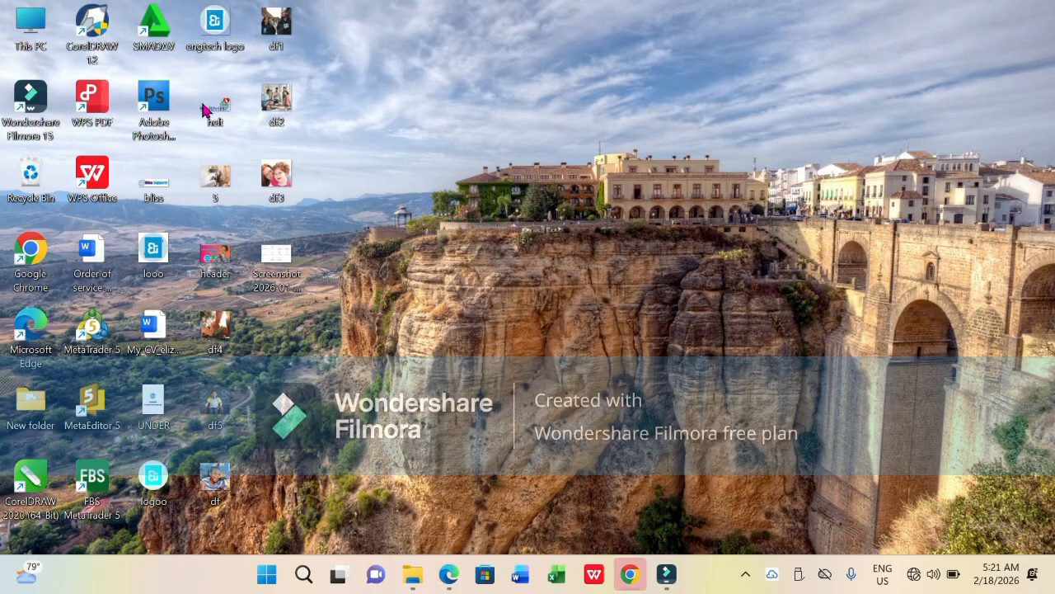
Start CorelDRAW 12 and create a new blank graphic
{"action": "double_click", "coordinate": [95, 31]}
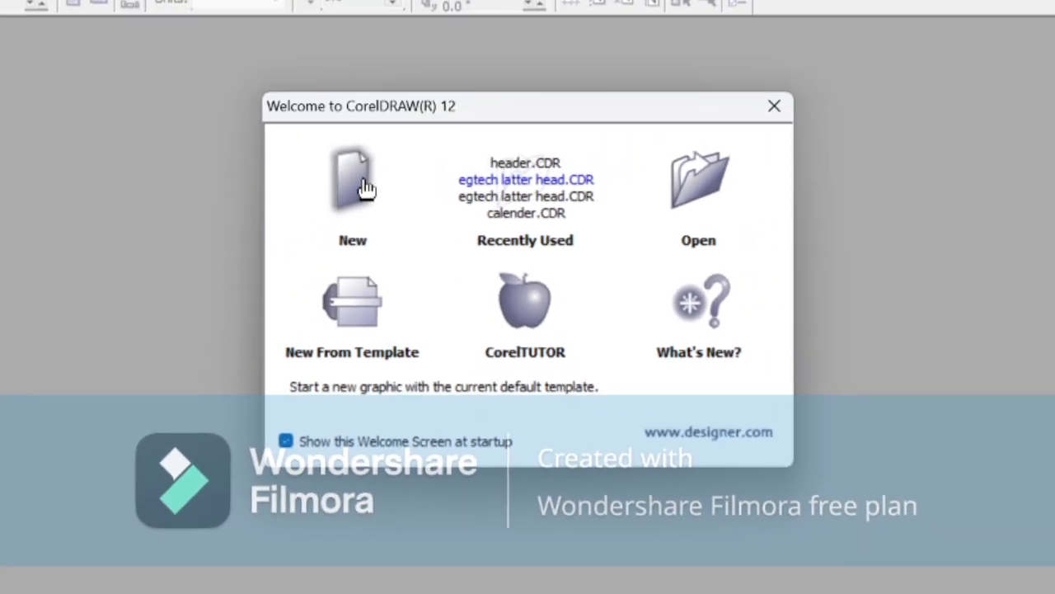
{"action": "left_click", "coordinate": [342, 177]}
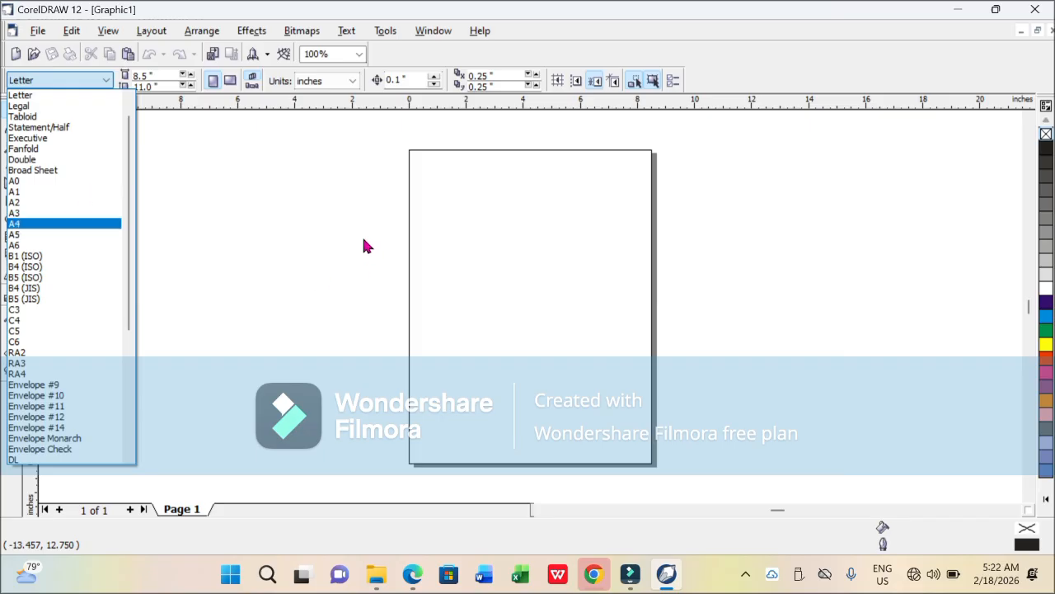
{"action": "left_click", "coordinate": [363, 213]}
{"action": "left_click_drag", "start_coordinate": [363, 137], "coordinate": [718, 470]}
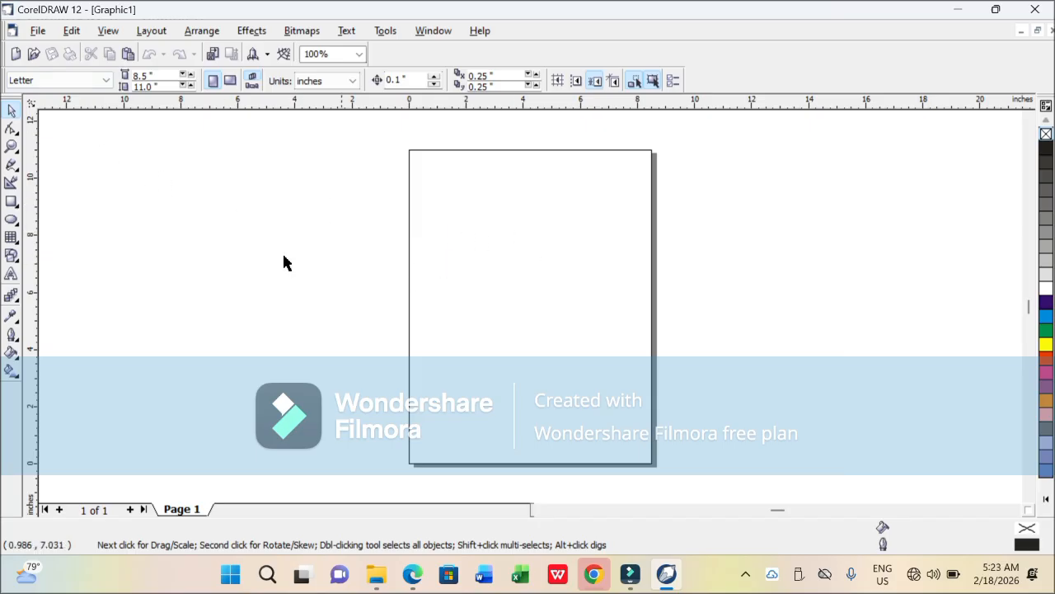
Set the page's paper size to A4, and switch it to Envelope #9
{"action": "left_click", "coordinate": [83, 80]}
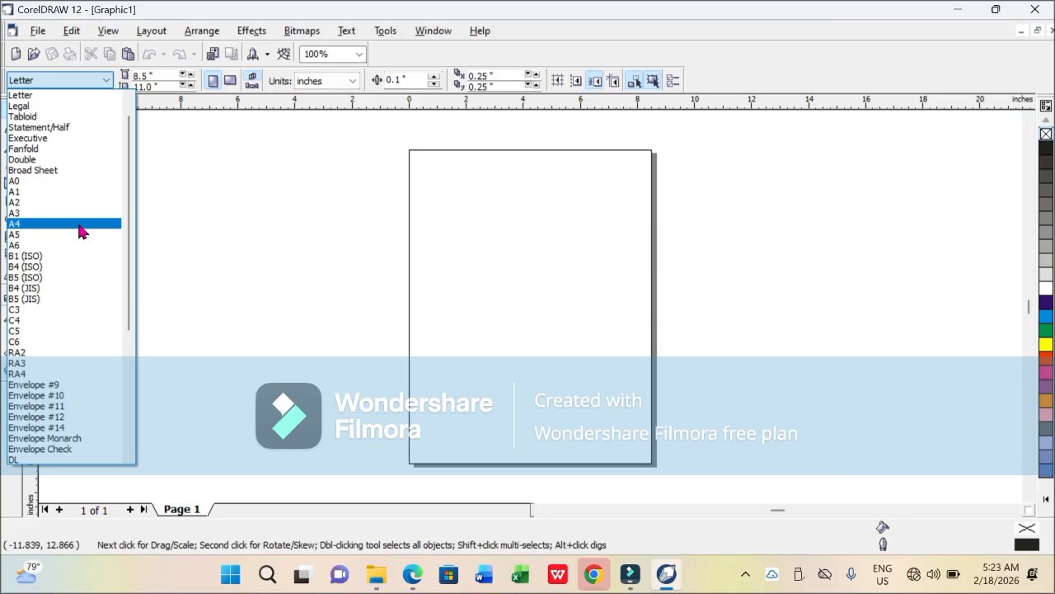
{"action": "left_click", "coordinate": [249, 495]}
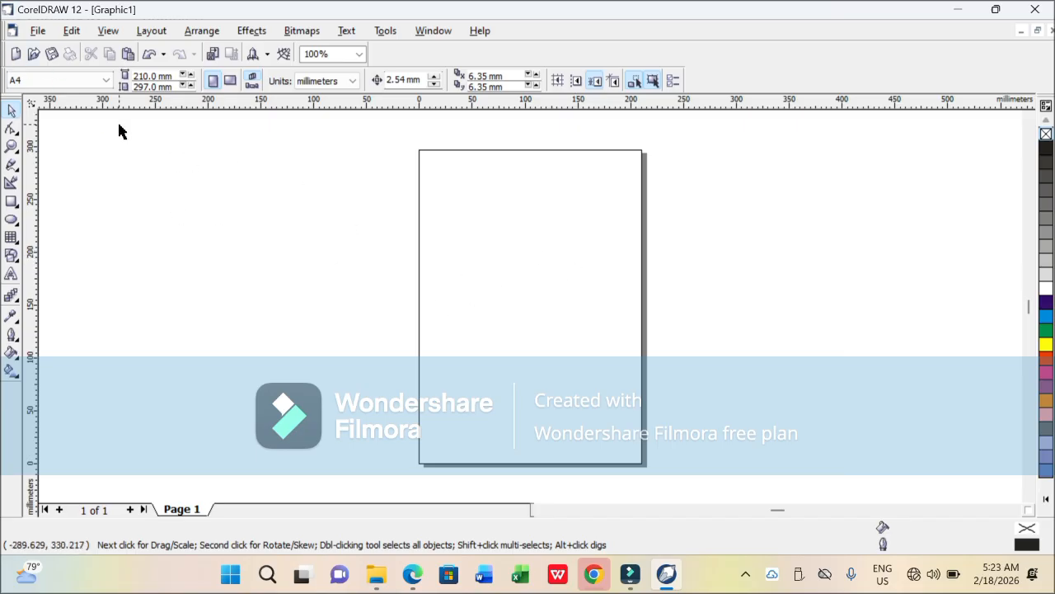
{"action": "left_click", "coordinate": [91, 80]}
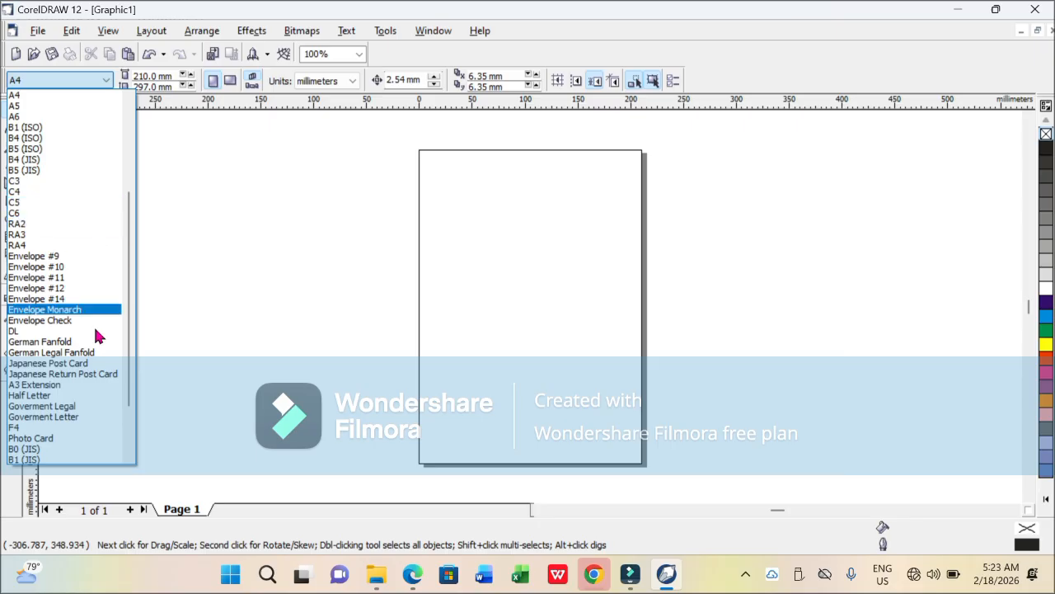
{"action": "left_click", "coordinate": [80, 256]}
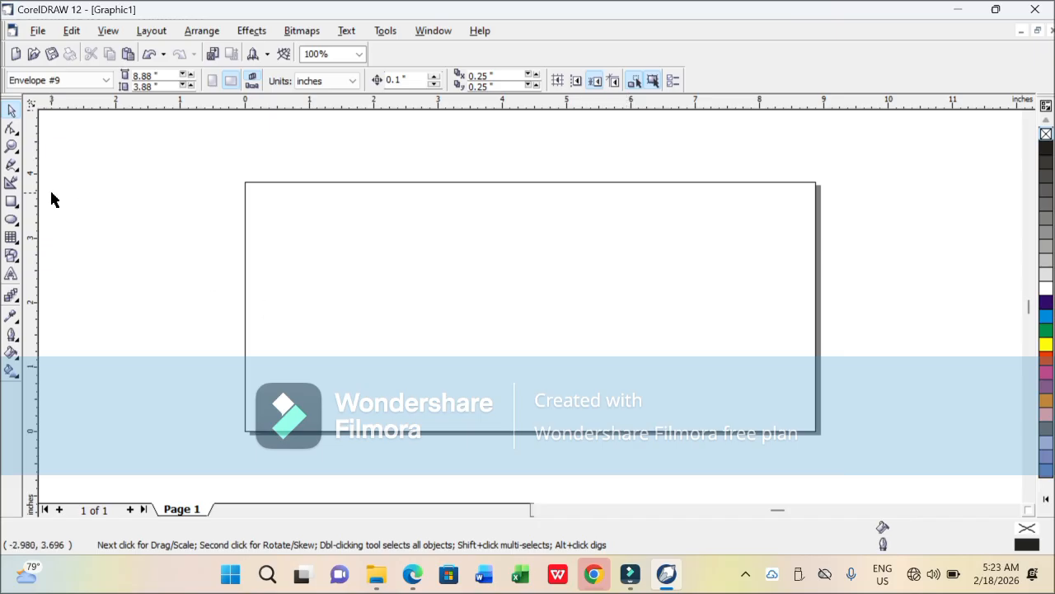
Set the paper size to A4 and compare portrait with landscape, leaving the page in landscape orientation
{"action": "left_click", "coordinate": [71, 81]}
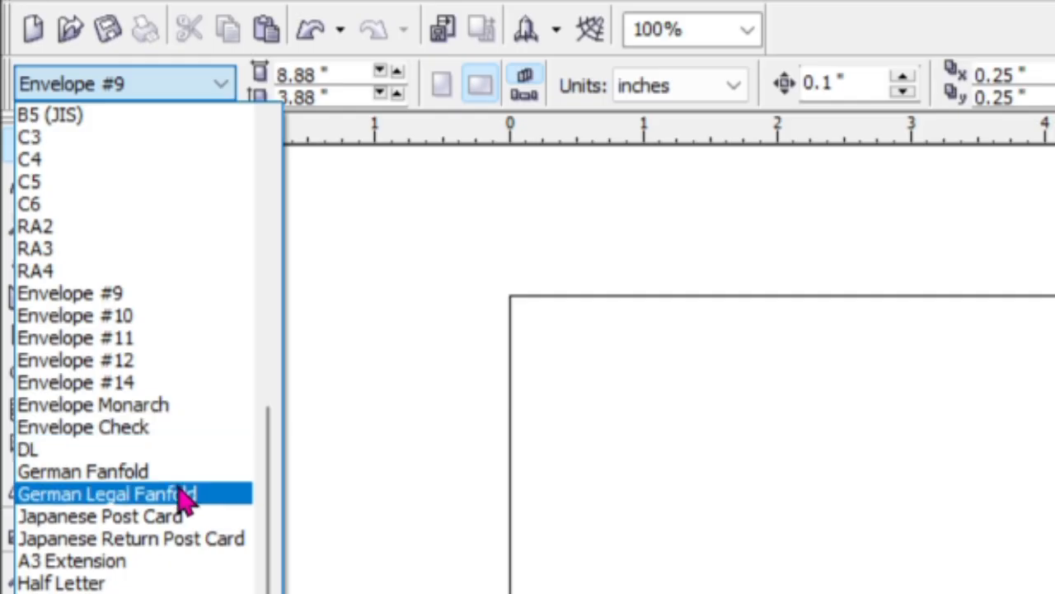
{"action": "scroll", "coordinate": [188, 502], "scroll_direction": "up", "scroll_amount": 7}
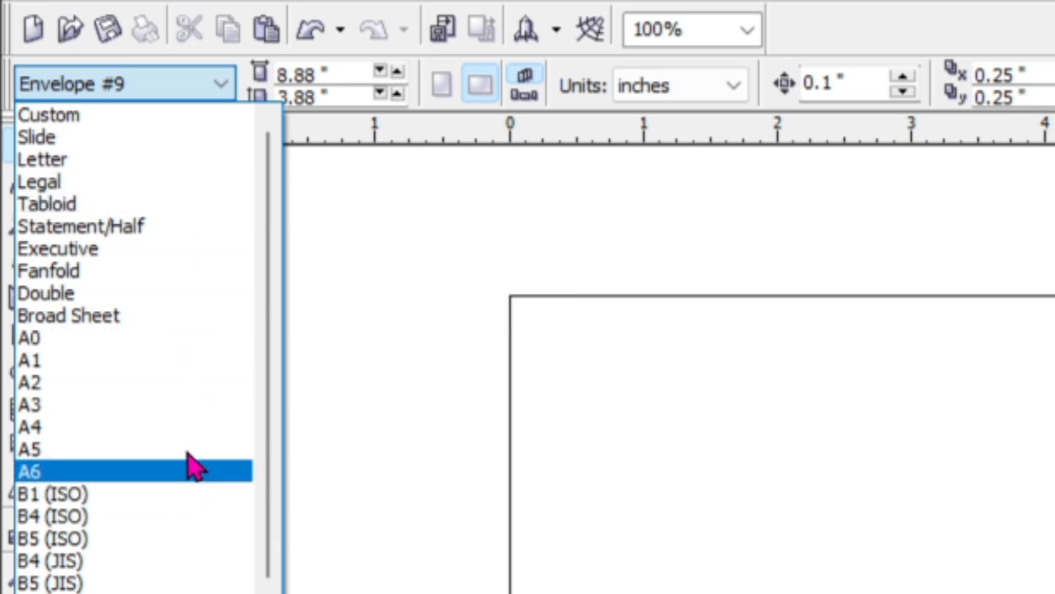
{"action": "left_click", "coordinate": [193, 426]}
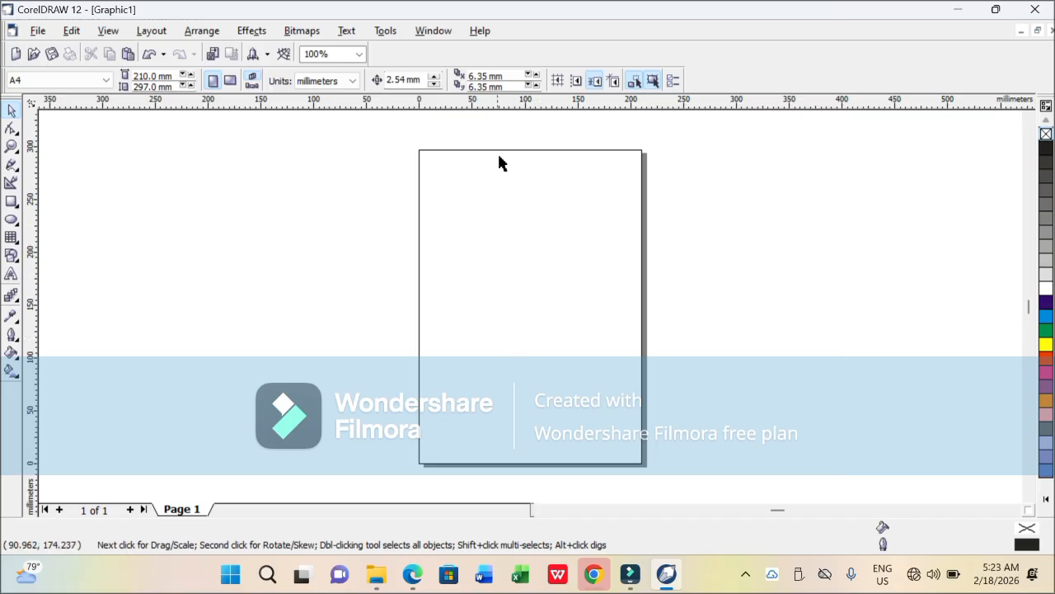
{"action": "left_click", "coordinate": [232, 82]}
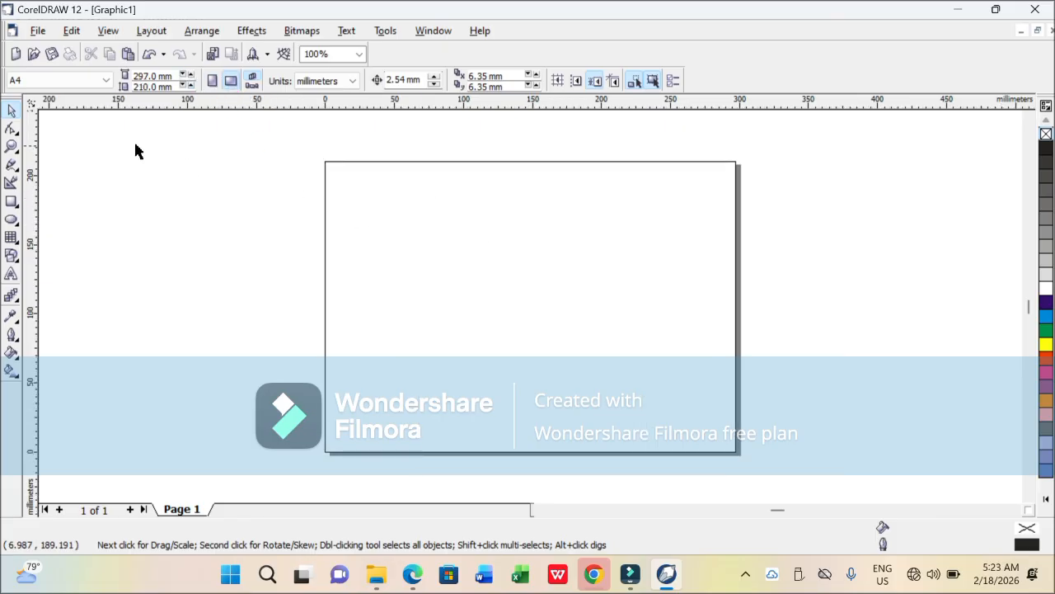
{"action": "left_click", "coordinate": [212, 80]}
{"action": "left_click", "coordinate": [231, 80]}
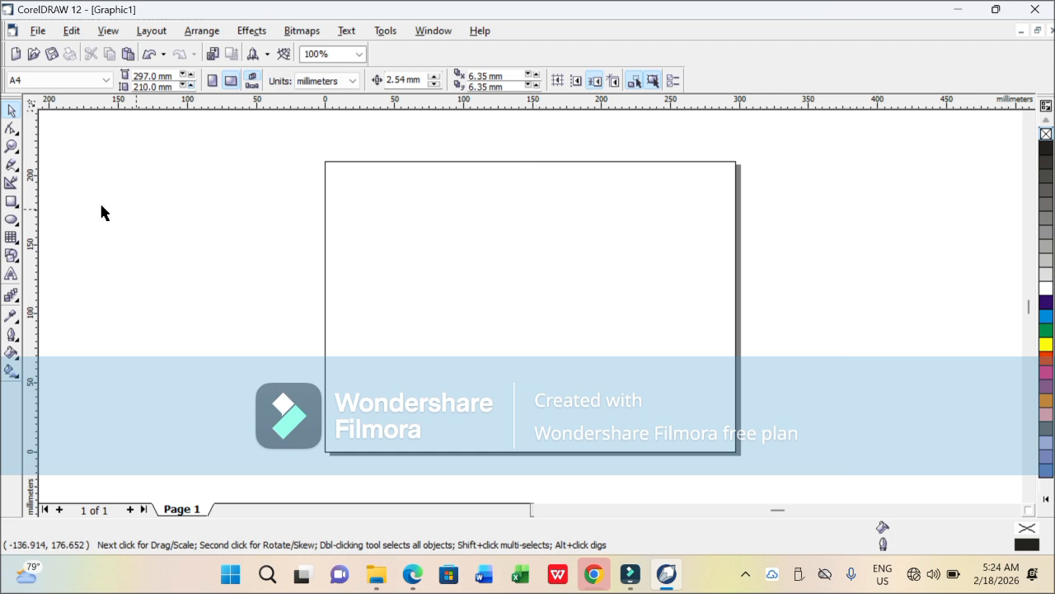
{"action": "left_click_drag", "start_coordinate": [321, 151], "coordinate": [536, 464]}
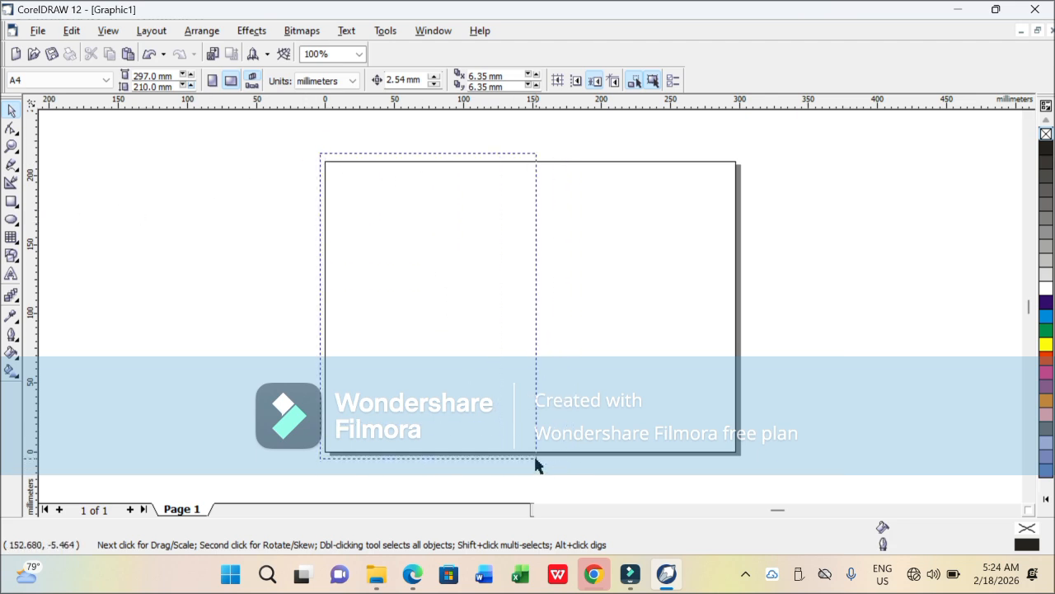
{"action": "left_click_drag", "start_coordinate": [536, 464], "coordinate": [536, 464]}
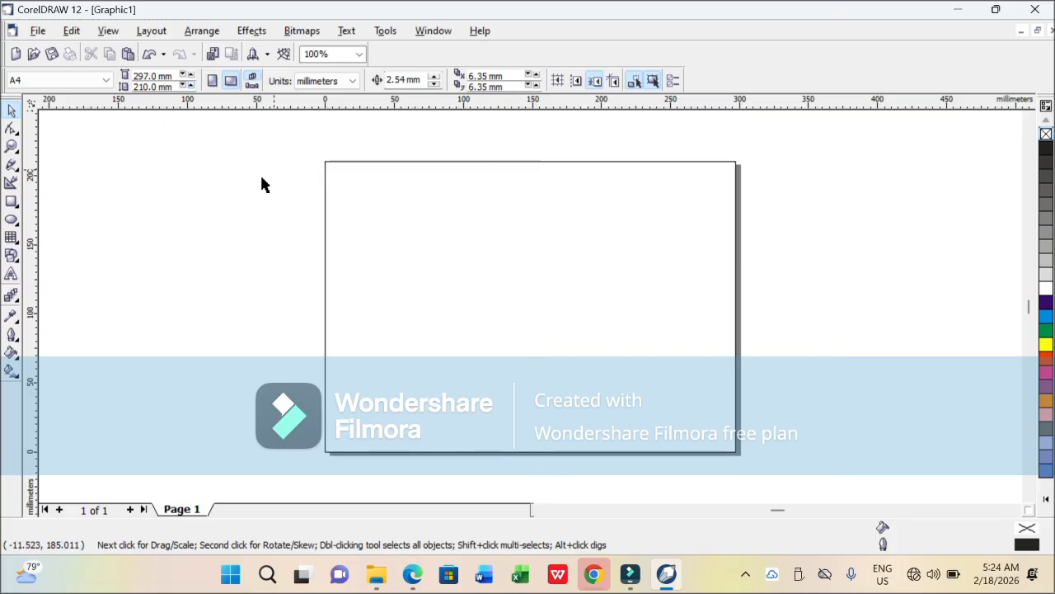
Change the paper size to A5 in landscape orientation
{"action": "left_click", "coordinate": [53, 74]}
{"action": "scroll", "coordinate": [71, 229], "scroll_direction": "up", "scroll_amount": 5}
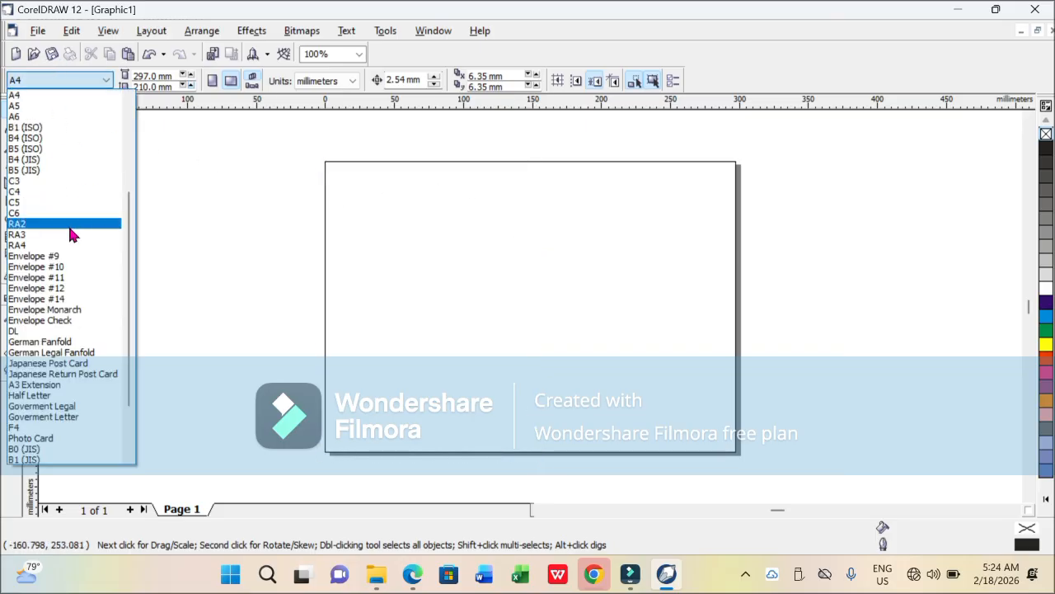
{"action": "scroll", "coordinate": [74, 125], "scroll_direction": "up", "scroll_amount": 2}
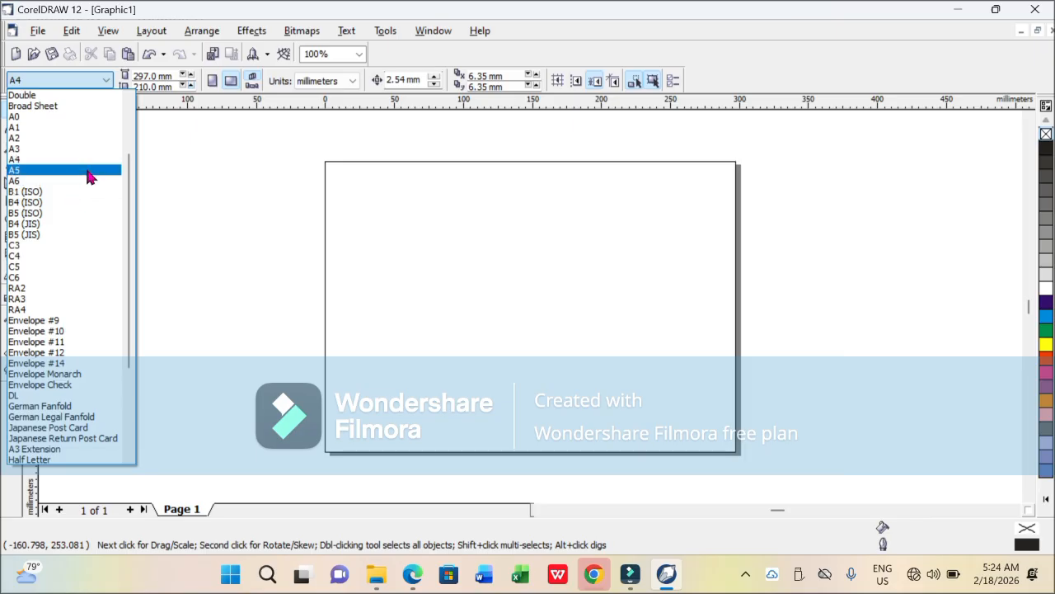
{"action": "left_click", "coordinate": [91, 170]}
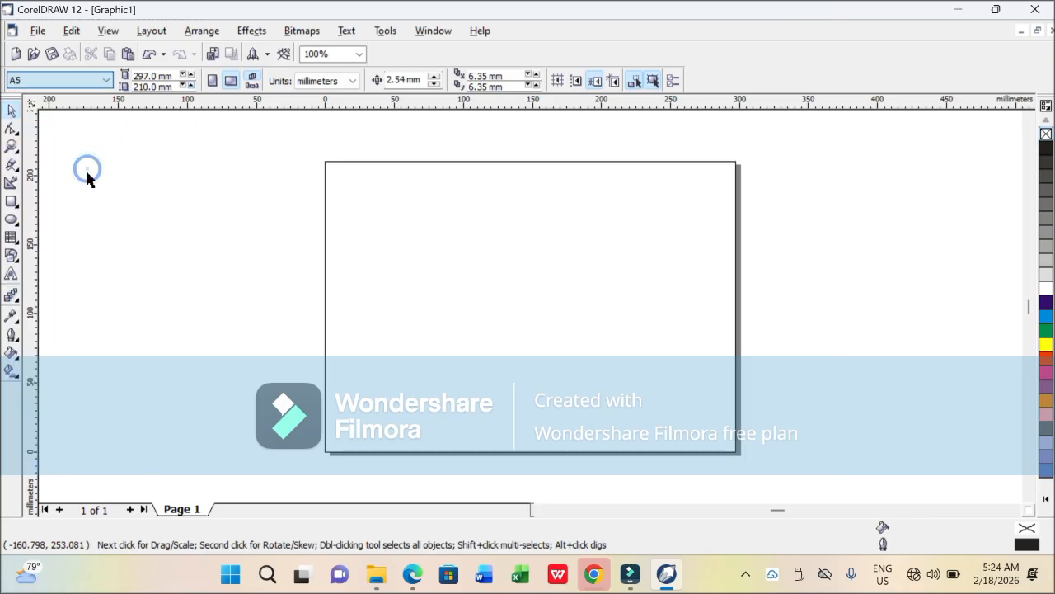
{"action": "left_click", "coordinate": [232, 83]}
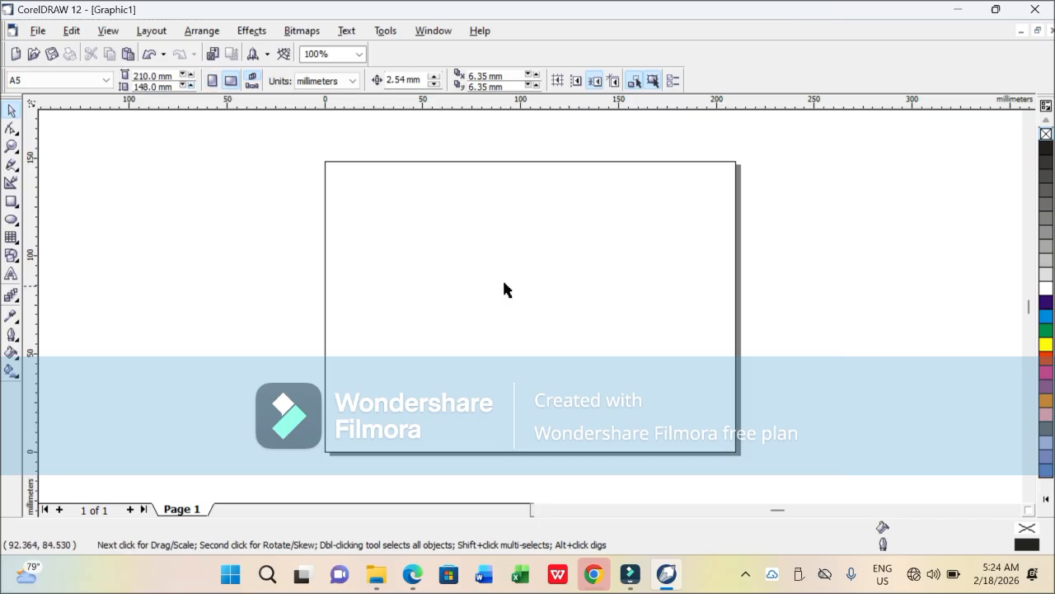
Change the paper size to A6 and turn the page to landscape orientation
{"action": "left_click", "coordinate": [59, 80]}
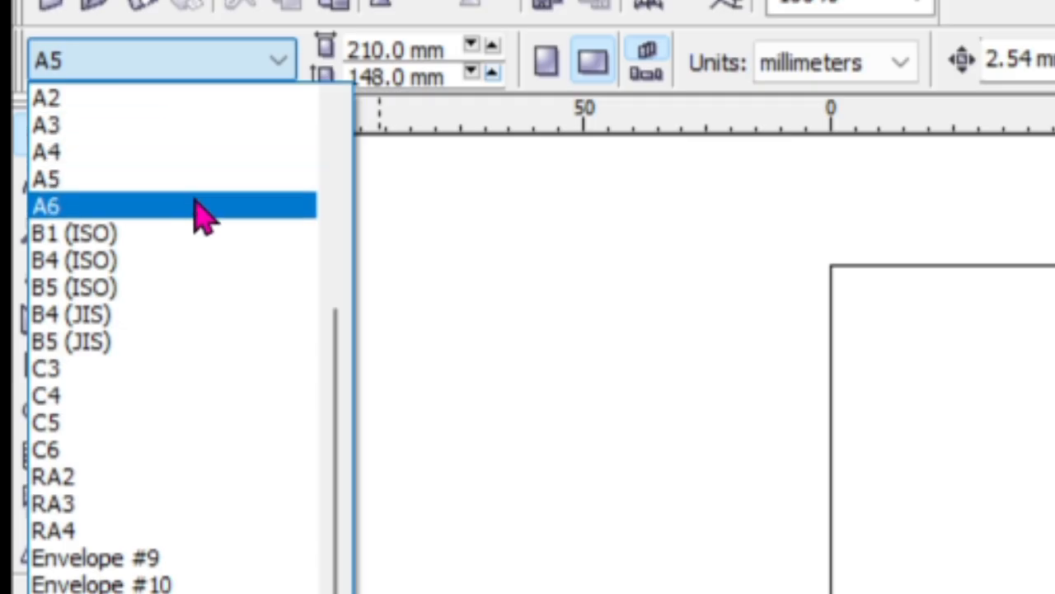
{"action": "left_click", "coordinate": [72, 137]}
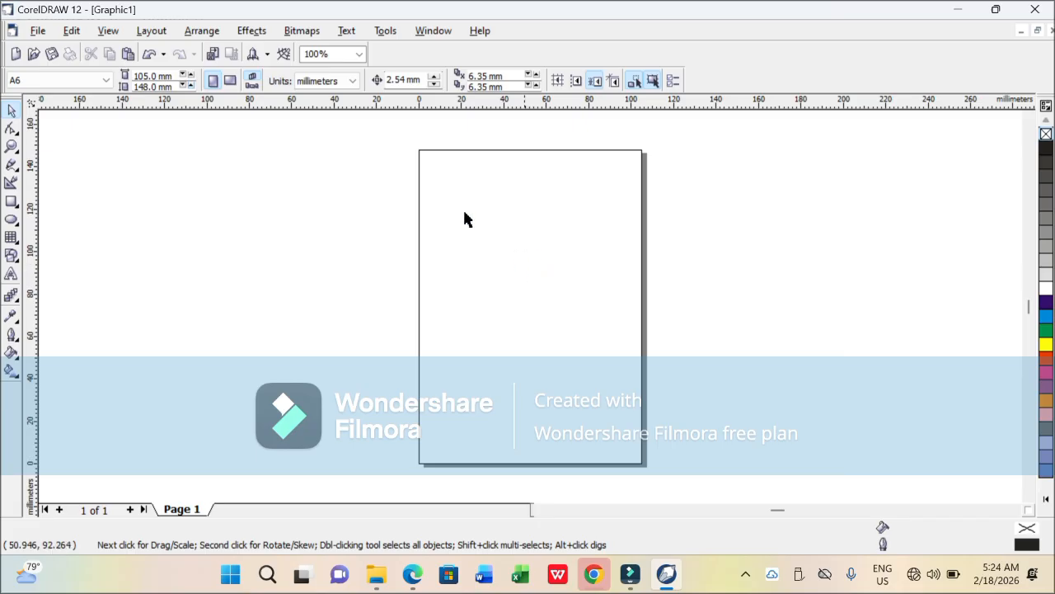
{"action": "left_click", "coordinate": [230, 80]}
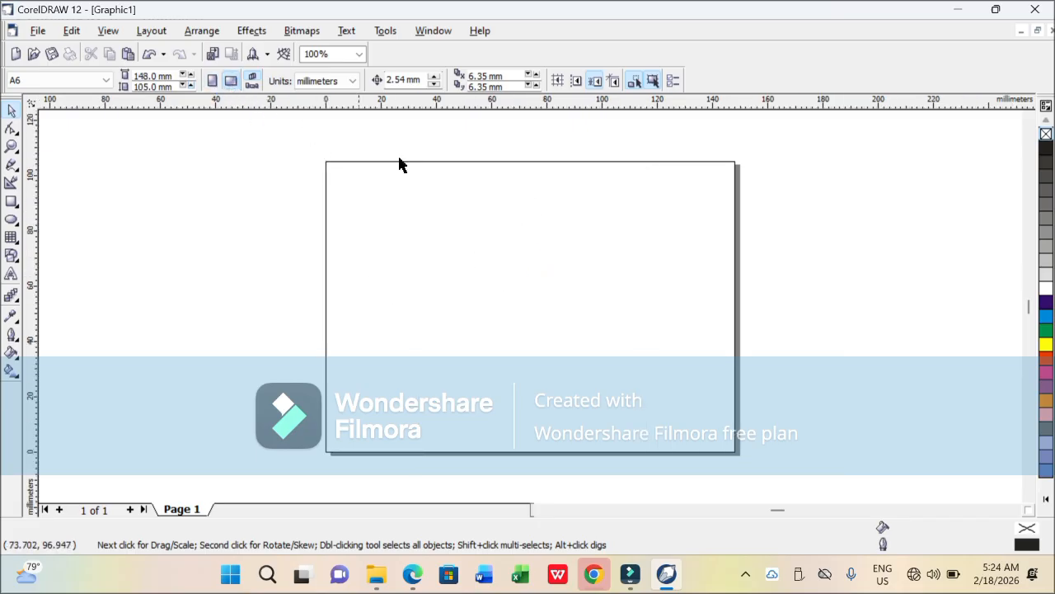
{"action": "left_click_drag", "start_coordinate": [282, 146], "coordinate": [547, 470]}
Change the paper size from the A6 format to A3
{"action": "left_click", "coordinate": [56, 86]}
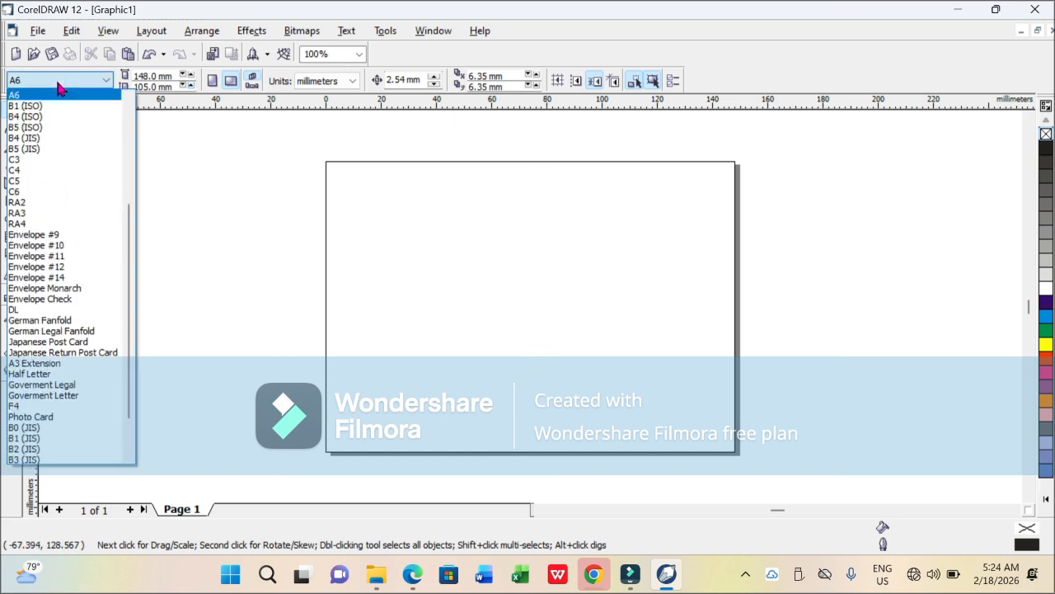
{"action": "scroll", "coordinate": [66, 132], "scroll_direction": "up", "scroll_amount": 2}
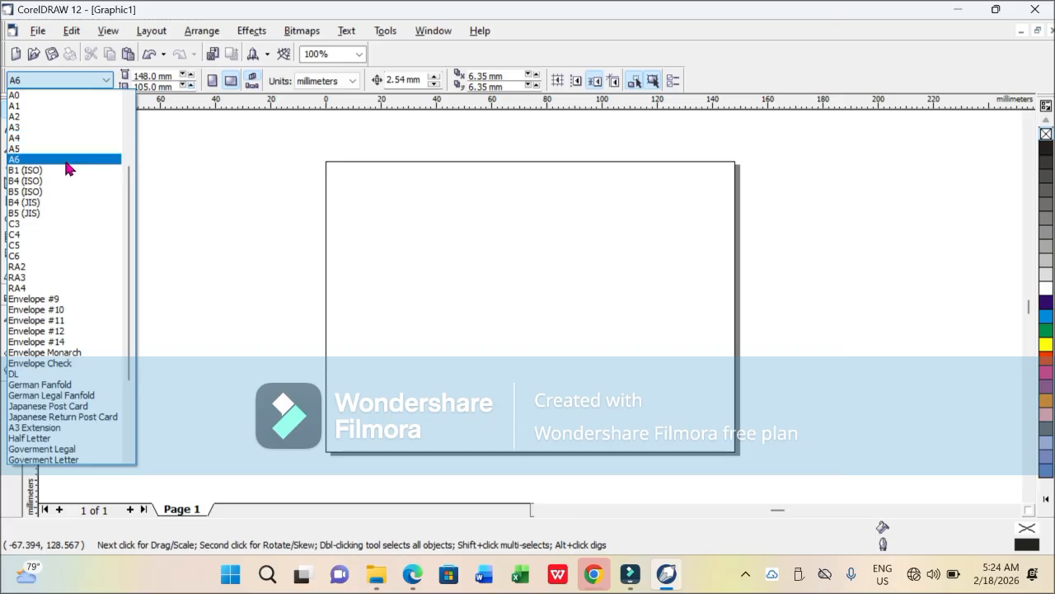
{"action": "scroll", "coordinate": [68, 160], "scroll_direction": "up", "scroll_amount": 1}
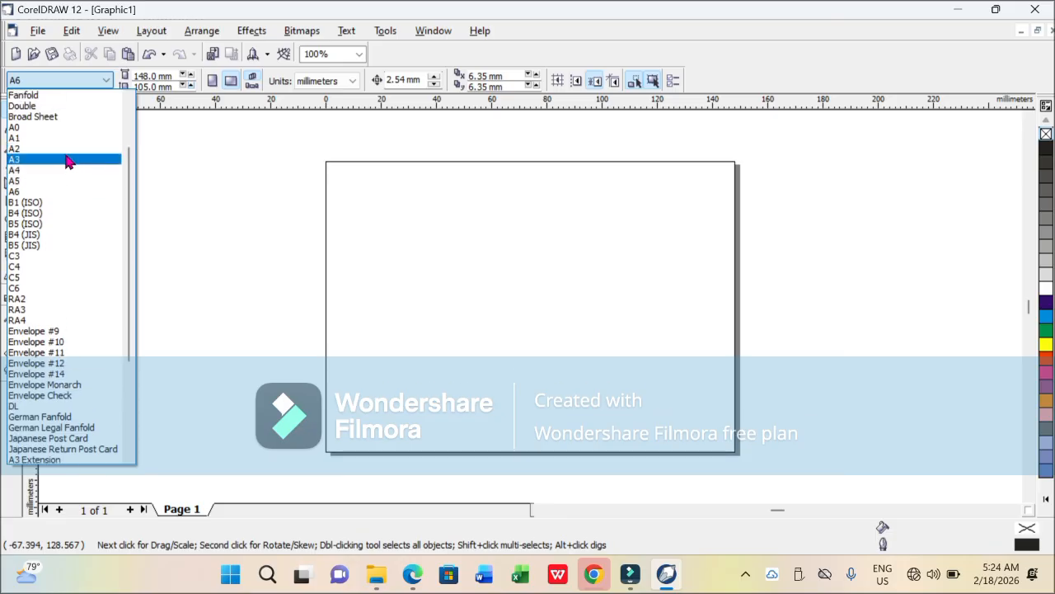
{"action": "left_click", "coordinate": [69, 160]}
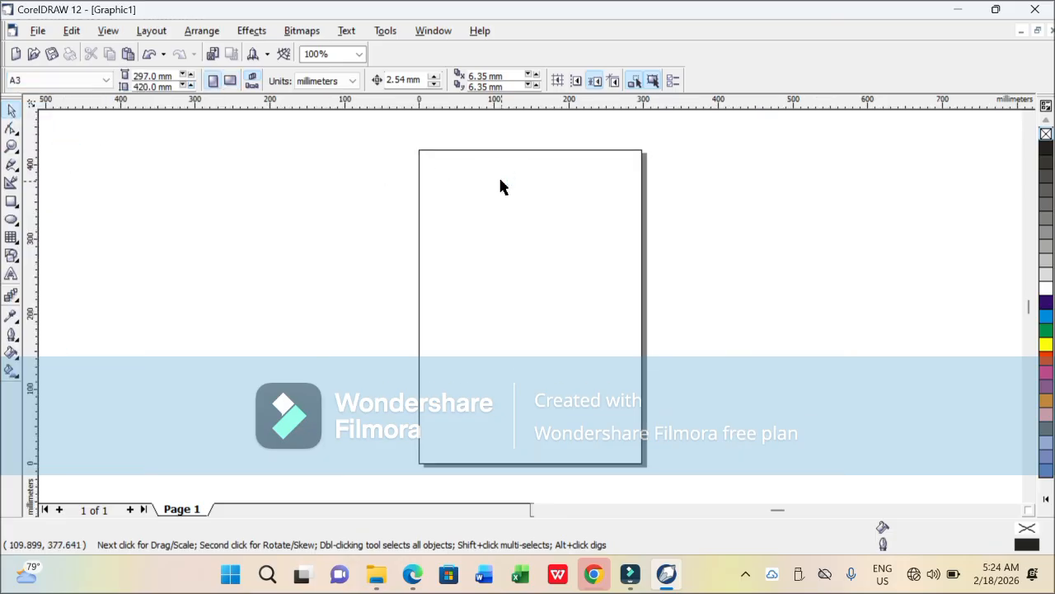
Switch the paper size to A2 and return it to A3 to compare the two formats
{"action": "left_click", "coordinate": [86, 85]}
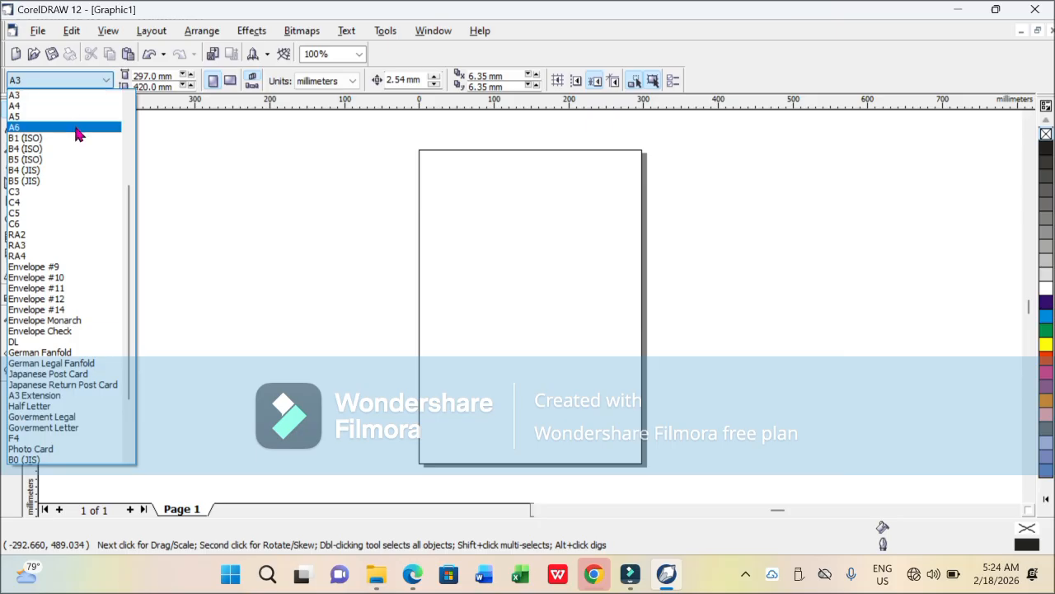
{"action": "scroll", "coordinate": [78, 136], "scroll_direction": "up", "scroll_amount": 1}
{"action": "left_click", "coordinate": [72, 120]}
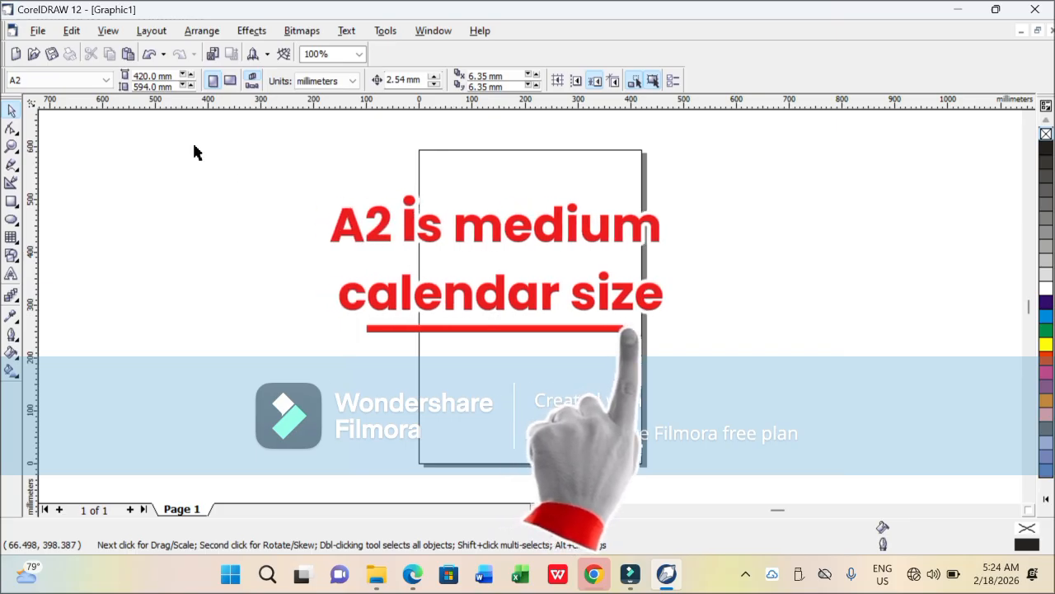
{"action": "left_click", "coordinate": [79, 82]}
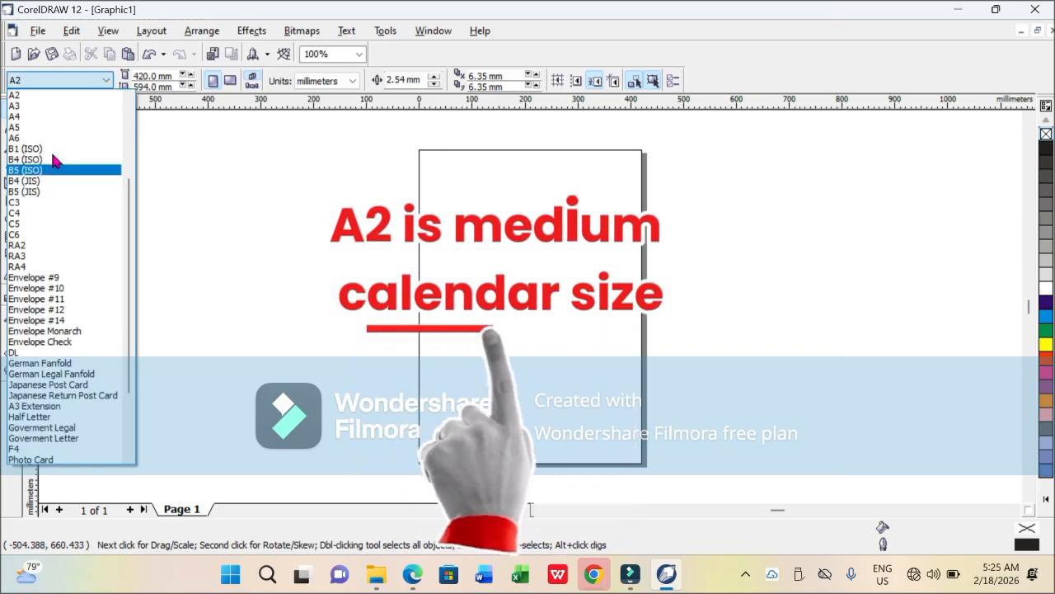
{"action": "left_click", "coordinate": [58, 105]}
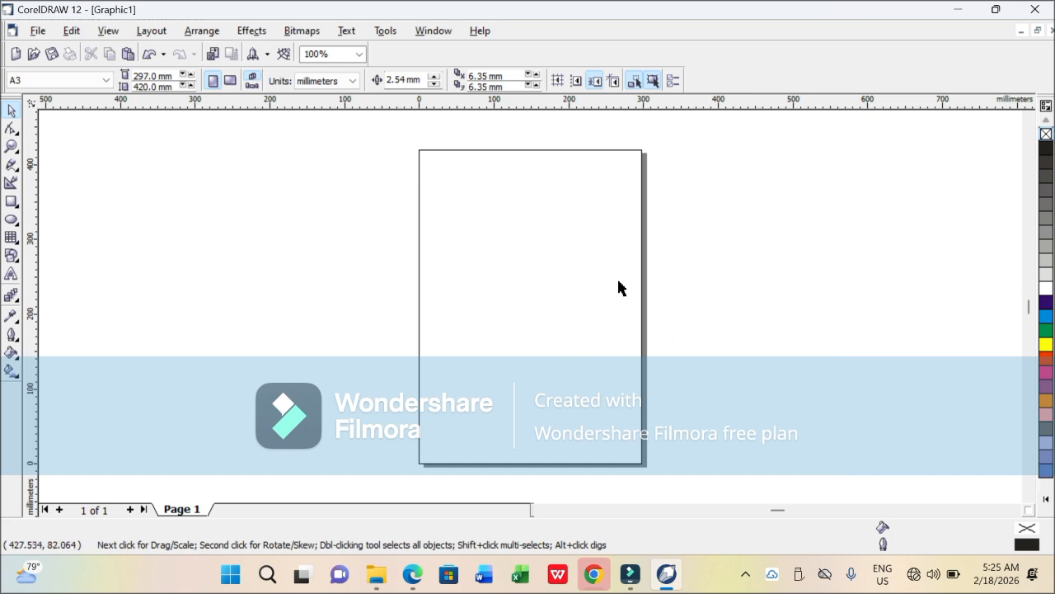
Set the paper size to A2 and compare both orientations, leaving the page in landscape
{"action": "left_click", "coordinate": [79, 81]}
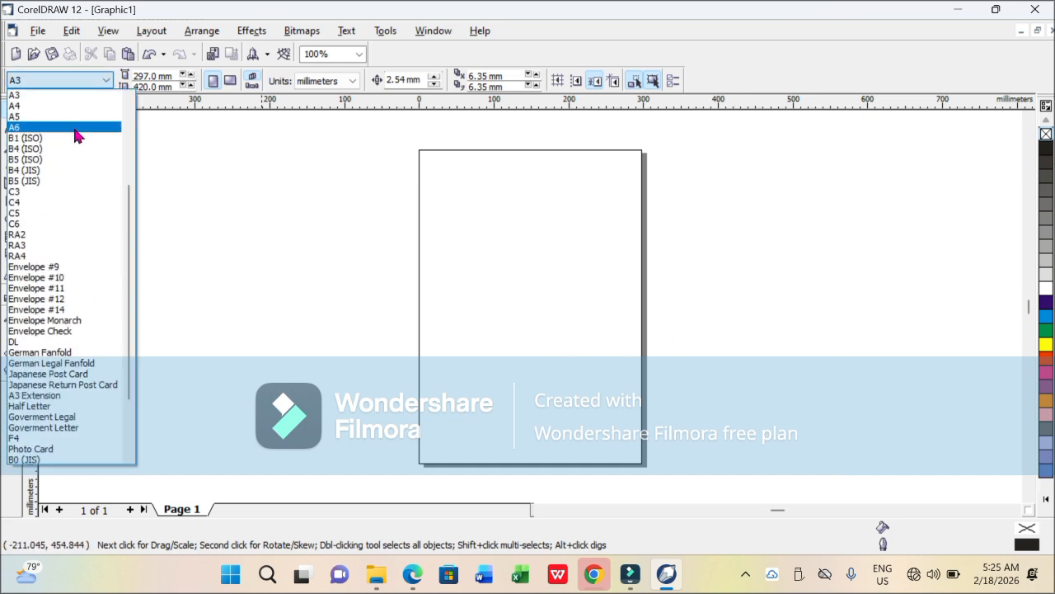
{"action": "scroll", "coordinate": [74, 115], "scroll_direction": "up", "scroll_amount": 1}
{"action": "left_click", "coordinate": [73, 118]}
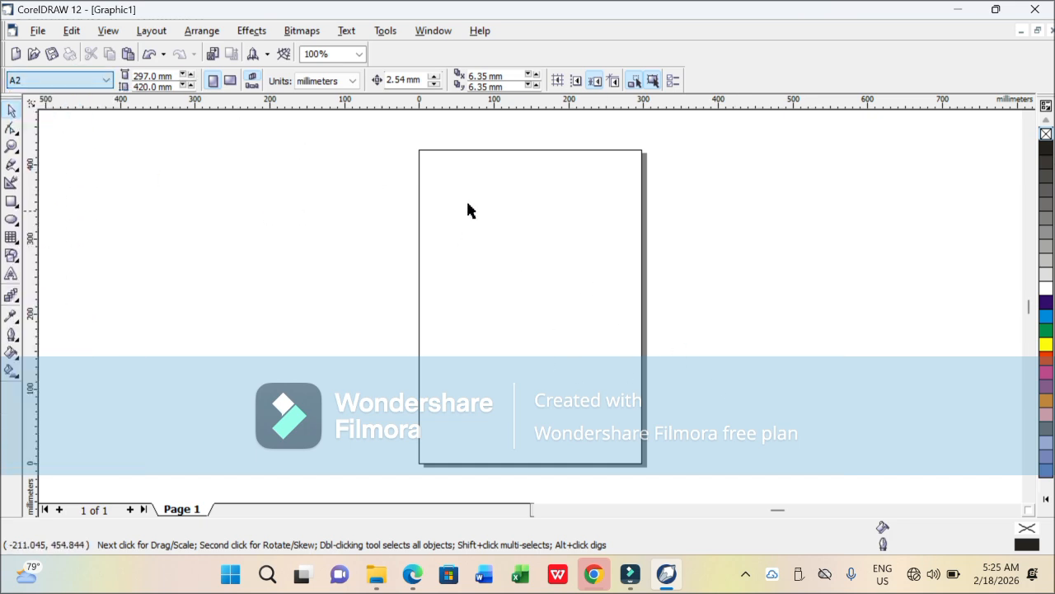
{"action": "left_click", "coordinate": [231, 79]}
{"action": "left_click", "coordinate": [212, 80]}
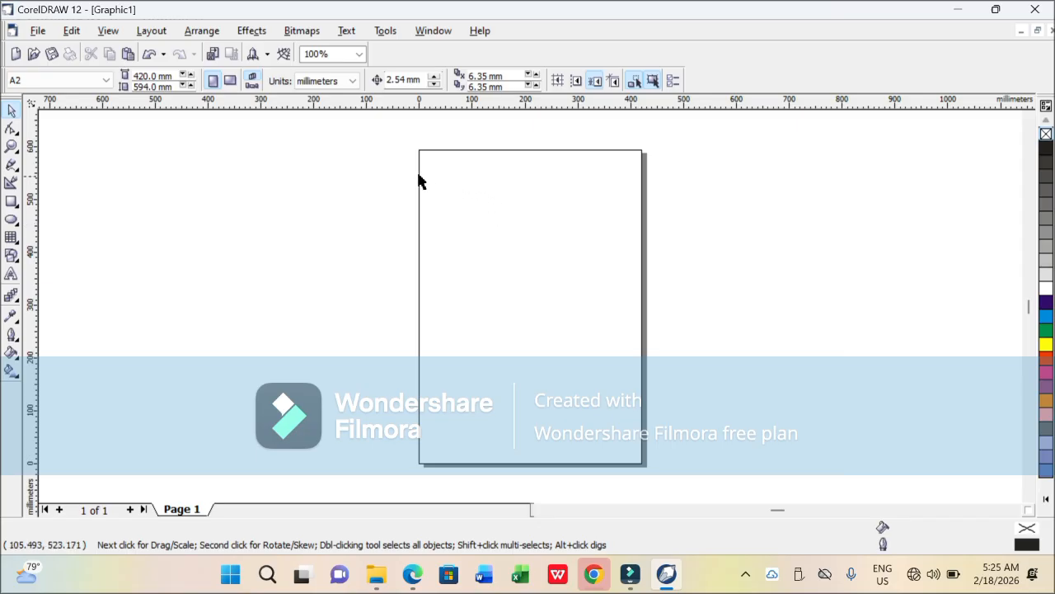
{"action": "left_click_drag", "start_coordinate": [373, 167], "coordinate": [657, 464]}
{"action": "left_click", "coordinate": [230, 86]}
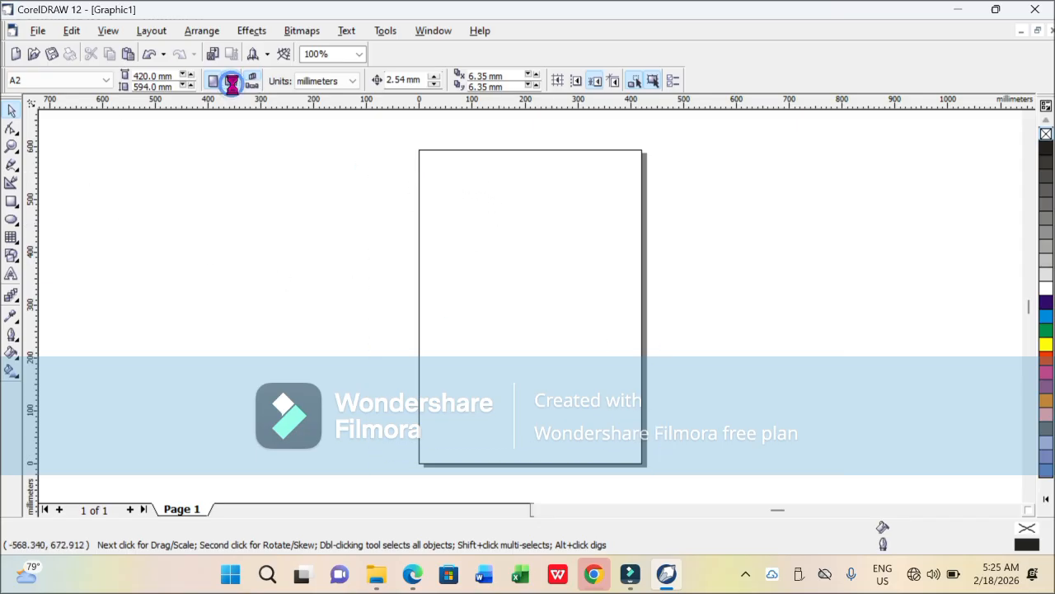
{"action": "left_click_drag", "start_coordinate": [294, 150], "coordinate": [779, 474]}
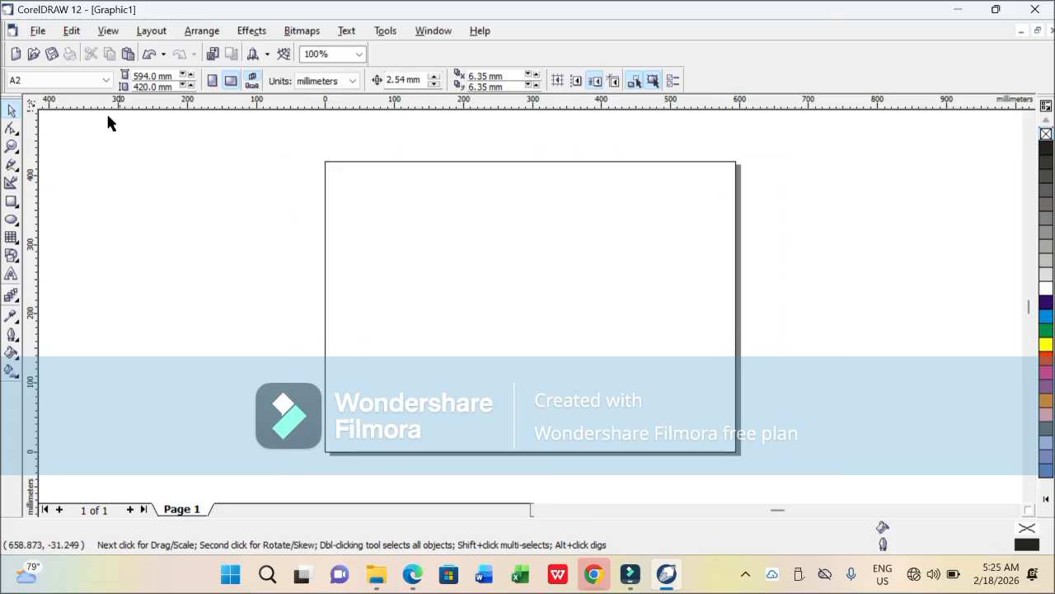
Set the paper size to A1, followed by A0, to compare the two large formats
{"action": "left_click", "coordinate": [74, 82]}
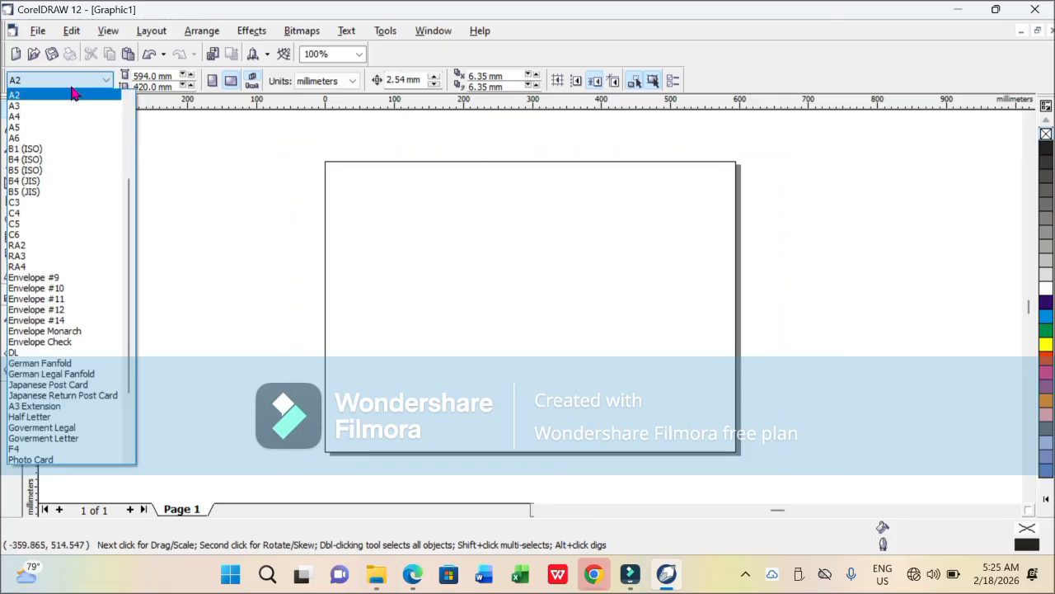
{"action": "scroll", "coordinate": [76, 134], "scroll_direction": "up", "scroll_amount": 2}
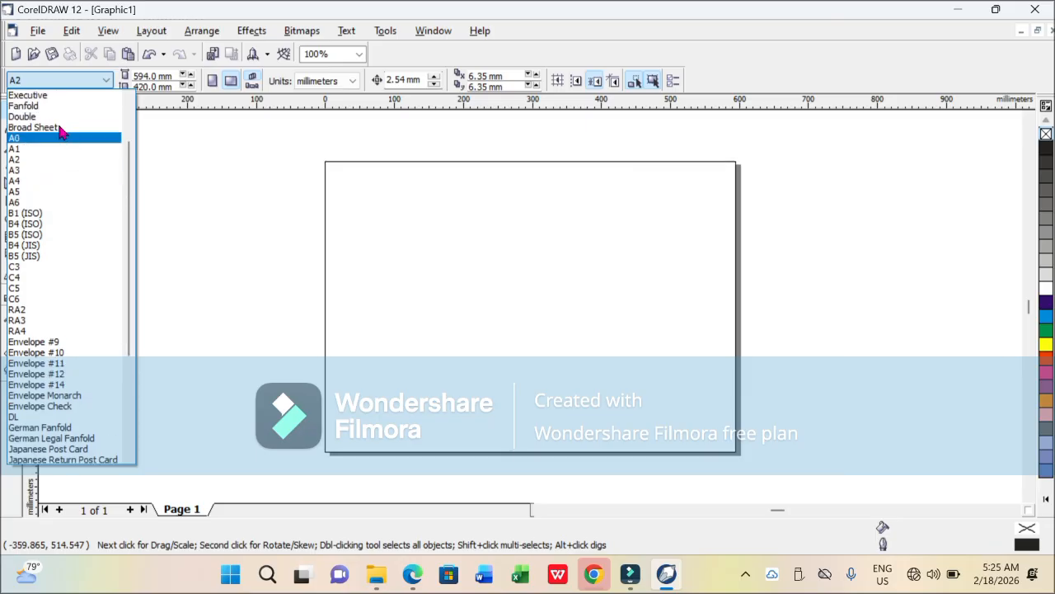
{"action": "left_click", "coordinate": [66, 151]}
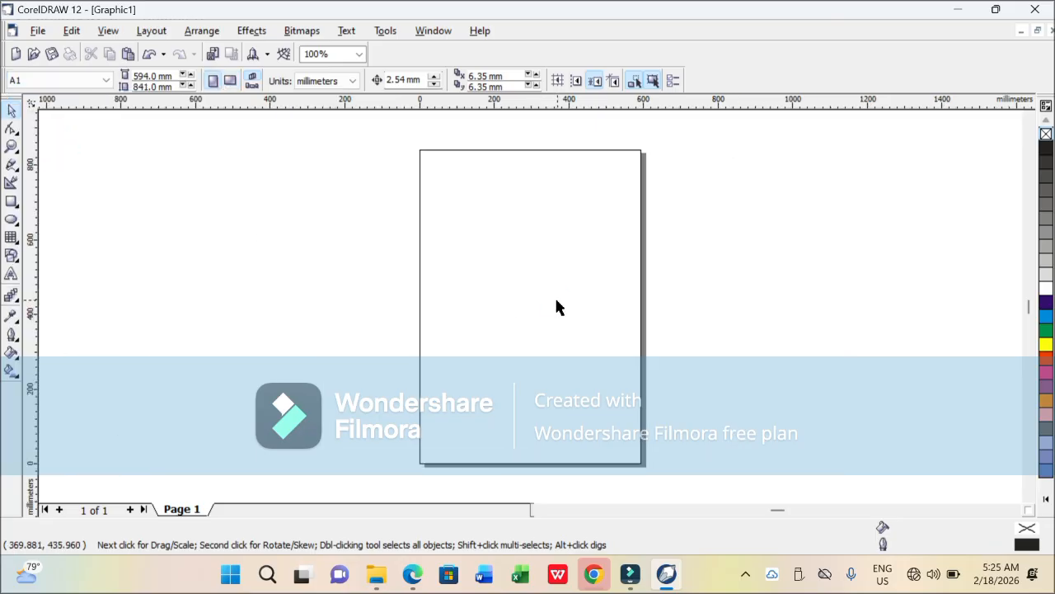
{"action": "left_click", "coordinate": [81, 81]}
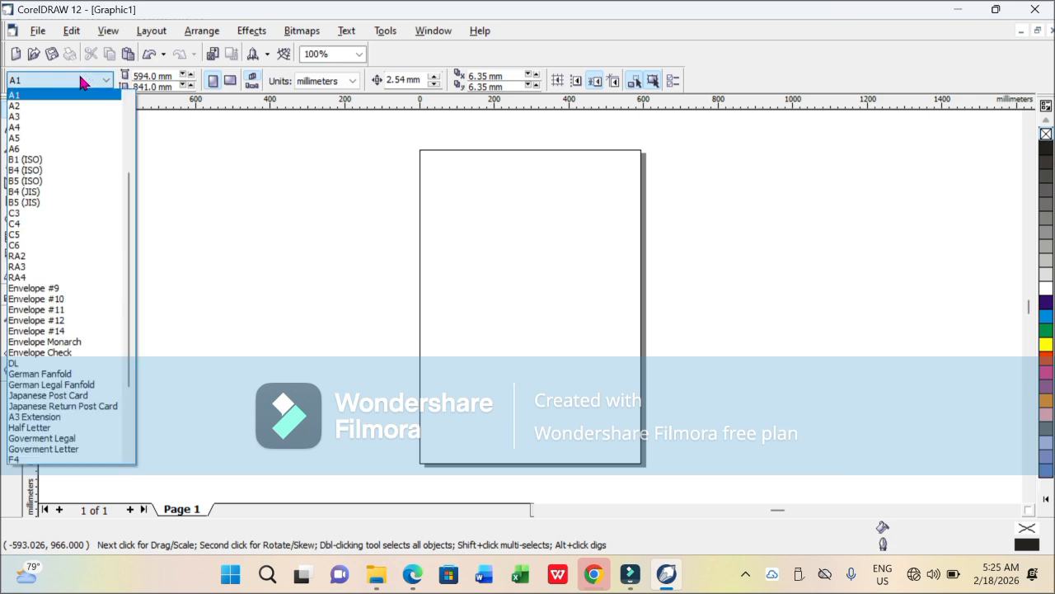
{"action": "scroll", "coordinate": [74, 140], "scroll_direction": "up", "scroll_amount": 2}
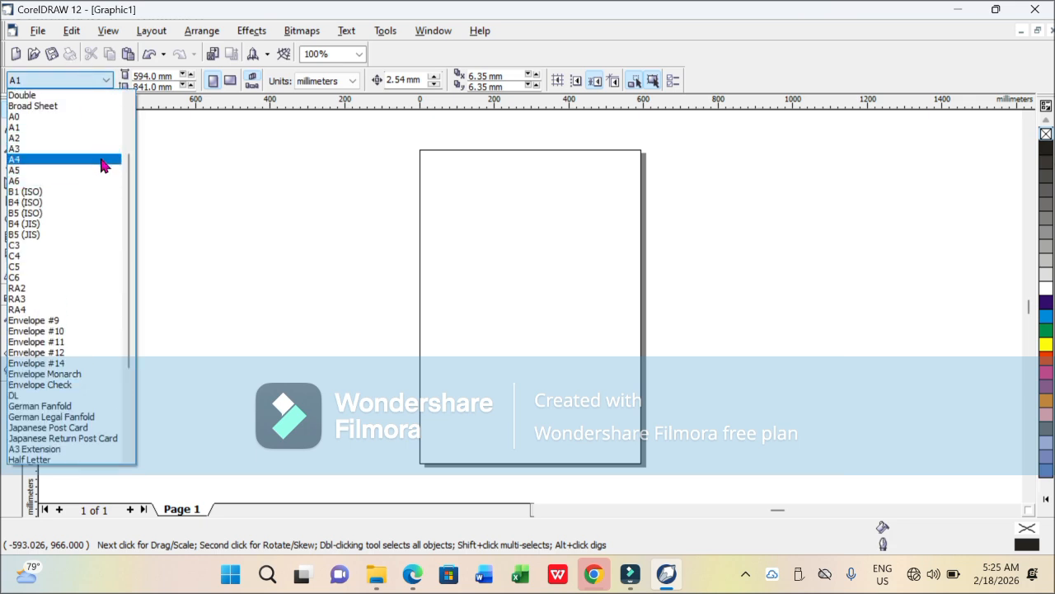
{"action": "left_click", "coordinate": [91, 117]}
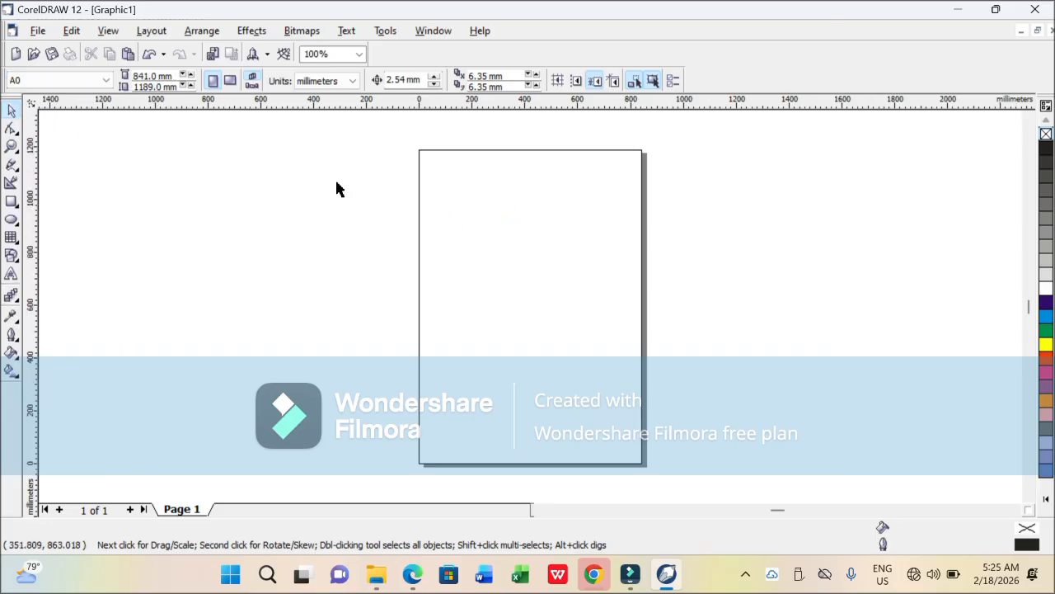
{"action": "left_click", "coordinate": [79, 87]}
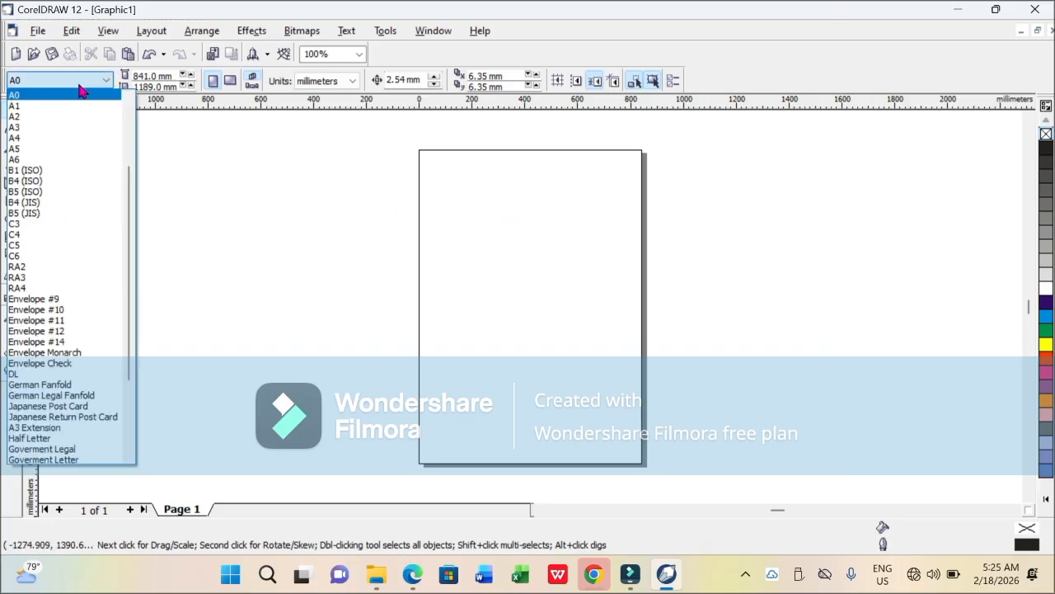
{"action": "scroll", "coordinate": [67, 132], "scroll_direction": "up", "scroll_amount": 1}
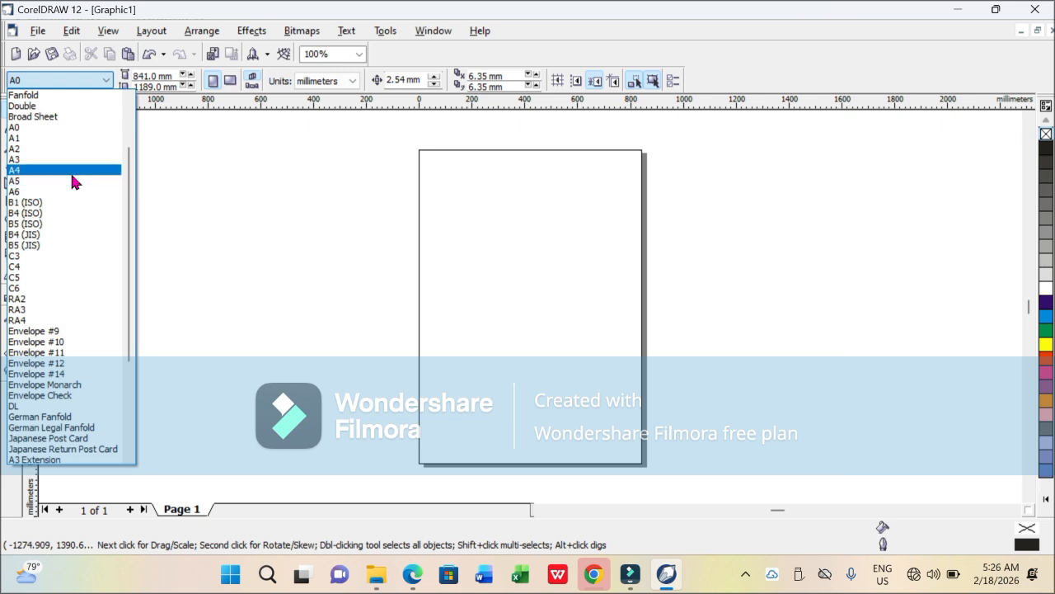
{"action": "left_click", "coordinate": [288, 180]}
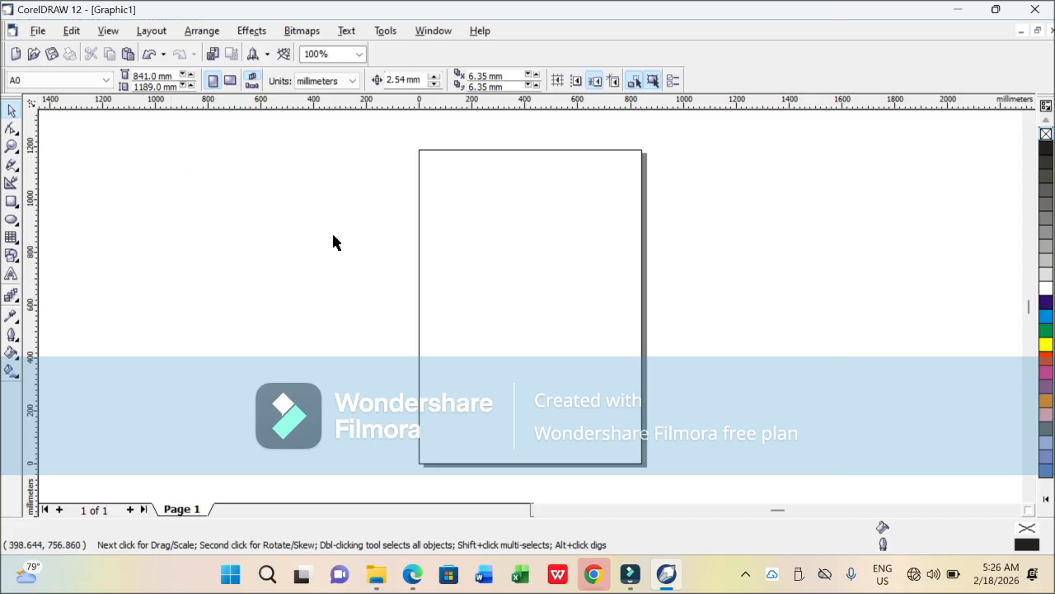
Change the paper size to Letter, followed by Legal, to compare the two formats
{"action": "left_click", "coordinate": [57, 80]}
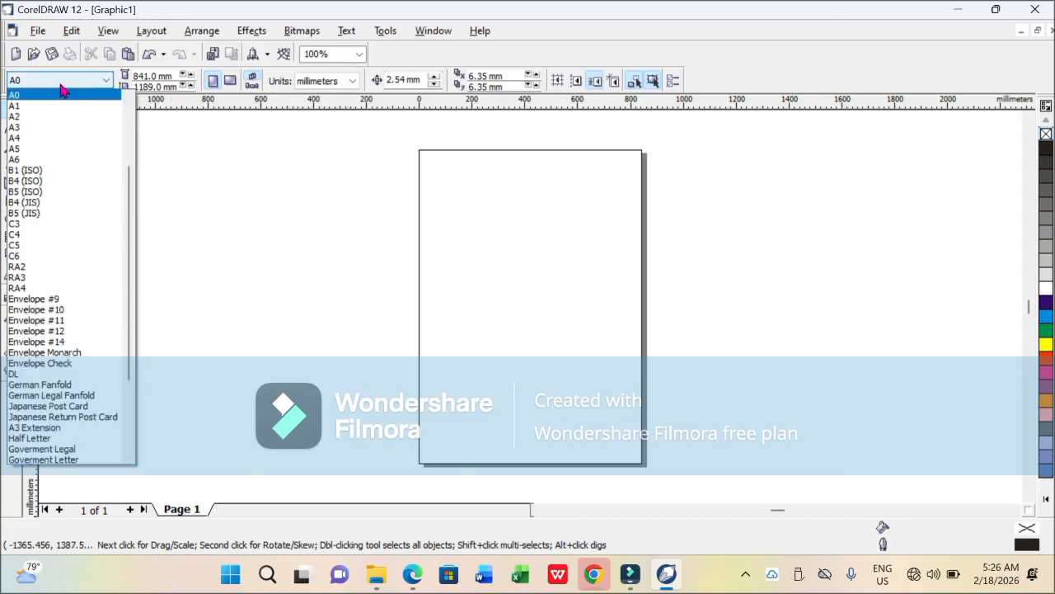
{"action": "scroll", "coordinate": [47, 135], "scroll_direction": "up", "scroll_amount": 1}
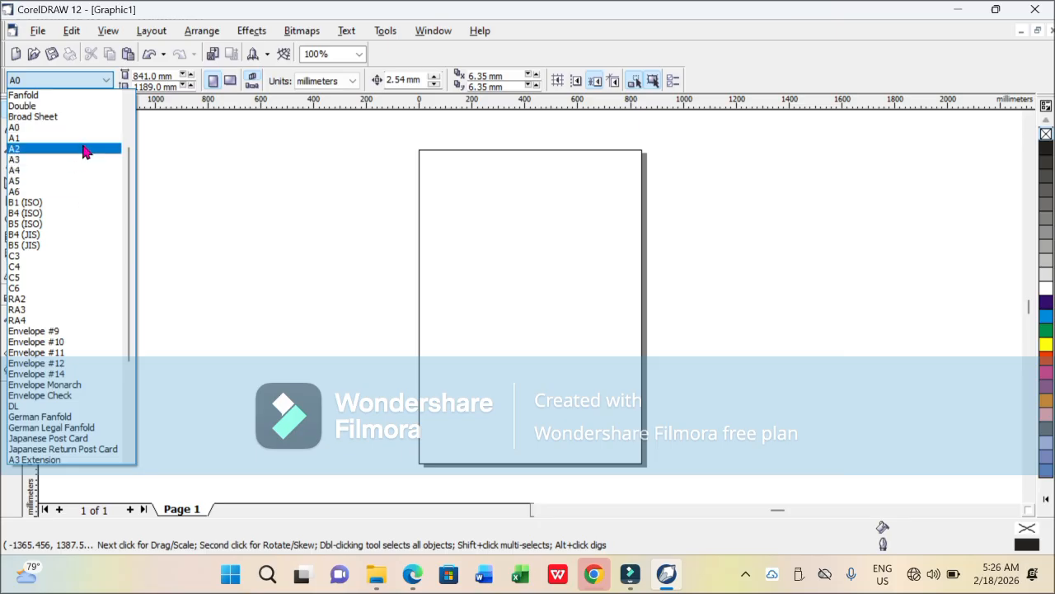
{"action": "scroll", "coordinate": [83, 151], "scroll_direction": "up", "scroll_amount": 3}
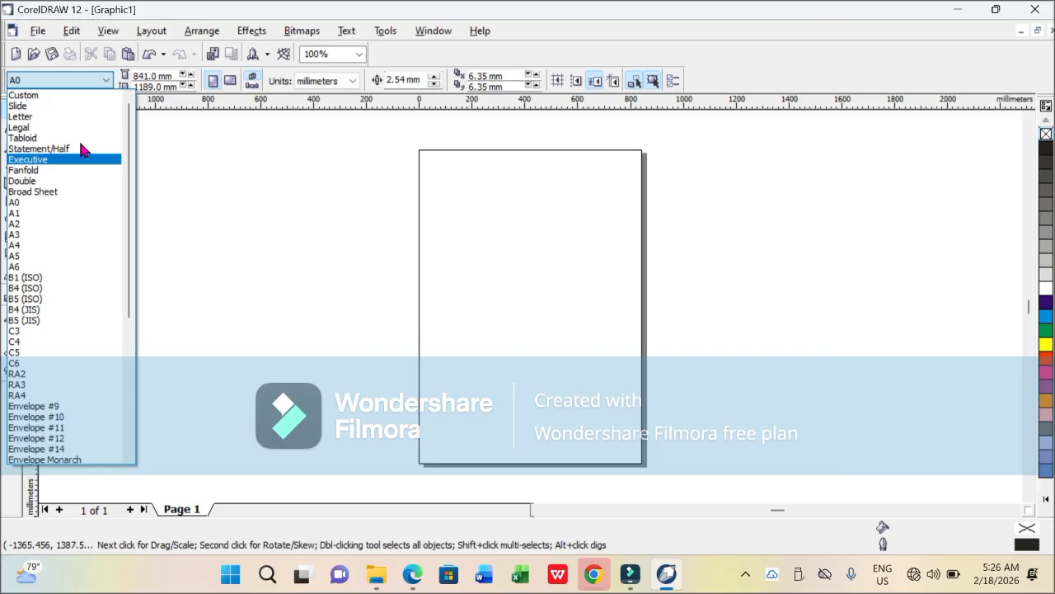
{"action": "left_click", "coordinate": [40, 117]}
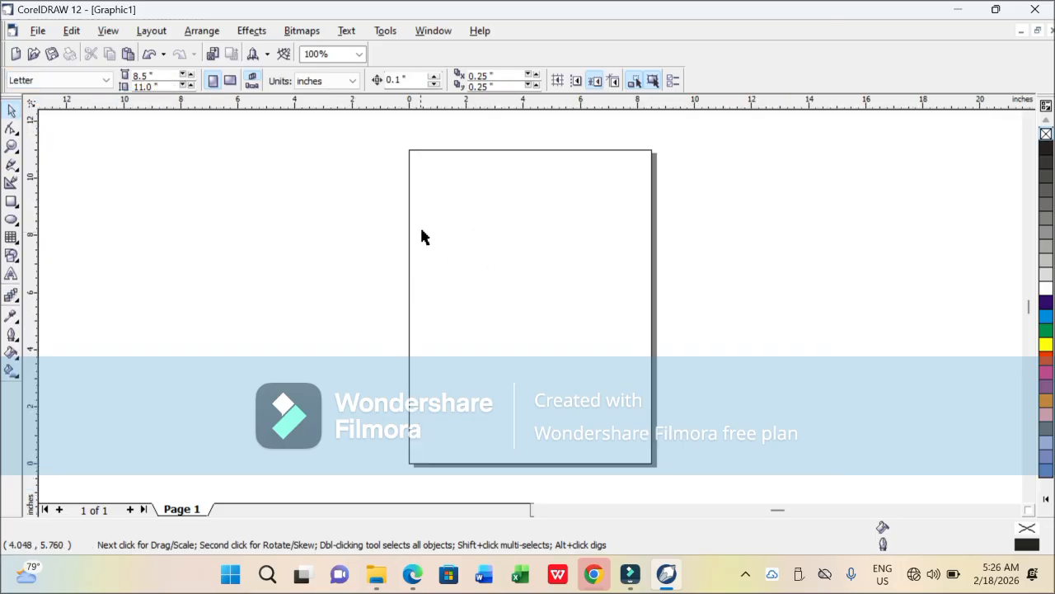
{"action": "left_click", "coordinate": [85, 80]}
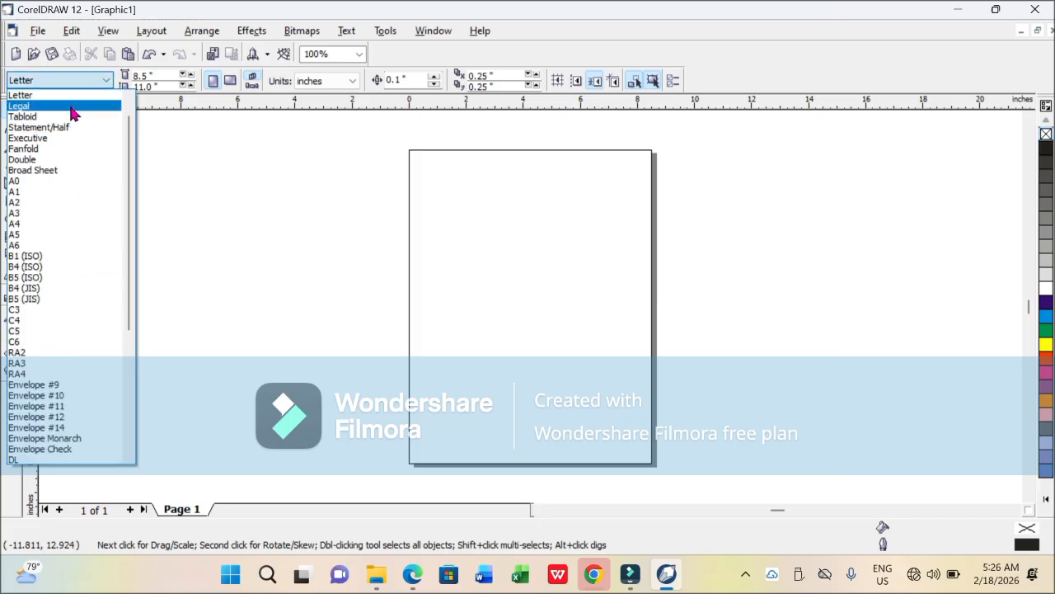
{"action": "left_click", "coordinate": [73, 105]}
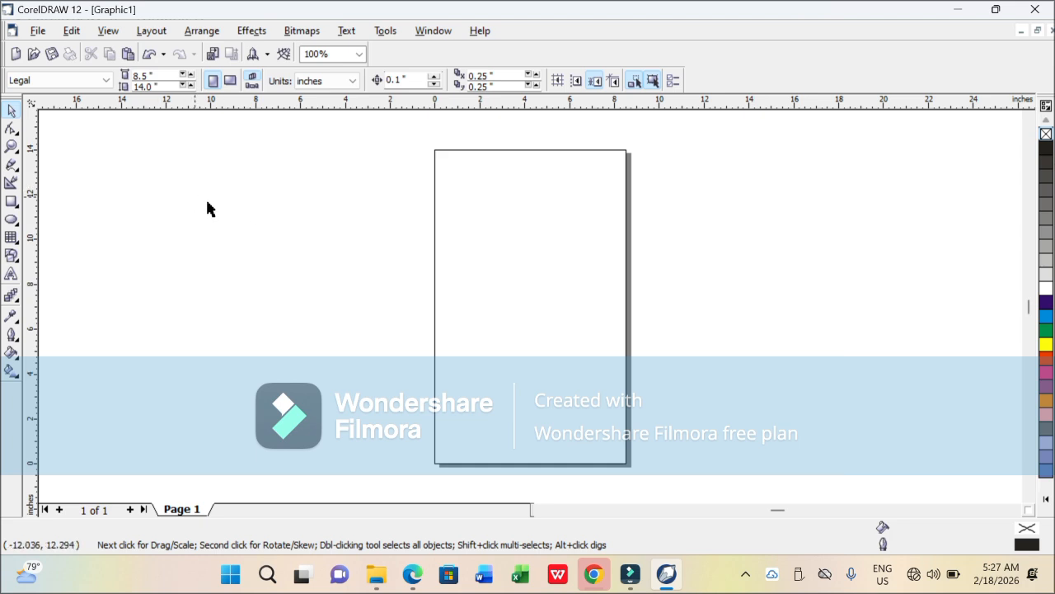
Switch the page from the Legal format to the Custom paper size
{"action": "left_click", "coordinate": [75, 79]}
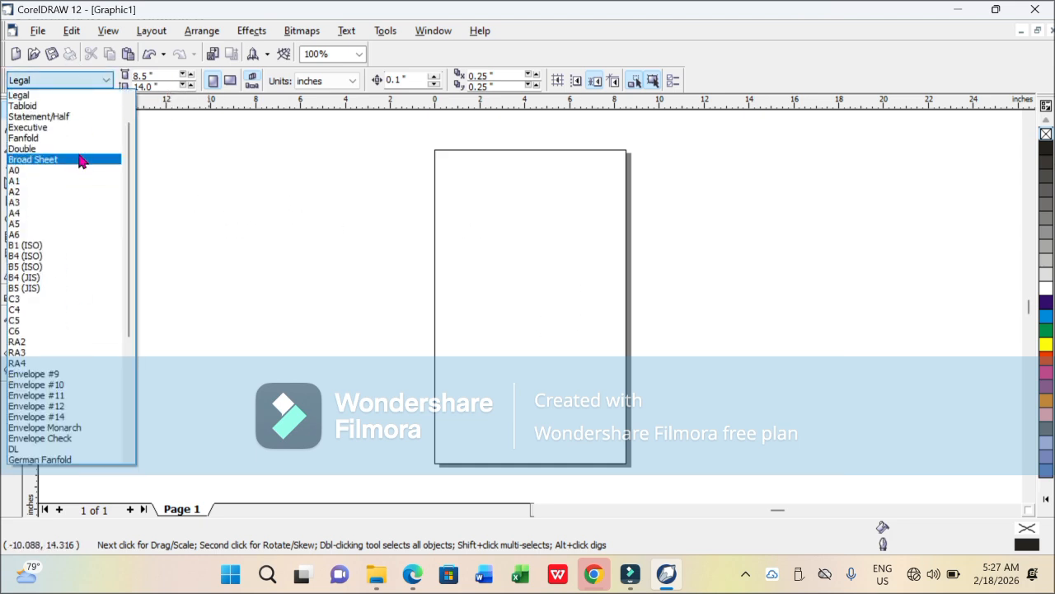
{"action": "scroll", "coordinate": [80, 159], "scroll_direction": "up", "scroll_amount": 1}
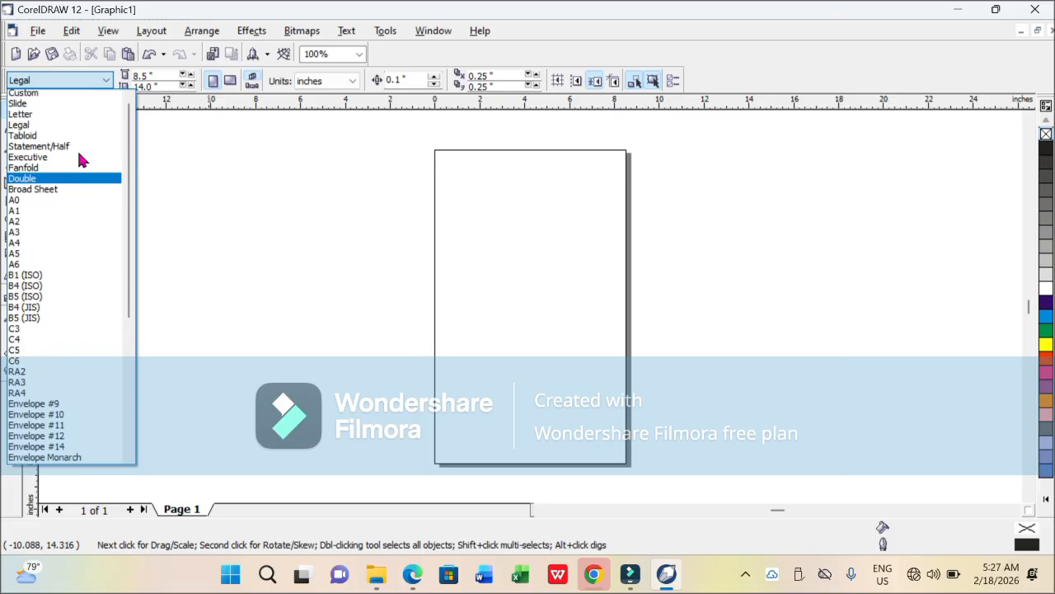
{"action": "left_click", "coordinate": [67, 95]}
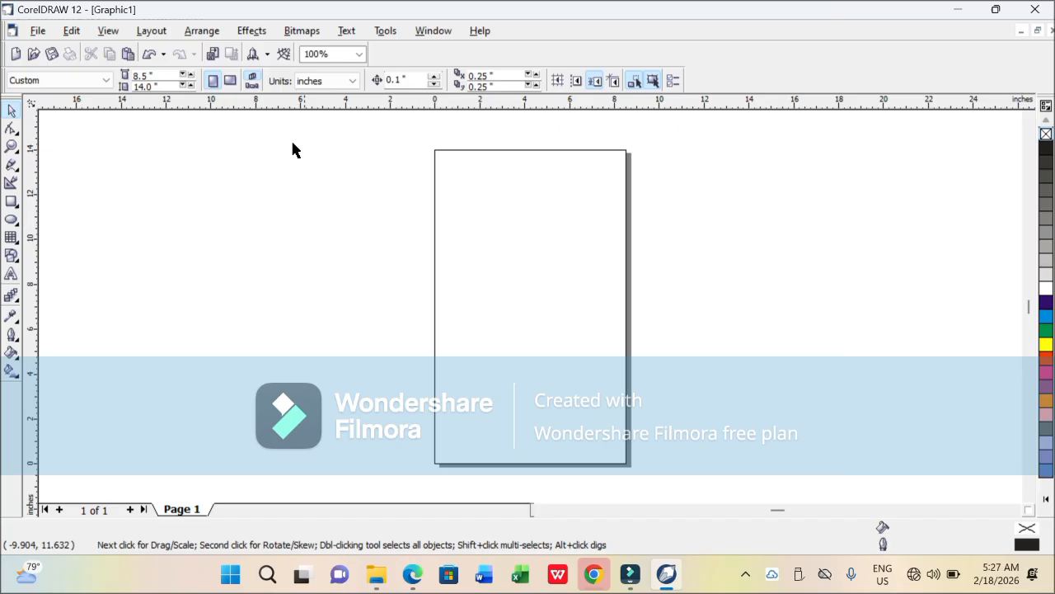
Set the paper size to Envelope #9 to demonstrate the envelope page format
{"action": "left_click", "coordinate": [51, 83]}
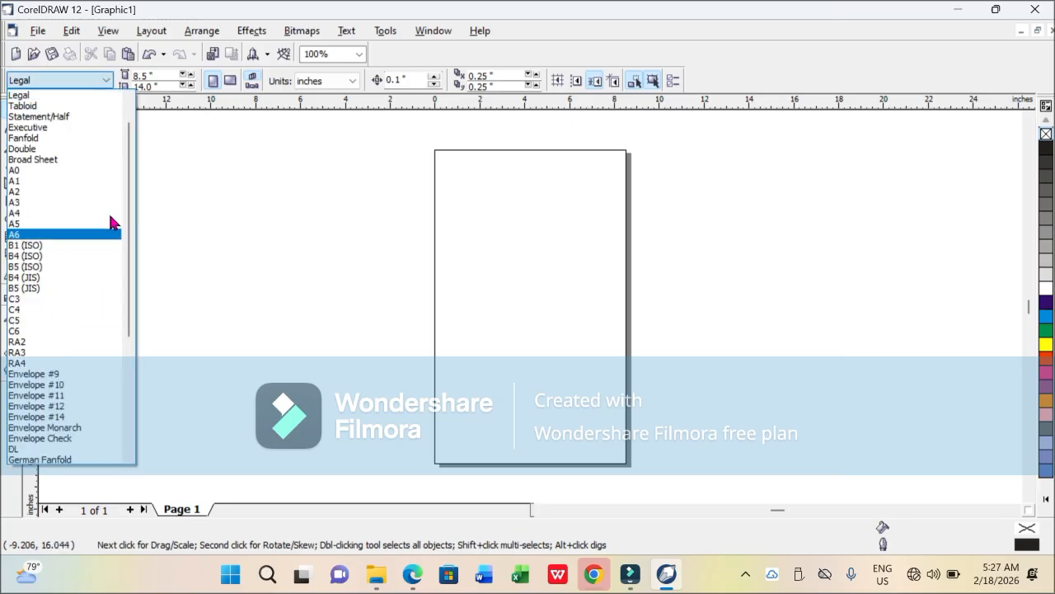
{"action": "scroll", "coordinate": [111, 224], "scroll_direction": "down", "scroll_amount": 1}
{"action": "scroll", "coordinate": [108, 321], "scroll_direction": "down", "scroll_amount": 2}
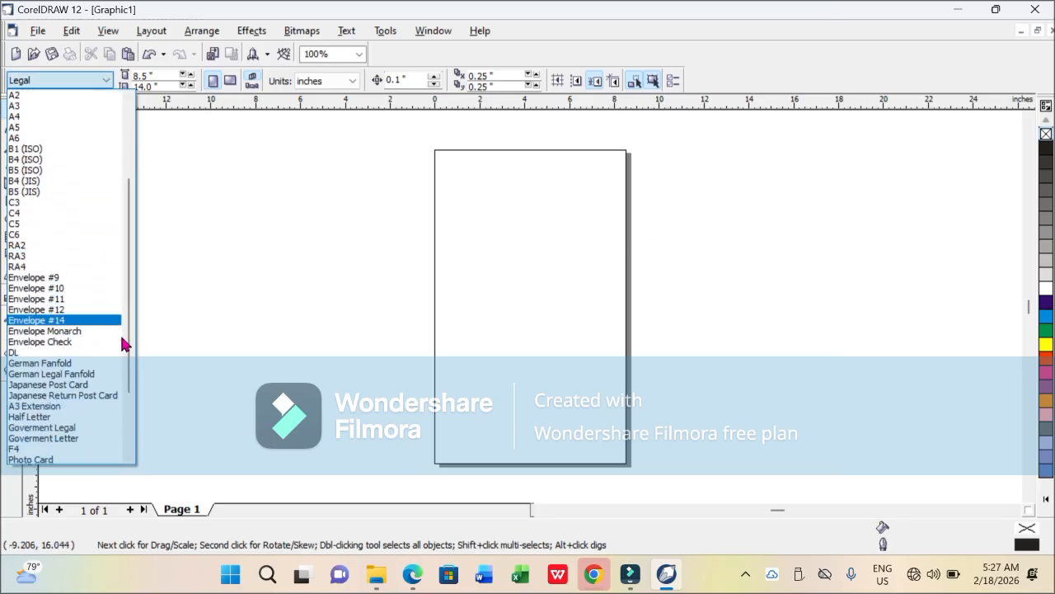
{"action": "scroll", "coordinate": [115, 343], "scroll_direction": "down", "scroll_amount": 2}
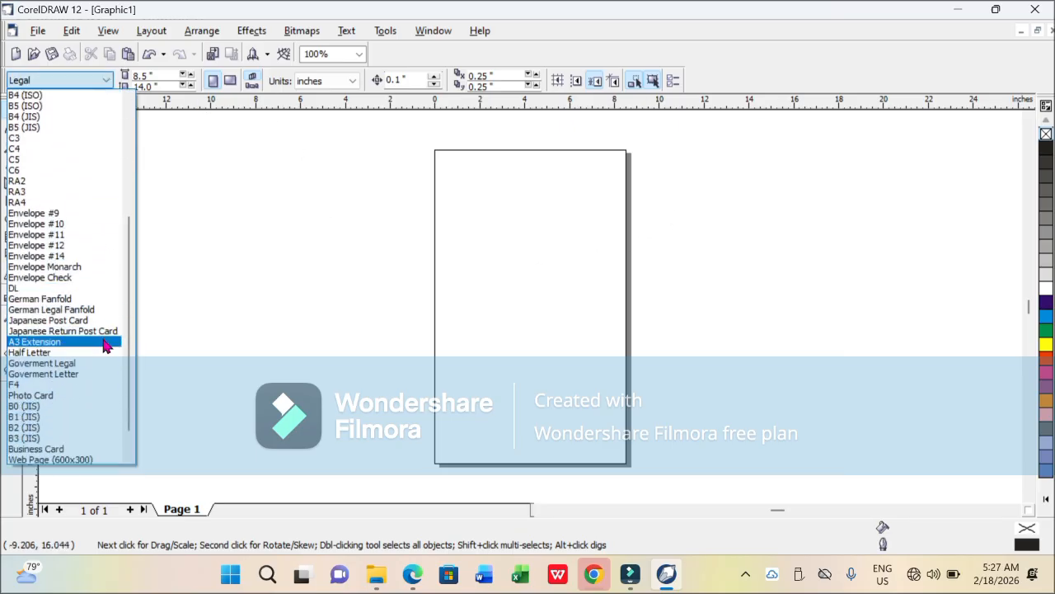
{"action": "left_click", "coordinate": [82, 215]}
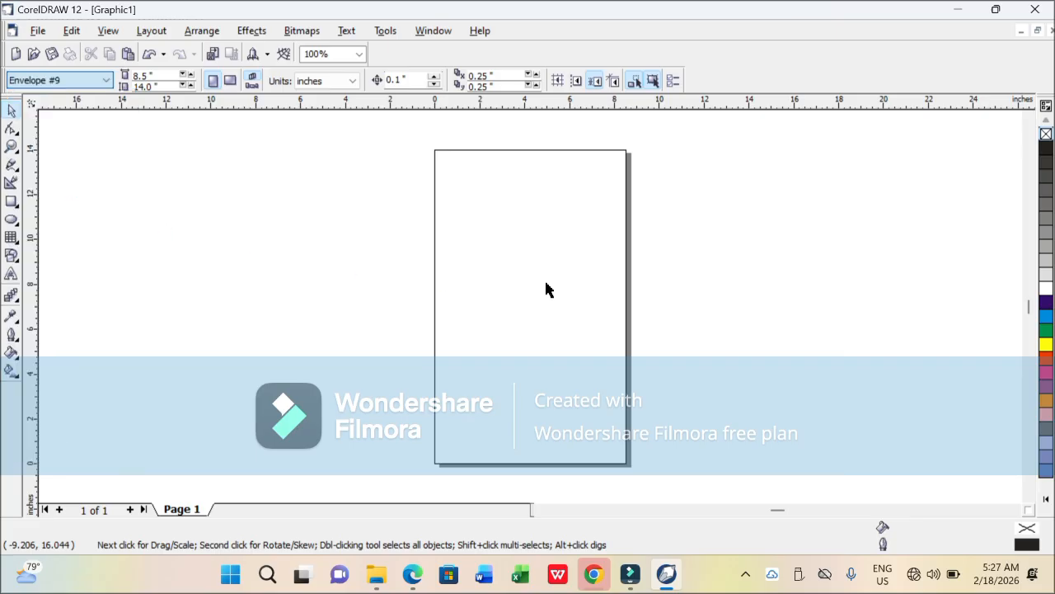
{"action": "left_click", "coordinate": [73, 80]}
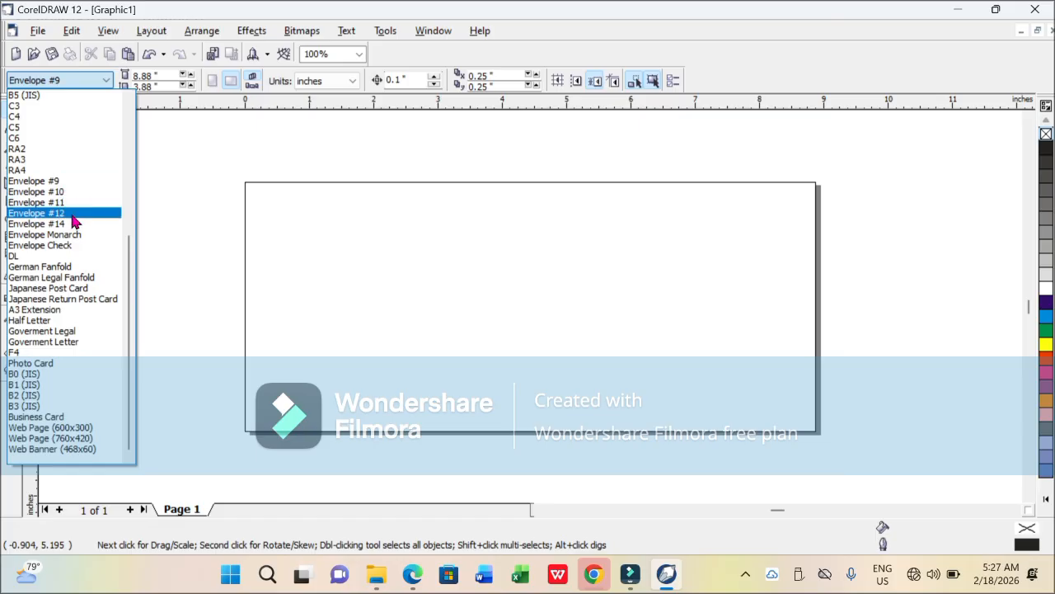
{"action": "left_click", "coordinate": [66, 181]}
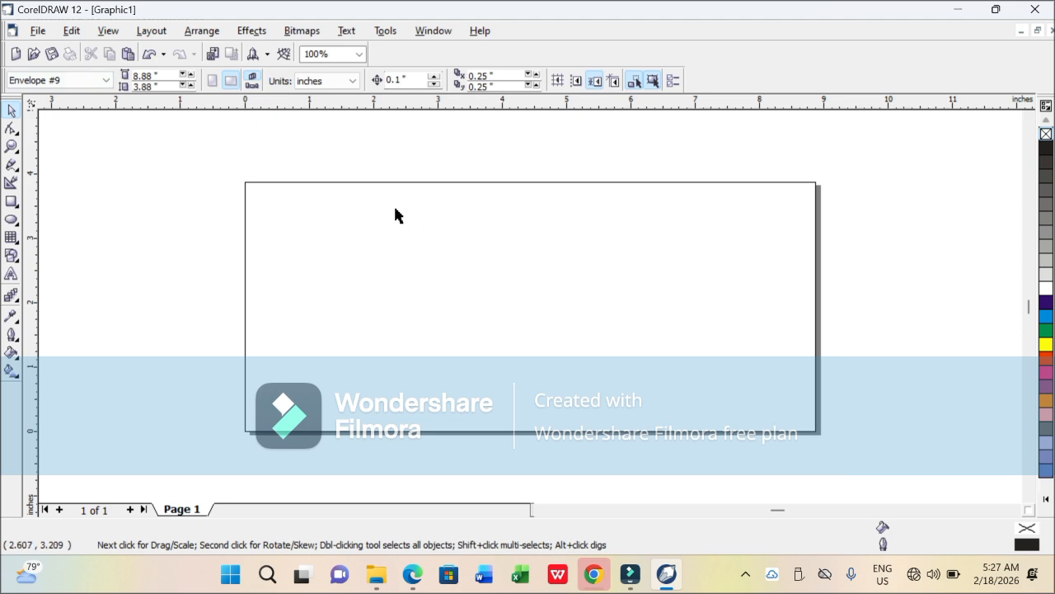
{"action": "left_click_drag", "start_coordinate": [193, 180], "coordinate": [909, 452]}
{"action": "left_click_drag", "start_coordinate": [222, 171], "coordinate": [857, 470]}
Change the paper size to Japanese Post Card and turn the page to landscape orientation
{"action": "left_click", "coordinate": [66, 82]}
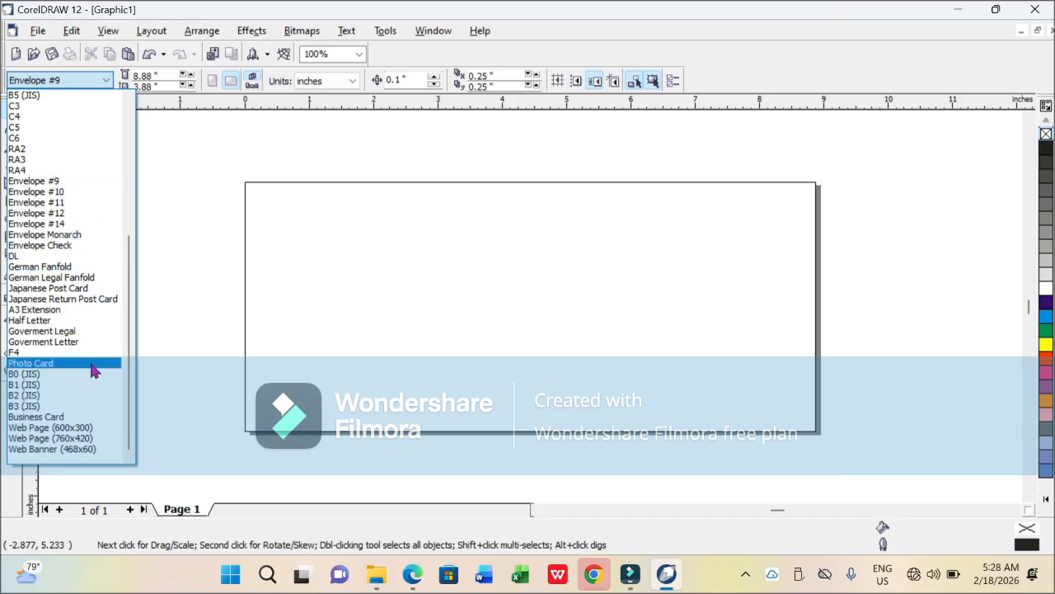
{"action": "left_click", "coordinate": [91, 289]}
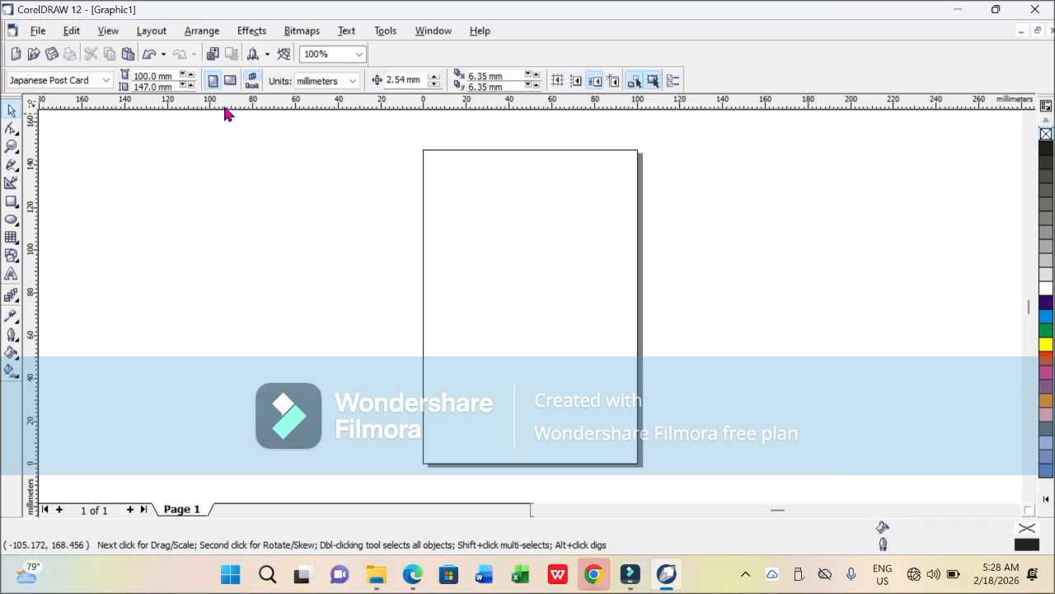
{"action": "left_click", "coordinate": [230, 81]}
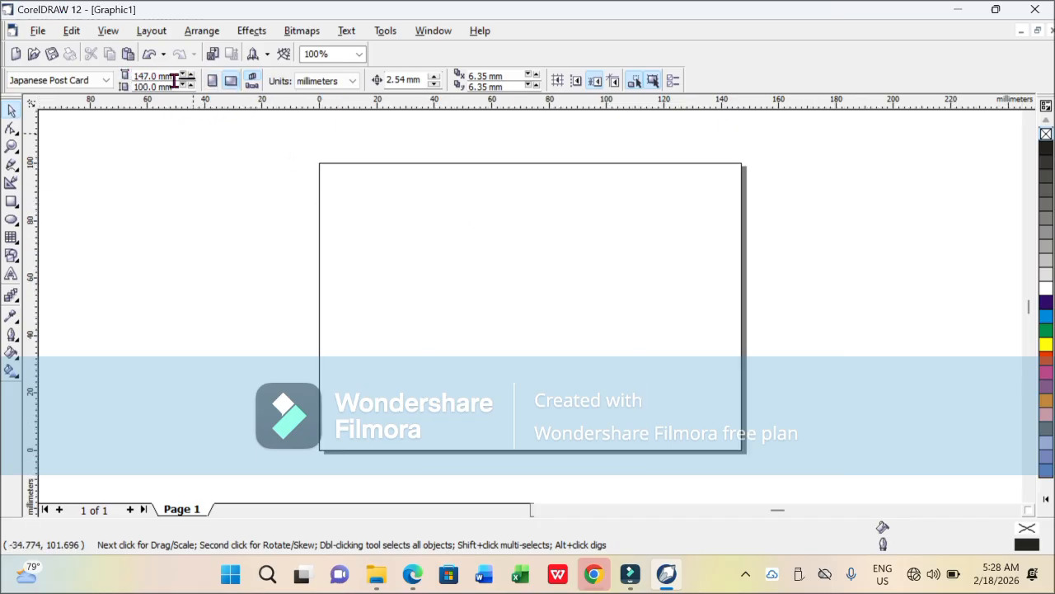
{"action": "left_click", "coordinate": [429, 205]}
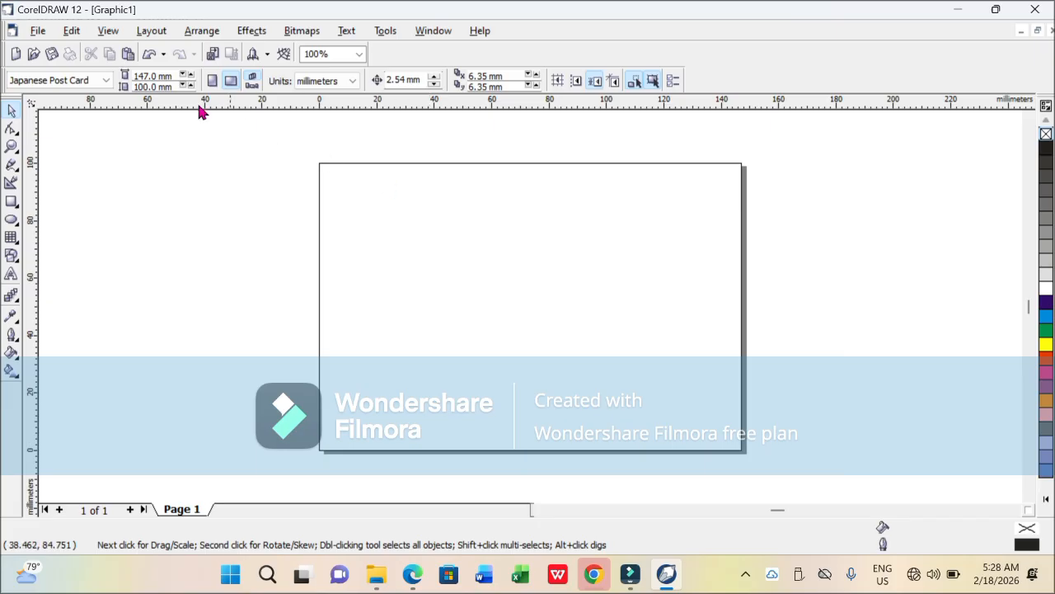
Set the drawing units to inches for the post card page
{"action": "left_click", "coordinate": [333, 81]}
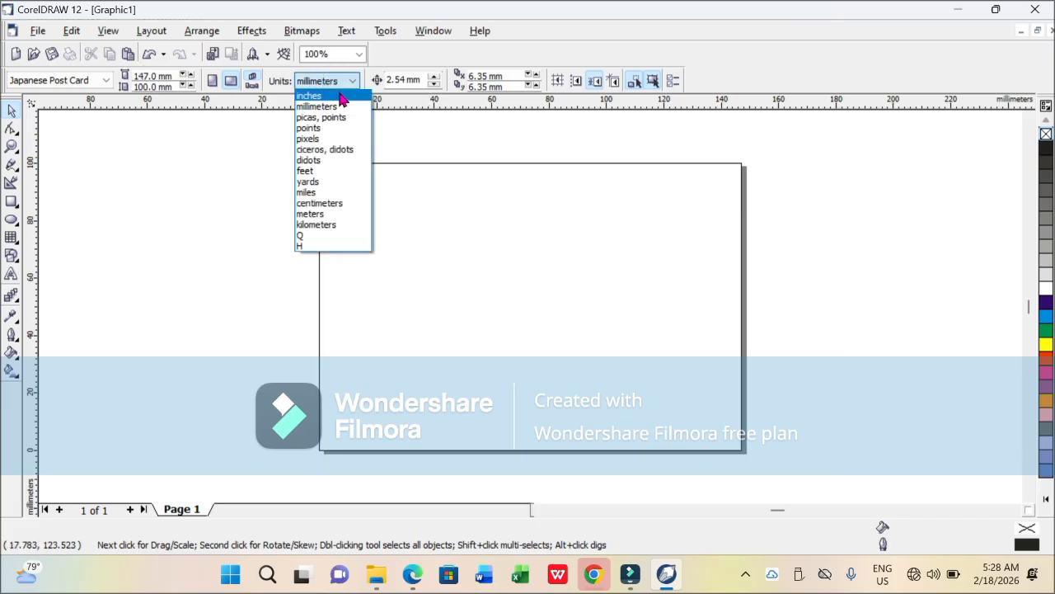
{"action": "left_click", "coordinate": [342, 97]}
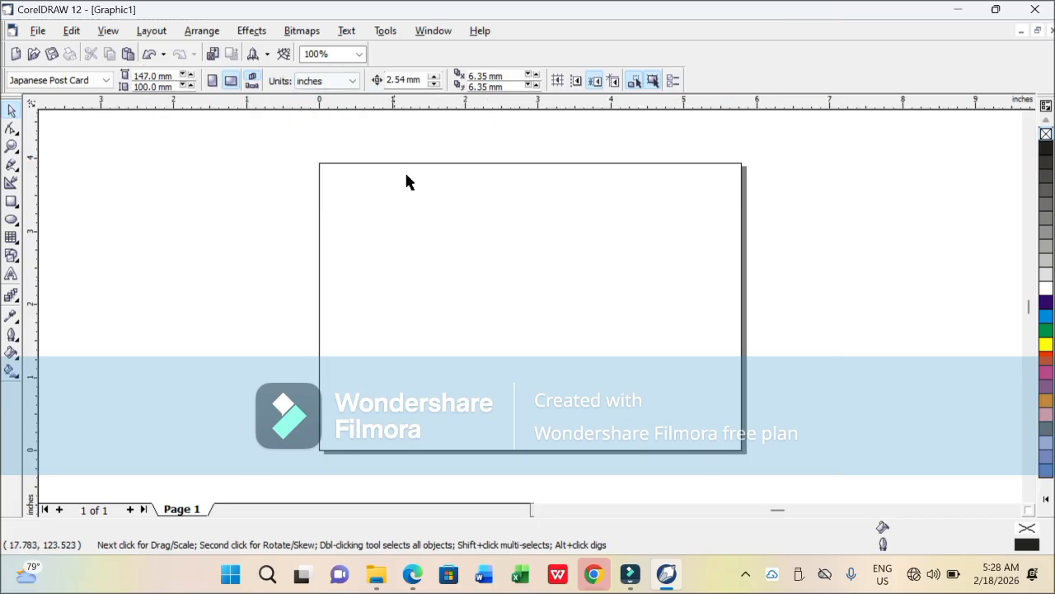
{"action": "left_click", "coordinate": [314, 88]}
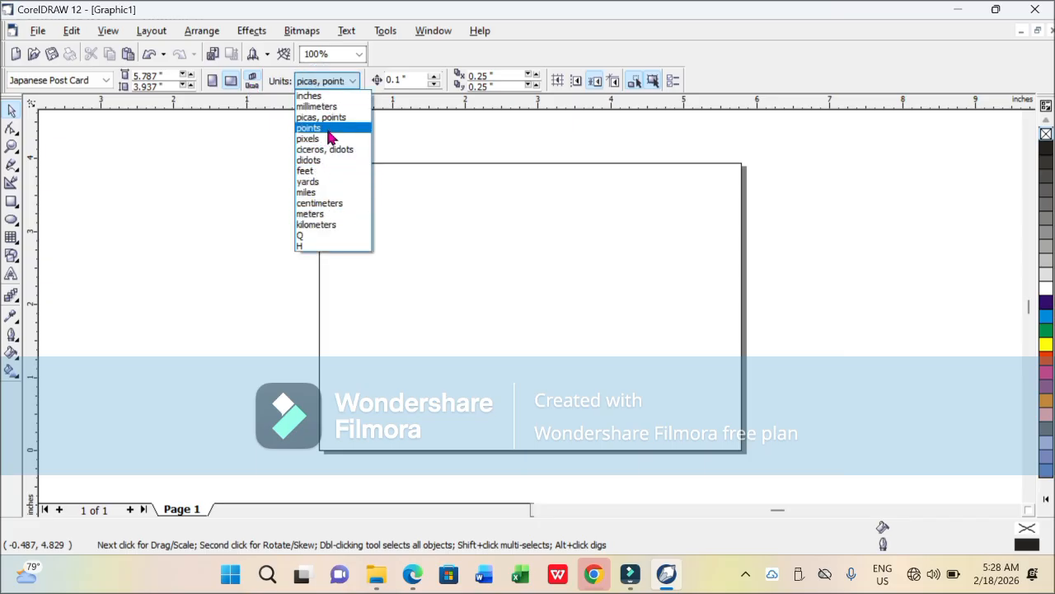
{"action": "left_click", "coordinate": [325, 97]}
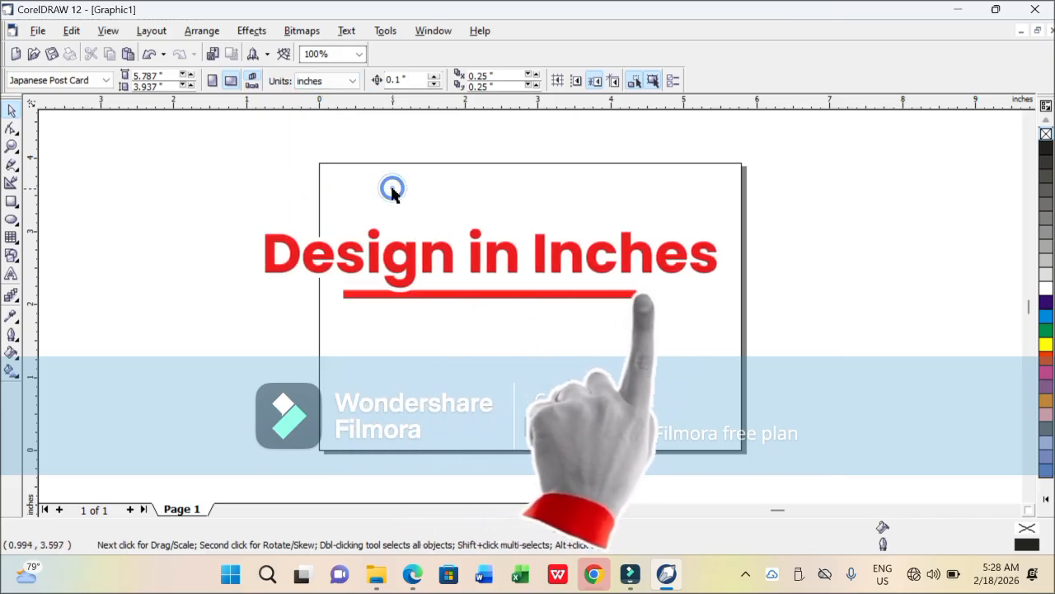
{"action": "left_click", "coordinate": [328, 82]}
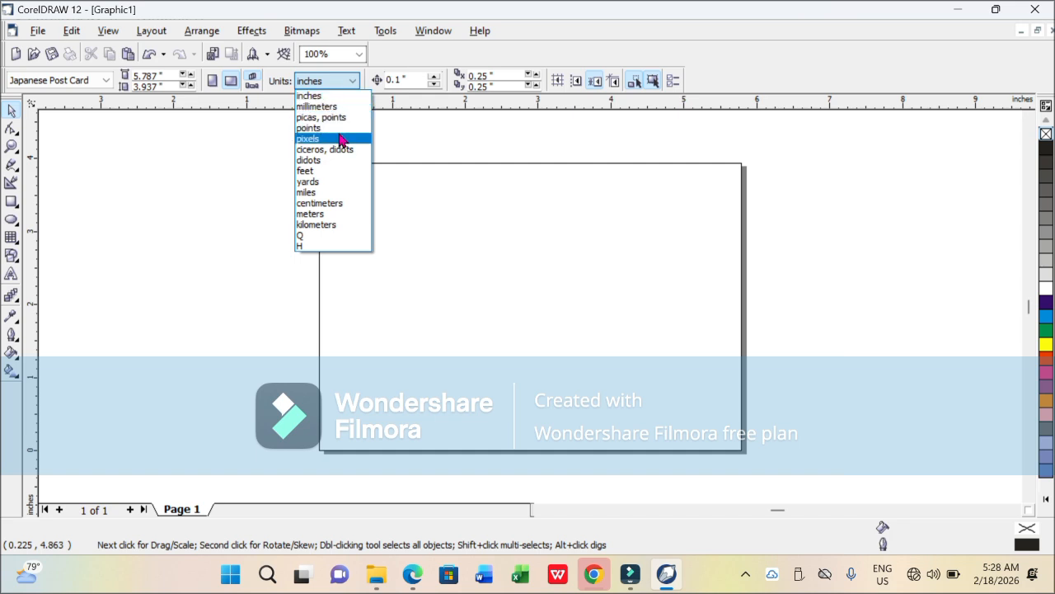
{"action": "left_click", "coordinate": [247, 141]}
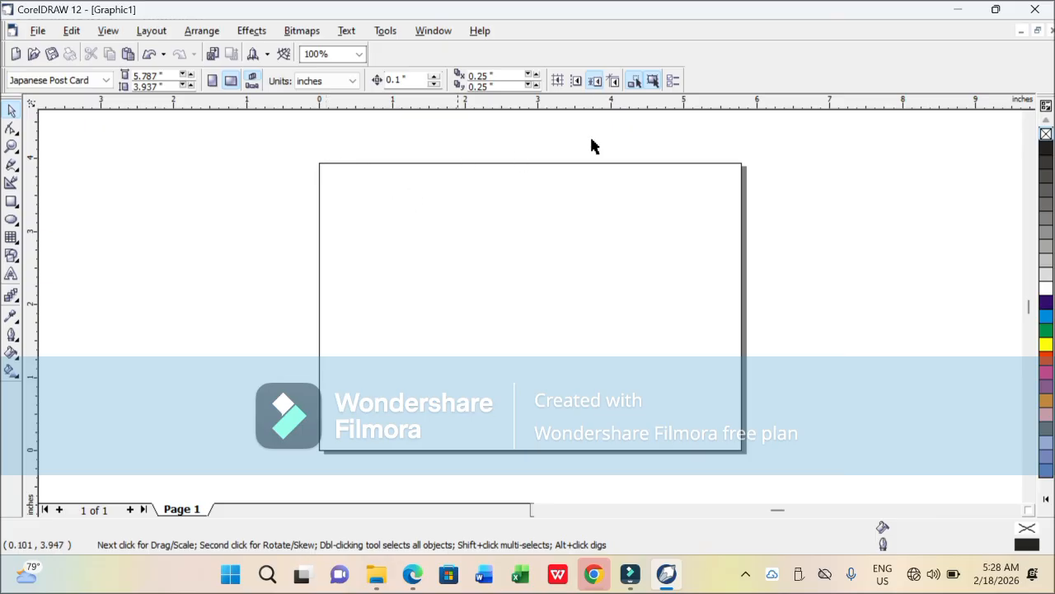
Set the paper size to Web Page (600x300) and change the drawing units to inches
{"action": "left_click", "coordinate": [70, 81]}
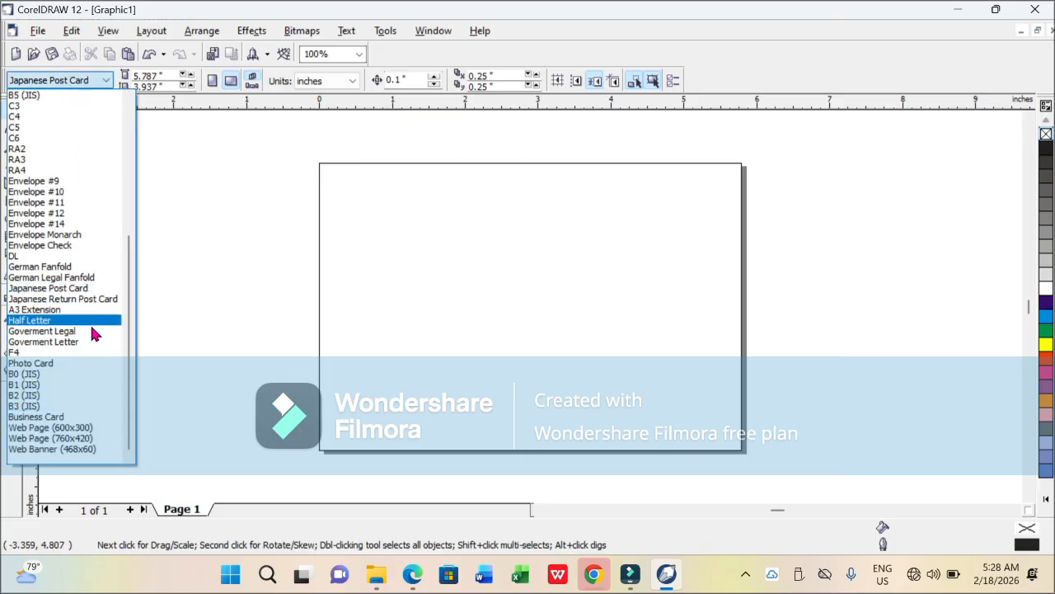
{"action": "left_click", "coordinate": [85, 426]}
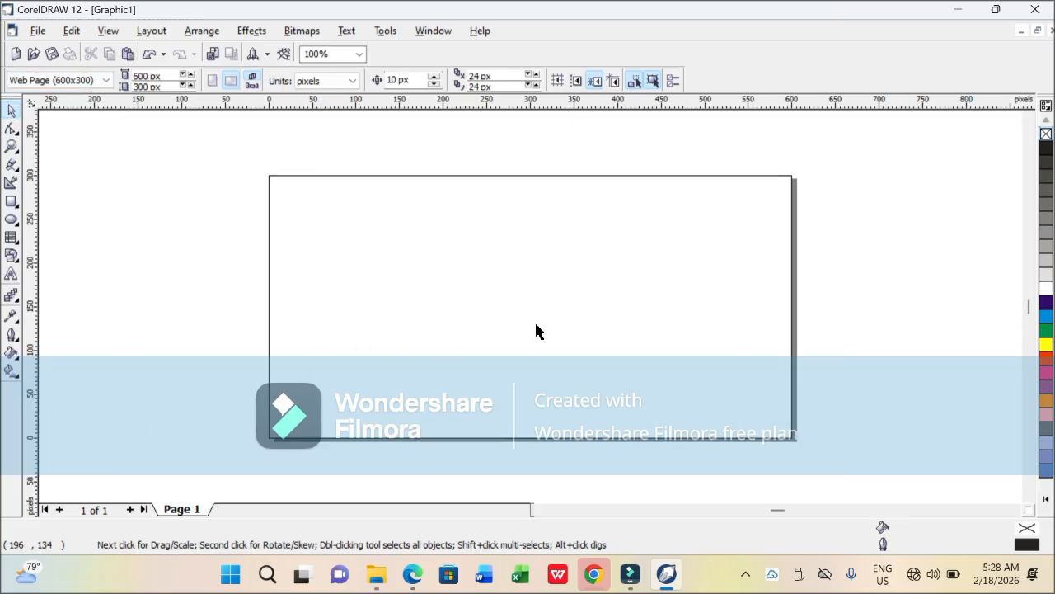
{"action": "left_click", "coordinate": [318, 81]}
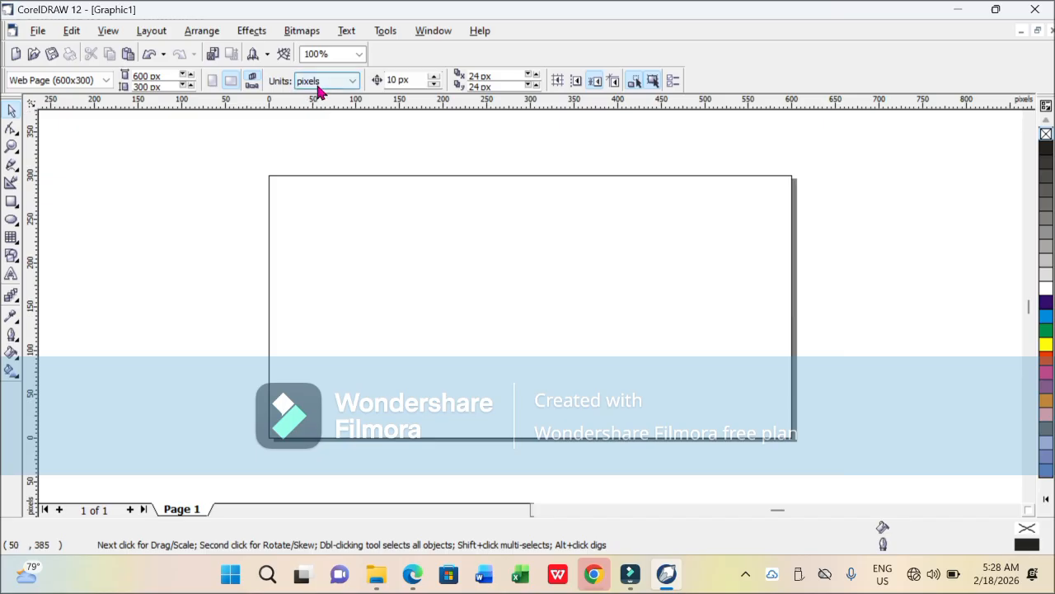
{"action": "left_click", "coordinate": [333, 97]}
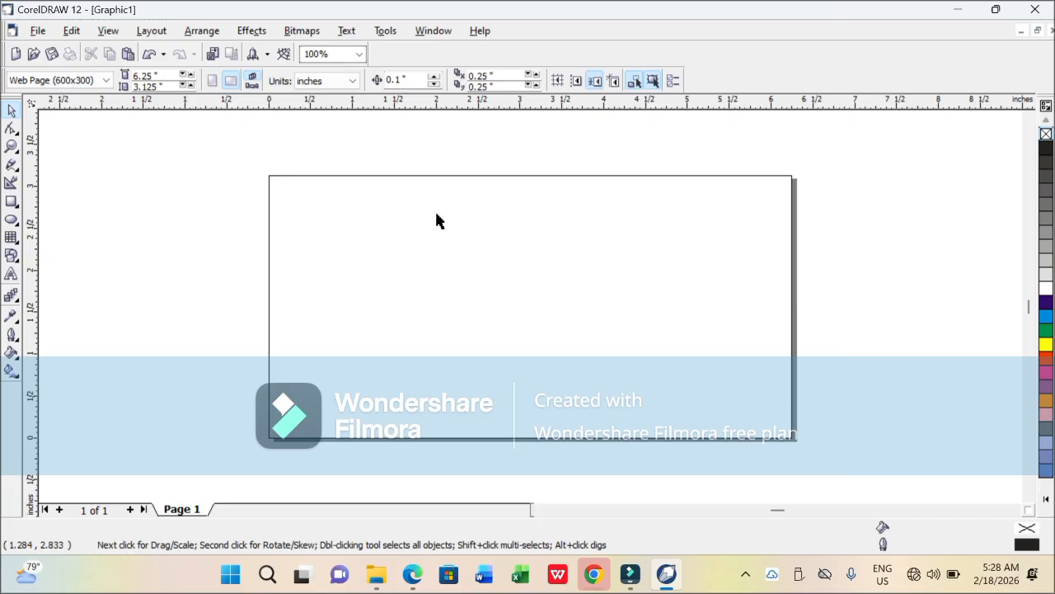
Switch the web page's drawing units to pixels and back to inches to compare both rulers
{"action": "left_click", "coordinate": [332, 82]}
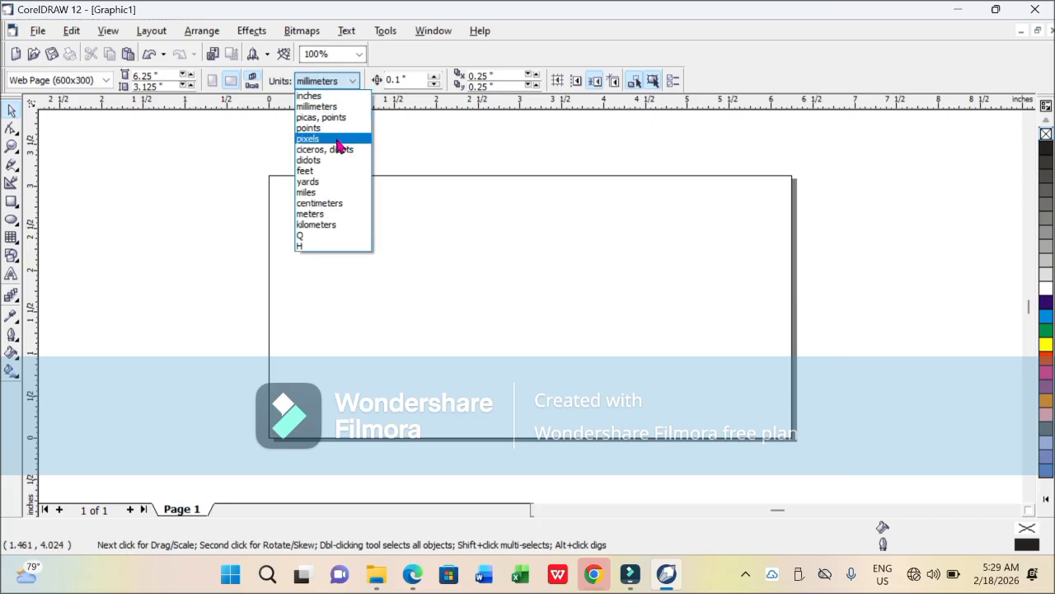
{"action": "left_click", "coordinate": [338, 140]}
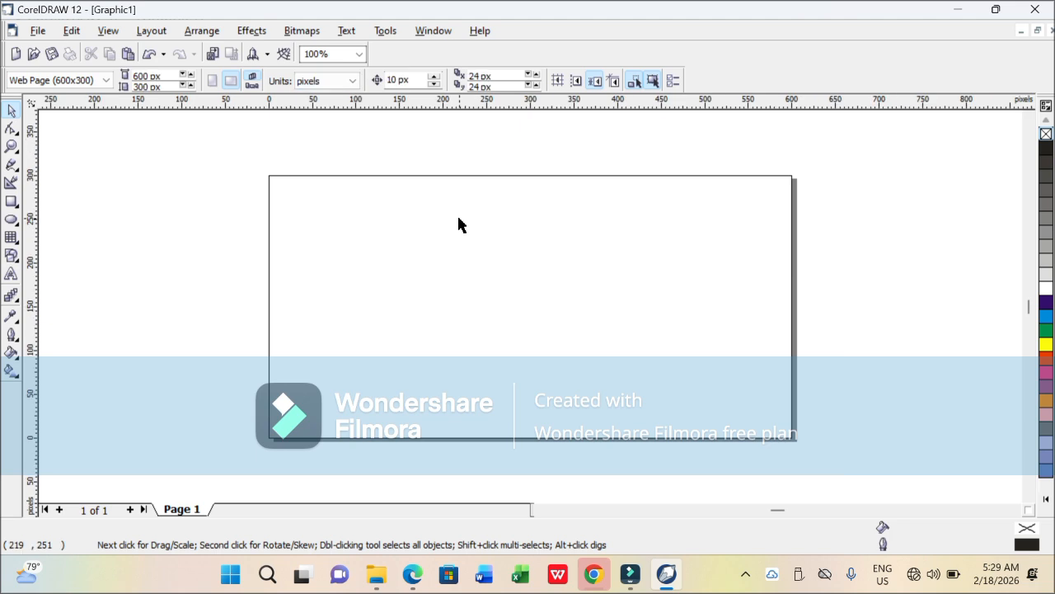
{"action": "scroll", "coordinate": [528, 347], "scroll_direction": "down", "scroll_amount": 3}
{"action": "left_click_drag", "start_coordinate": [826, 481], "coordinate": [849, 406]}
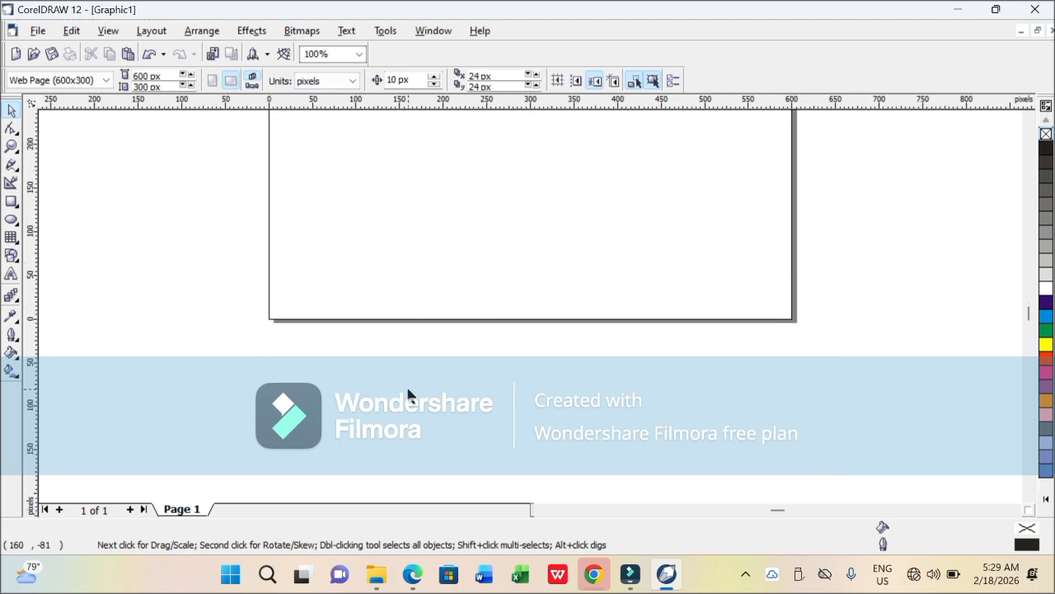
{"action": "left_click", "coordinate": [320, 80]}
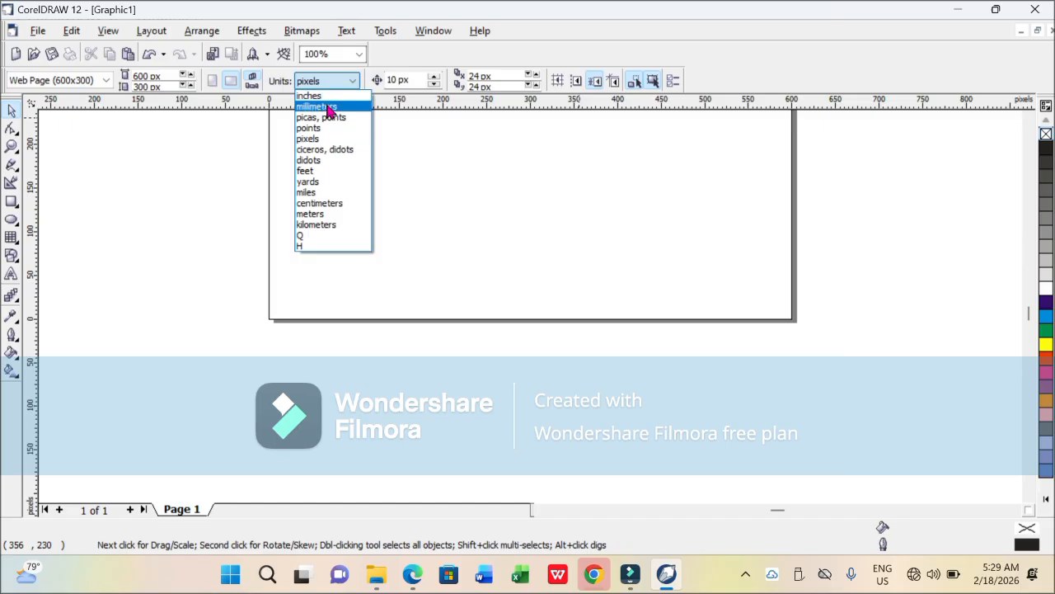
{"action": "left_click", "coordinate": [330, 96]}
Change the paper size to Web Banner (468x60) to demonstrate the banner page format
{"action": "left_click", "coordinate": [82, 80]}
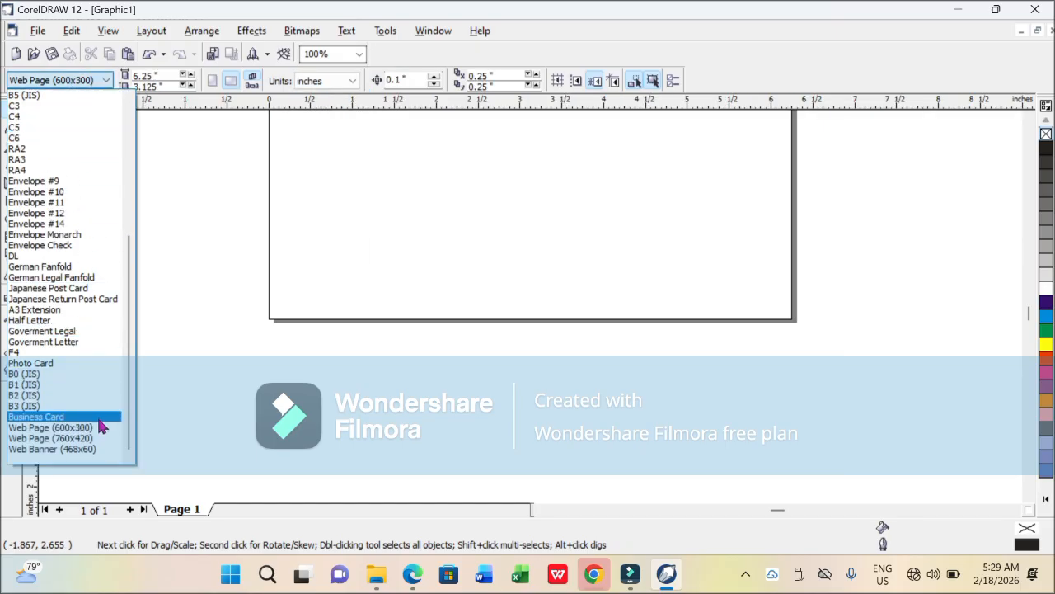
{"action": "left_click", "coordinate": [41, 448]}
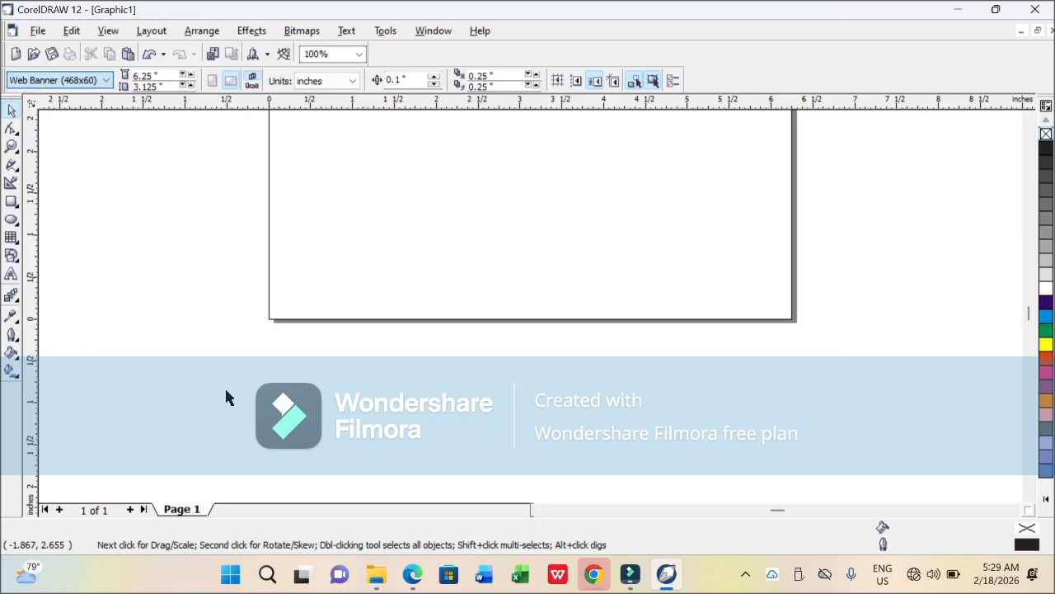
{"action": "scroll", "coordinate": [375, 312], "scroll_direction": "down", "scroll_amount": 2}
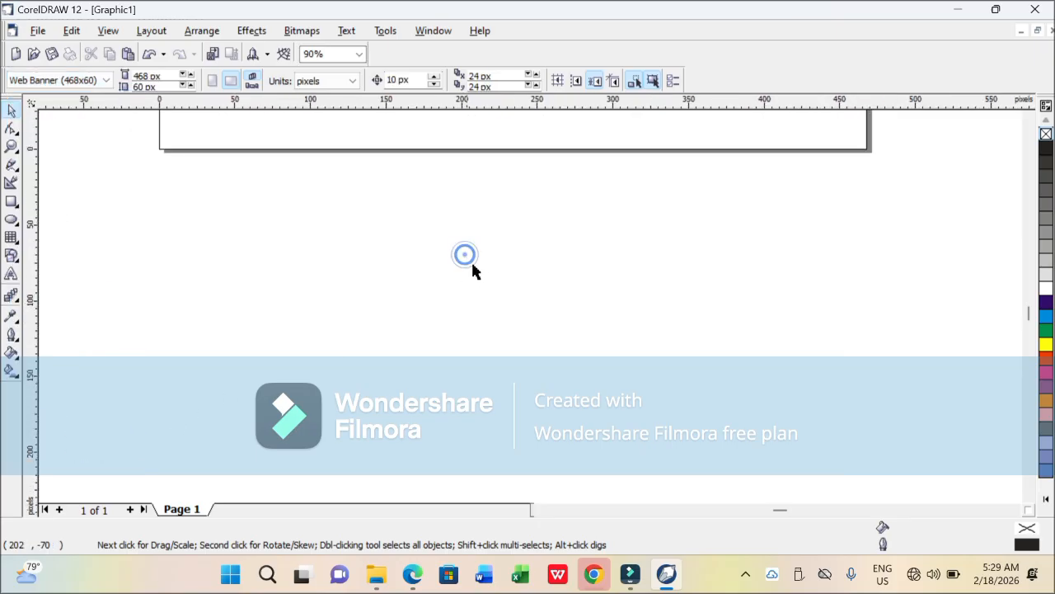
{"action": "left_click", "coordinate": [11, 146]}
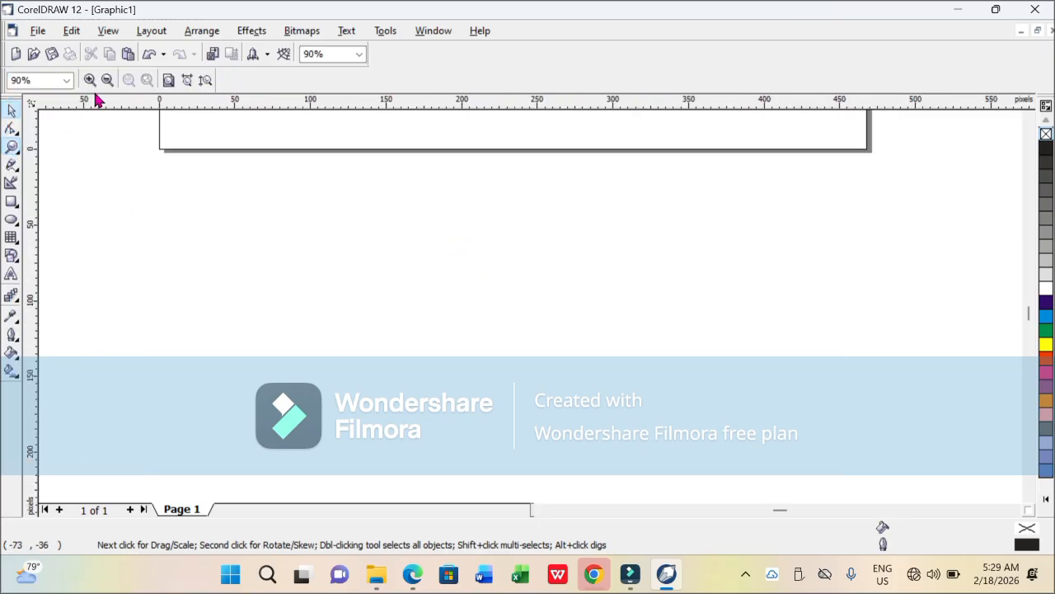
{"action": "left_click", "coordinate": [165, 82]}
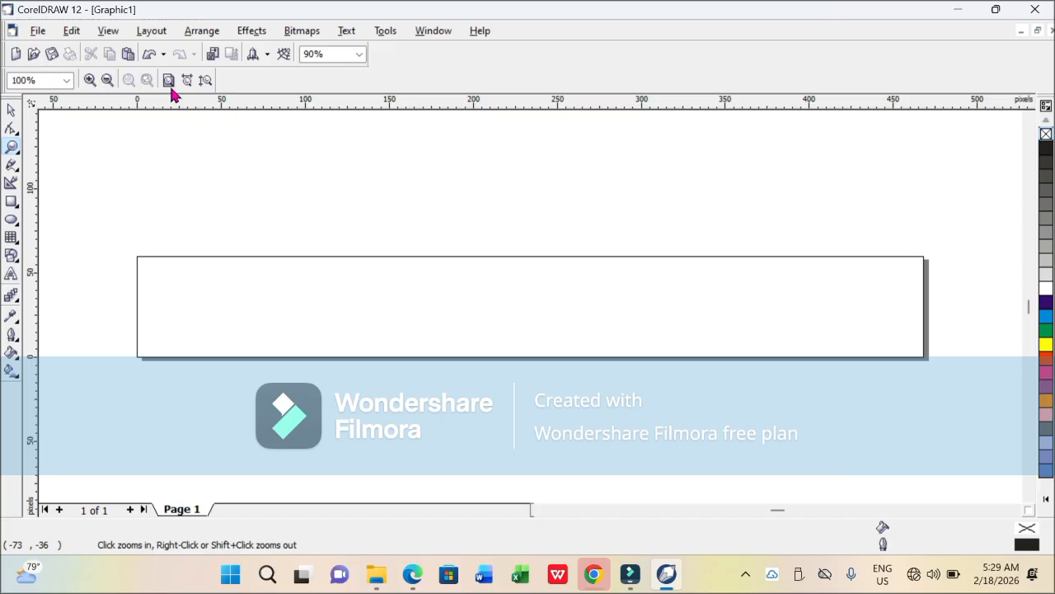
{"action": "left_click", "coordinate": [11, 112]}
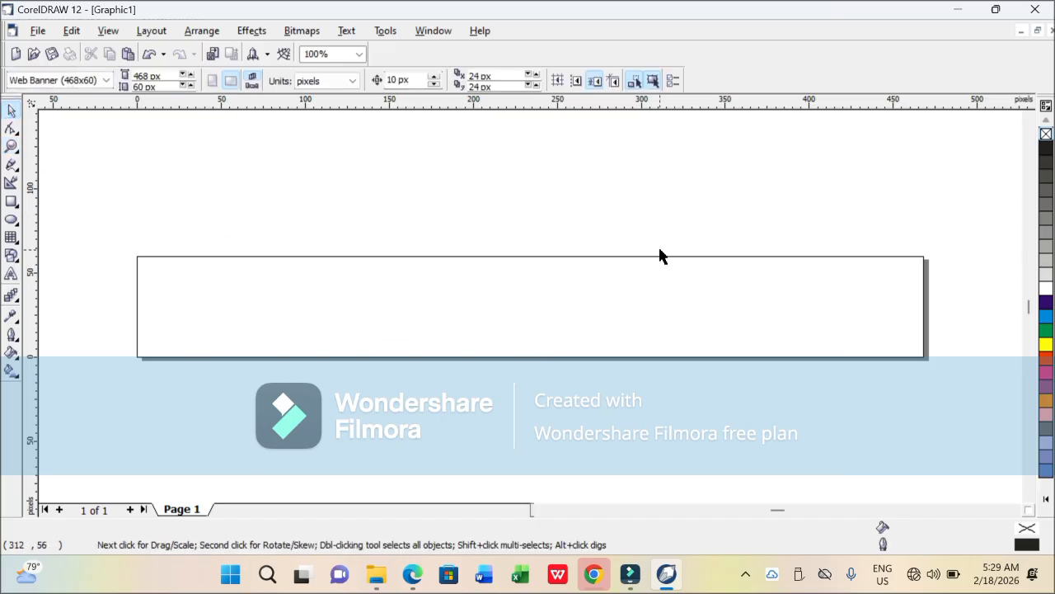
Review the available paper sizes, from Custom and Letter through the A-series to the envelope, card and web formats
{"action": "left_click", "coordinate": [82, 83]}
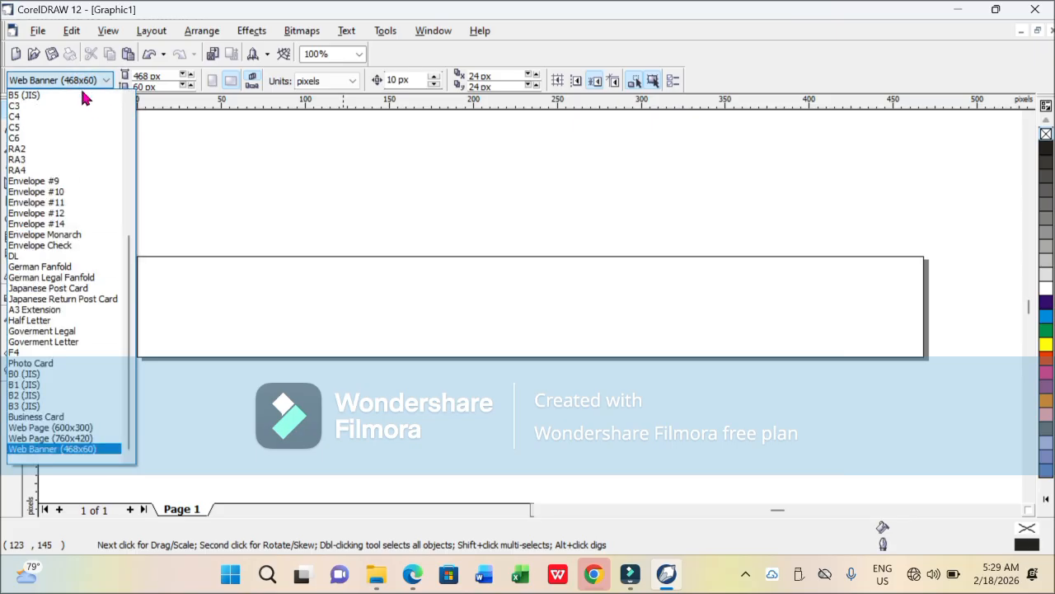
{"action": "scroll", "coordinate": [82, 378], "scroll_direction": "up", "scroll_amount": 7}
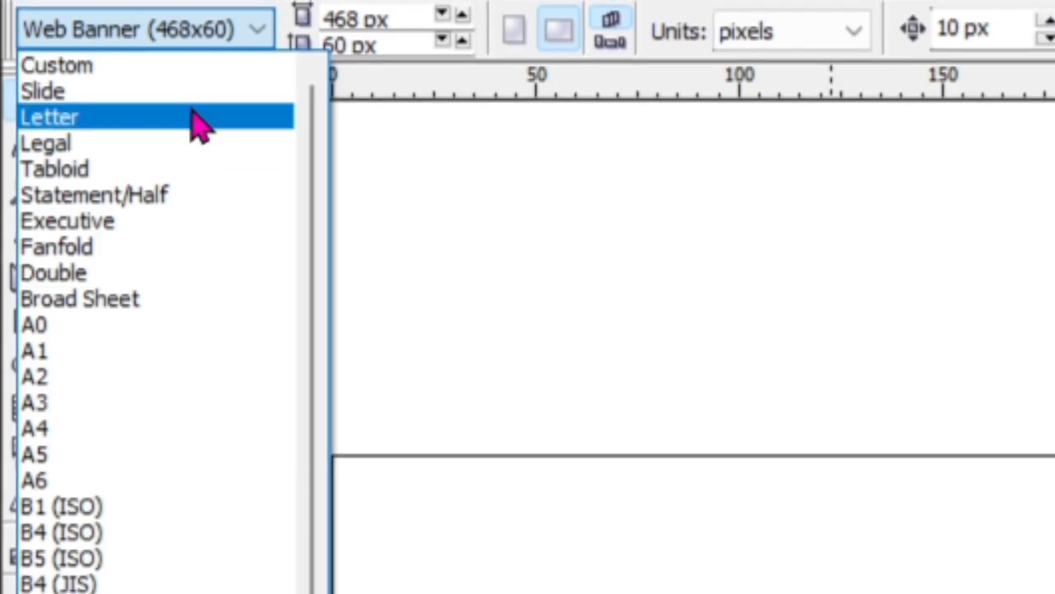
{"action": "left_click", "coordinate": [258, 177]}
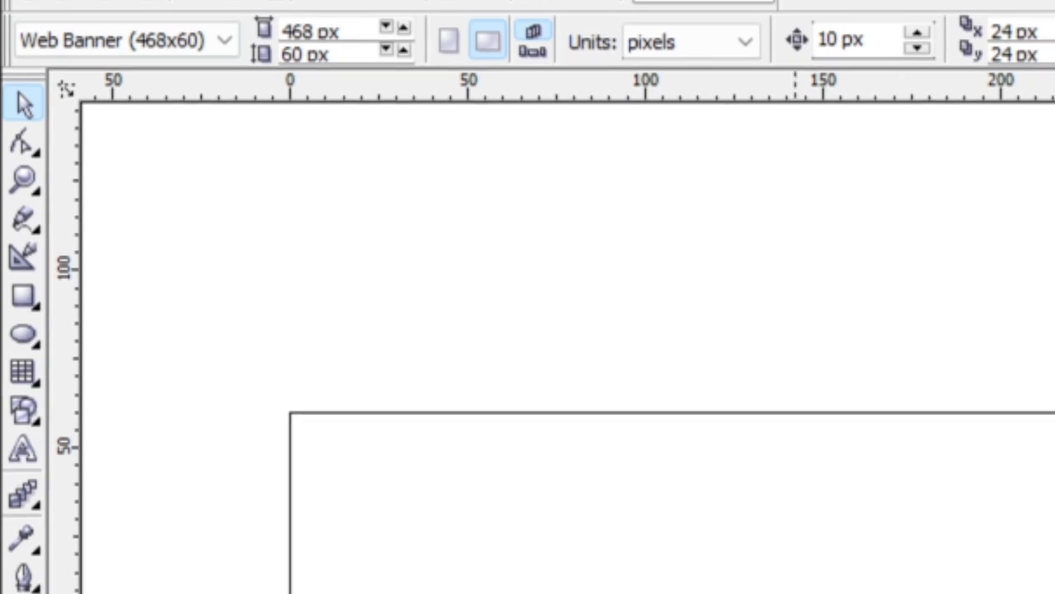
{"action": "left_click", "coordinate": [157, 45]}
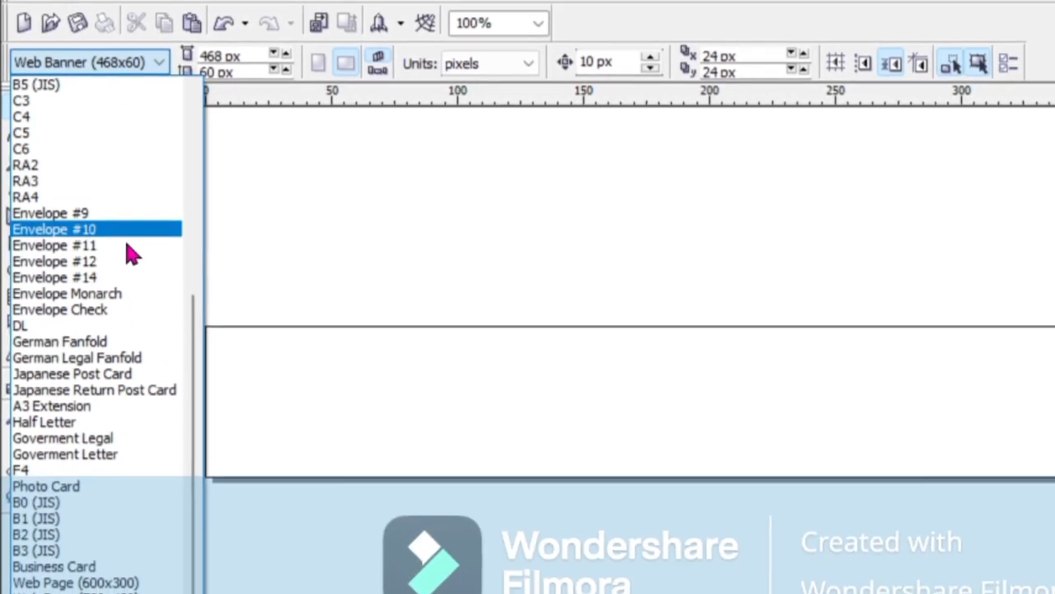
{"action": "scroll", "coordinate": [60, 412], "scroll_direction": "up", "scroll_amount": 7}
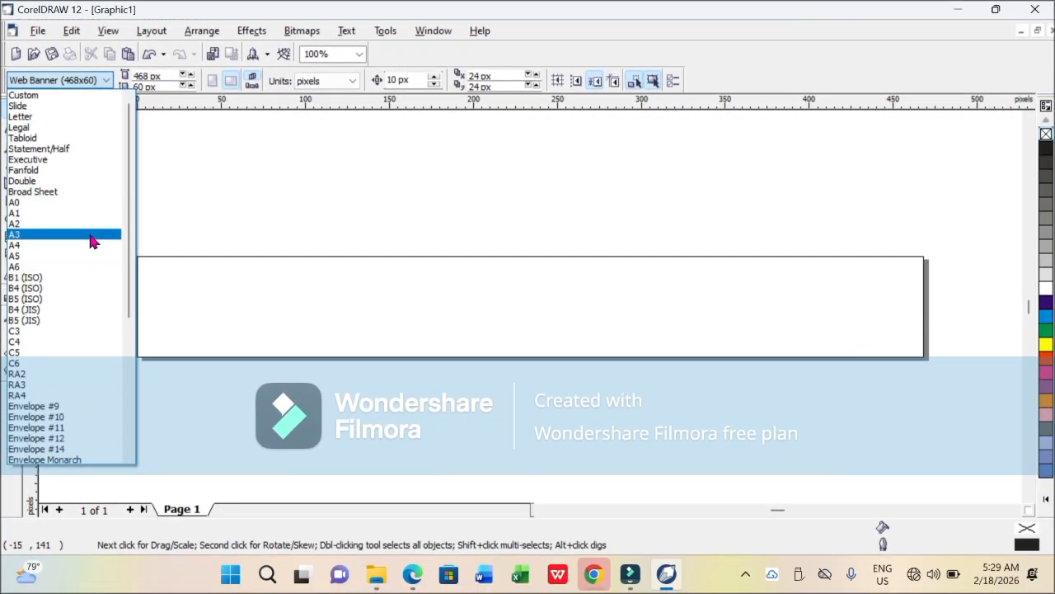
{"action": "left_click", "coordinate": [66, 97]}
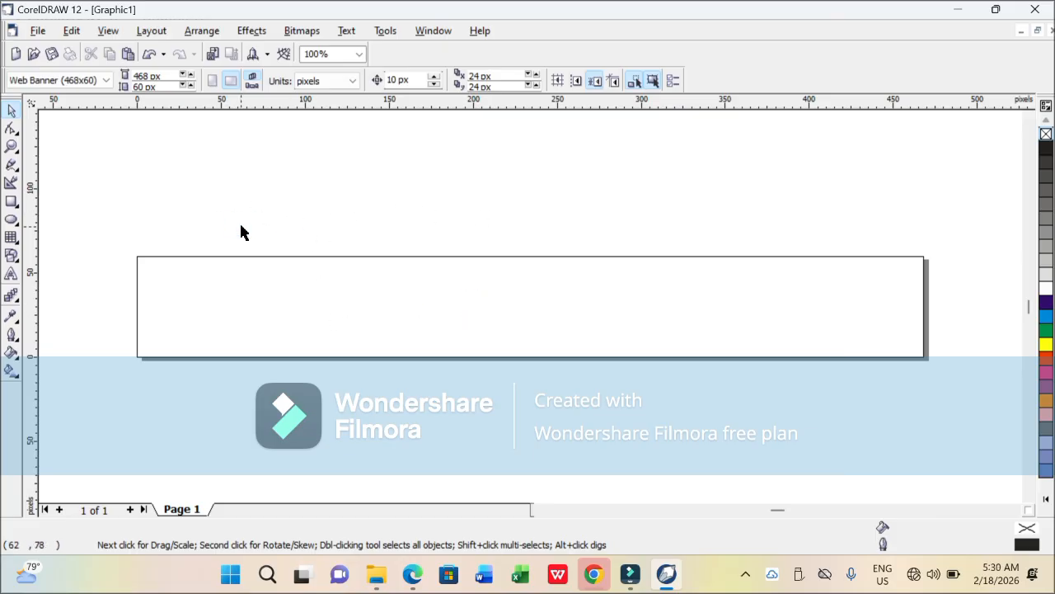
Set the banner page's drawing units to inches and its paper size to Custom
{"action": "left_click", "coordinate": [325, 83]}
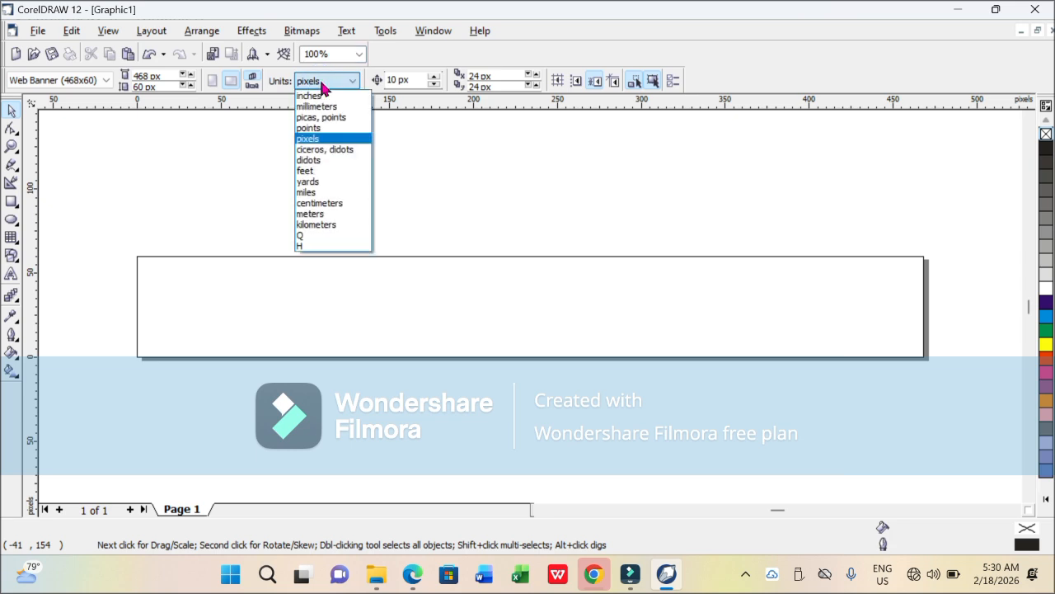
{"action": "left_click", "coordinate": [325, 96]}
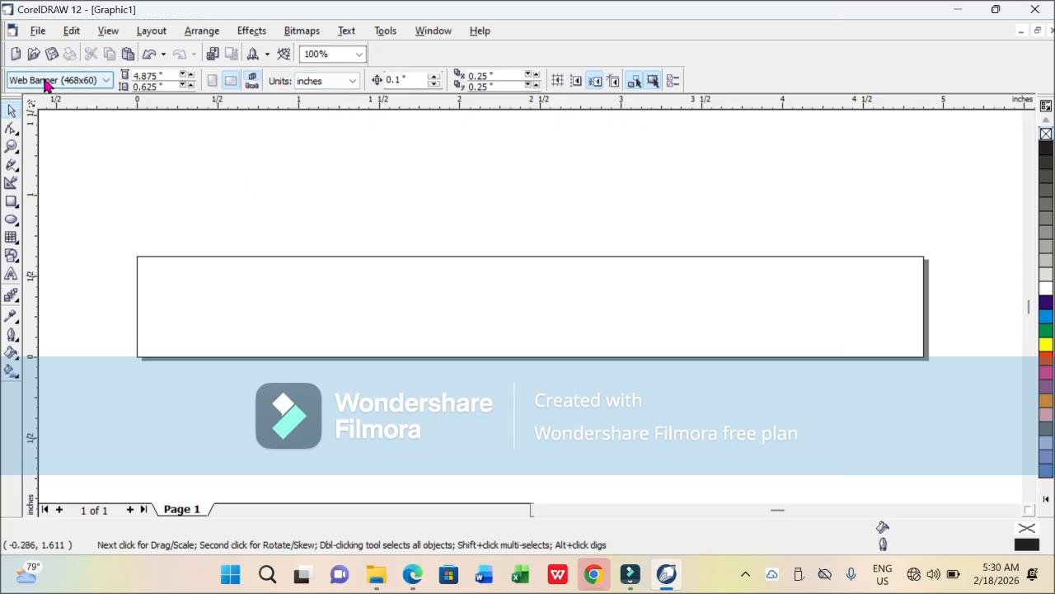
{"action": "left_click", "coordinate": [78, 80]}
{"action": "scroll", "coordinate": [76, 158], "scroll_direction": "up", "scroll_amount": 10}
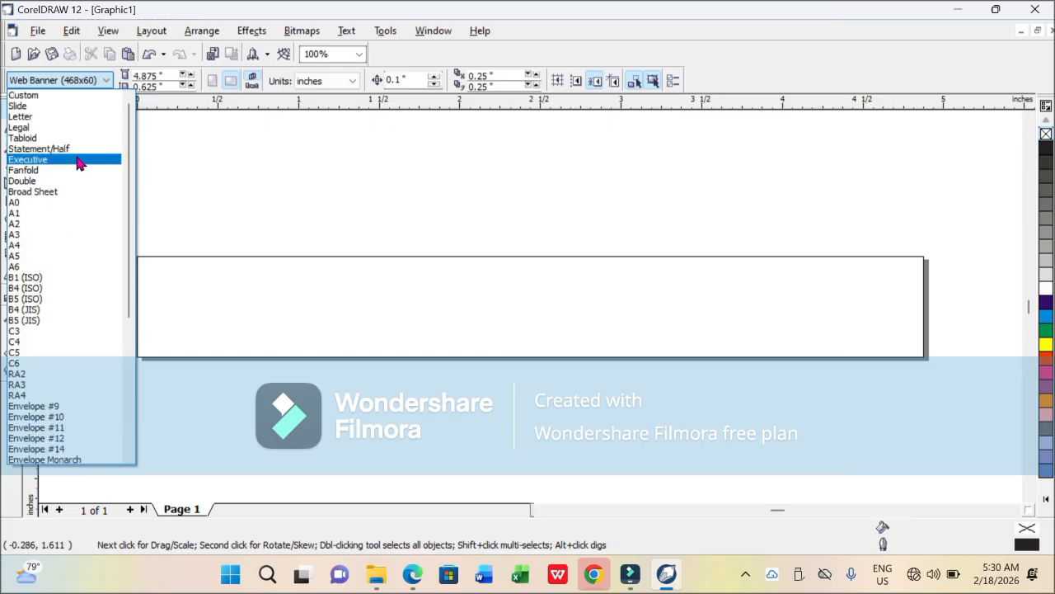
{"action": "left_click", "coordinate": [71, 96]}
{"action": "left_click", "coordinate": [128, 178]}
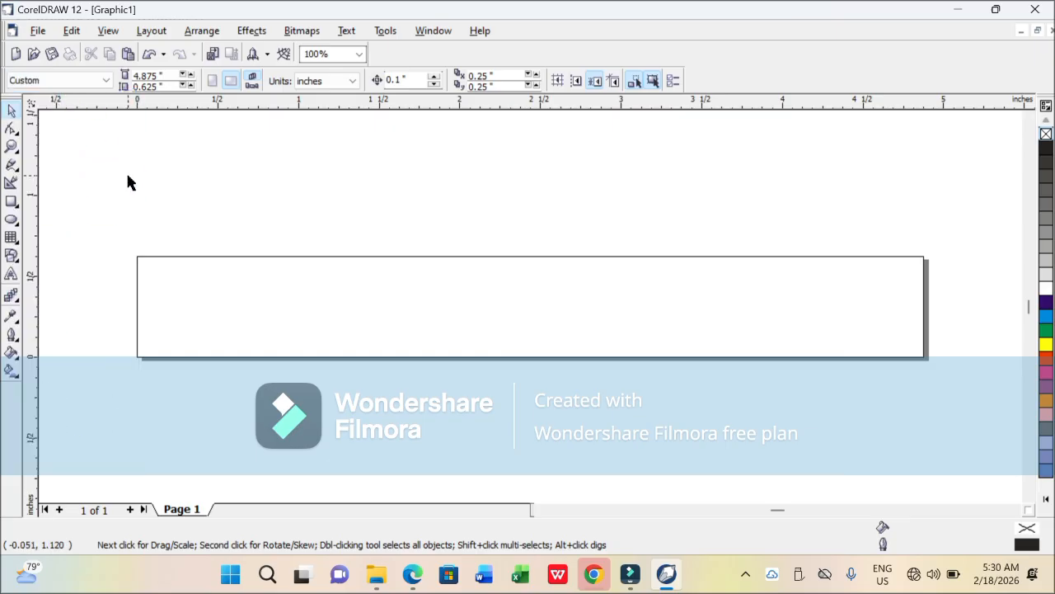
Undo the Custom paper size and the preceding page changes to return to the Legal page
{"action": "key", "text": "ctrl+z"}
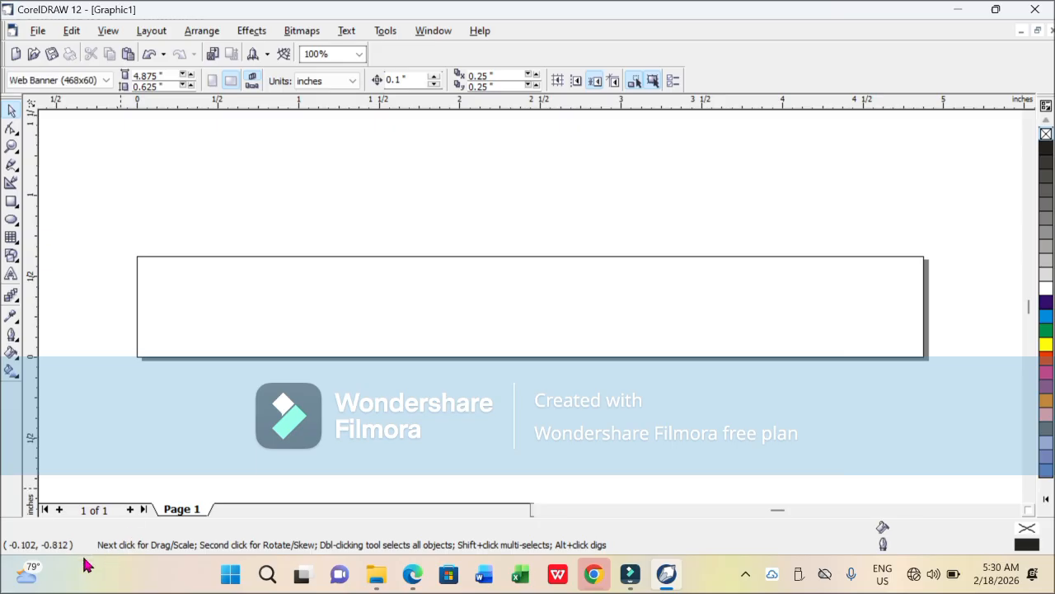
{"action": "key", "text": "ctrl+z"}
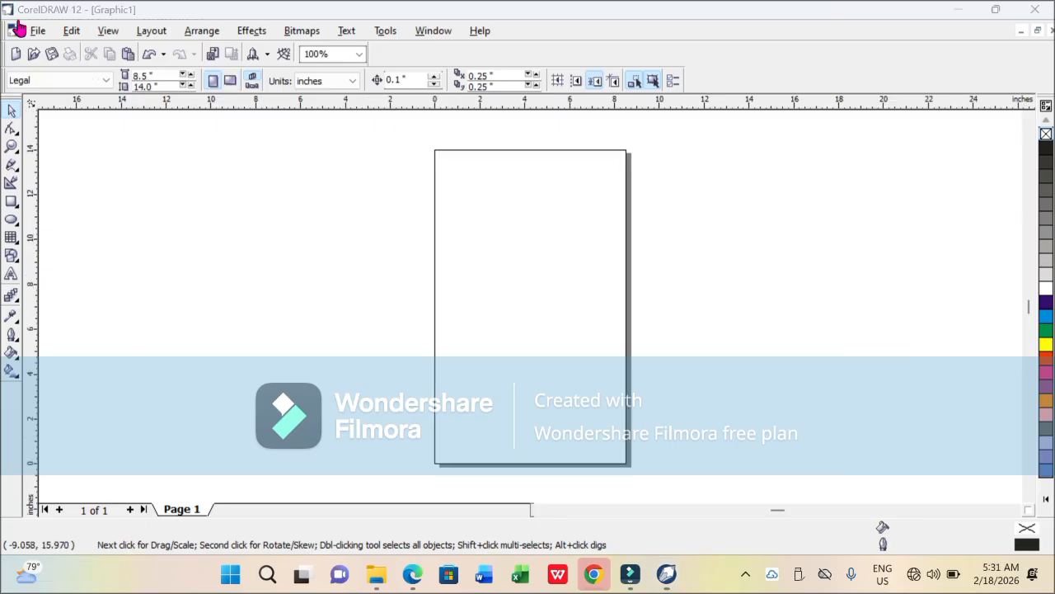
Switch the Legal page to the Custom paper size and back to Legal
{"action": "left_click", "coordinate": [195, 202]}
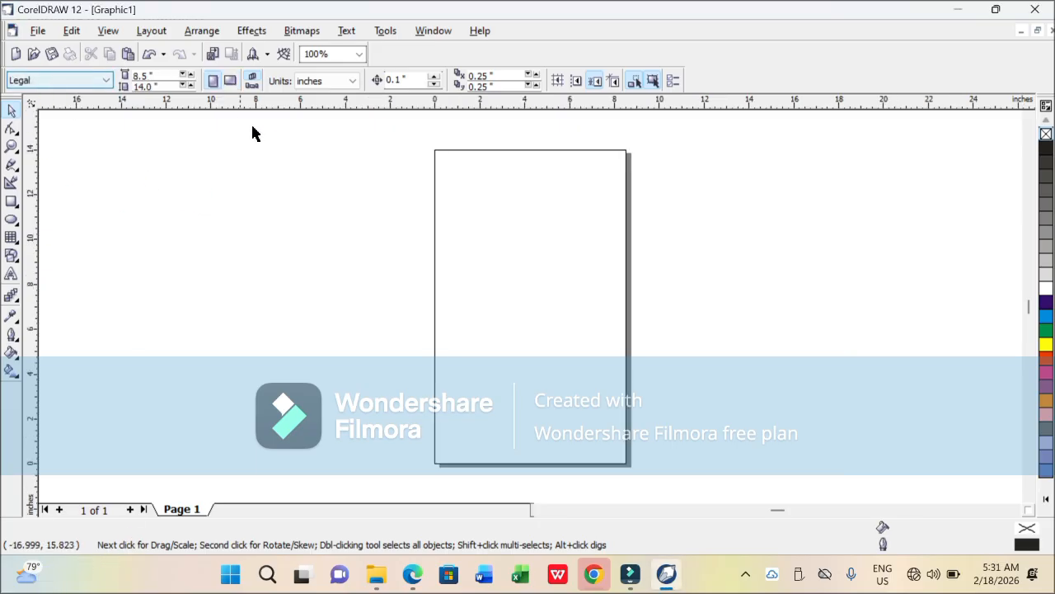
{"action": "left_click", "coordinate": [153, 257]}
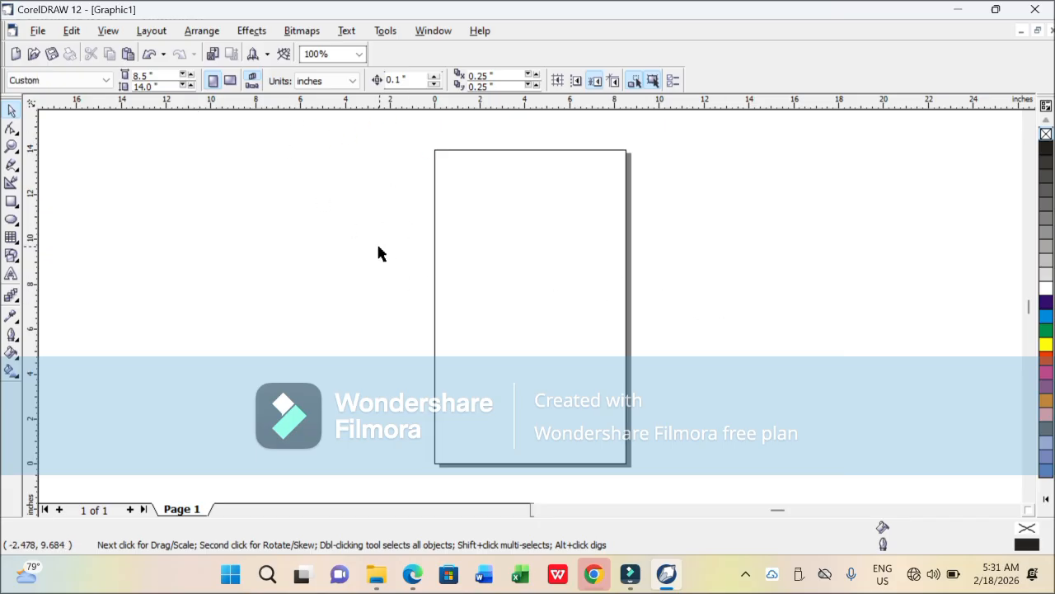
{"action": "left_click", "coordinate": [200, 179]}
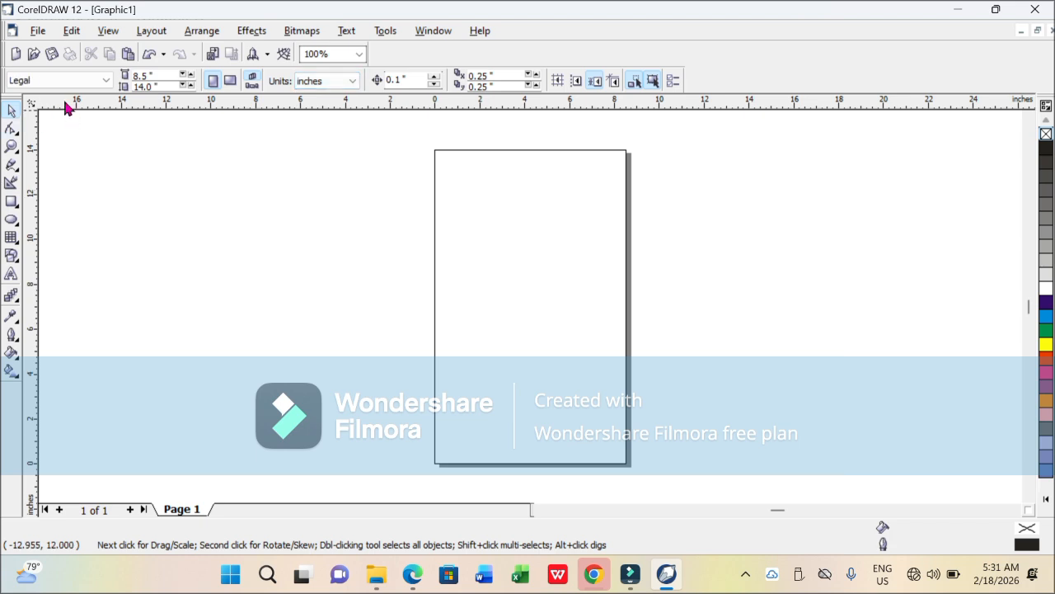
{"action": "right_click", "coordinate": [192, 216]}
{"action": "left_click", "coordinate": [176, 208]}
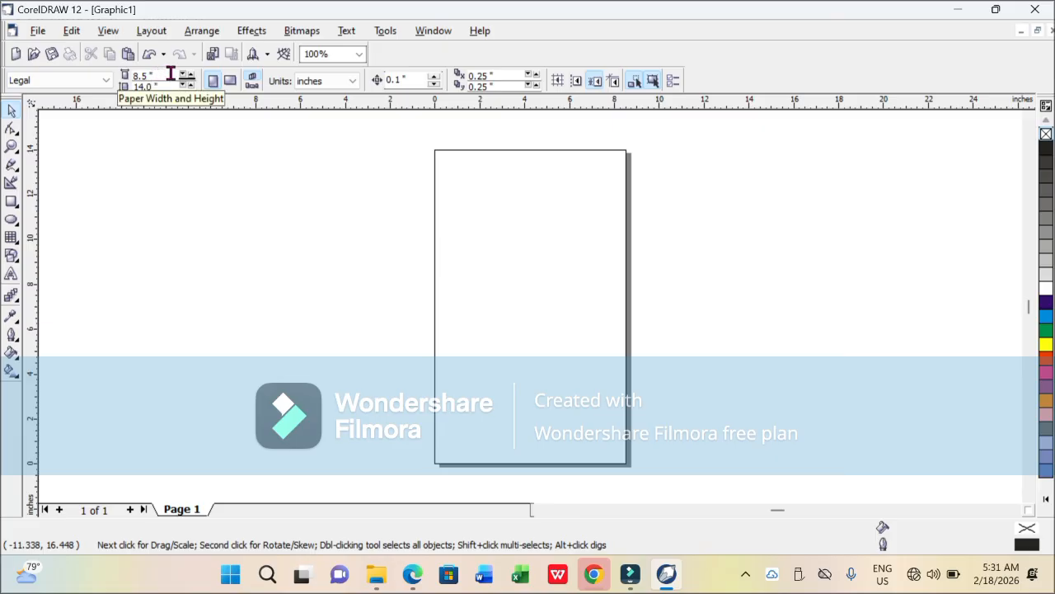
Examine the Legal page's paper width and height values against its horizontal and vertical edges
{"action": "left_click", "coordinate": [170, 73]}
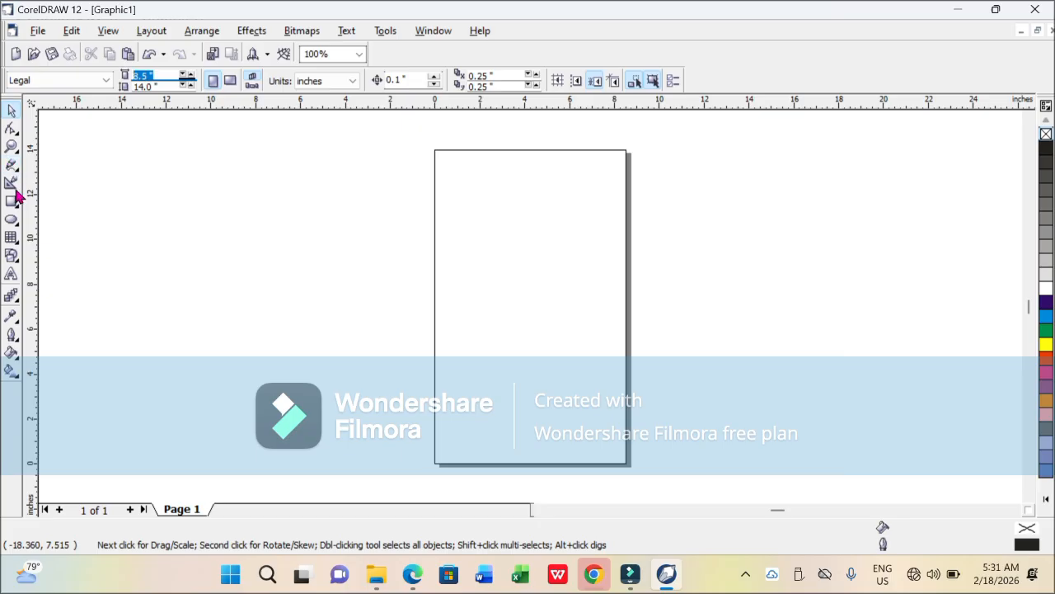
{"action": "left_click_drag", "start_coordinate": [396, 141], "coordinate": [780, 208]}
{"action": "left_click_drag", "start_coordinate": [399, 134], "coordinate": [792, 181]}
{"action": "left_click_drag", "start_coordinate": [401, 141], "coordinate": [455, 471]}
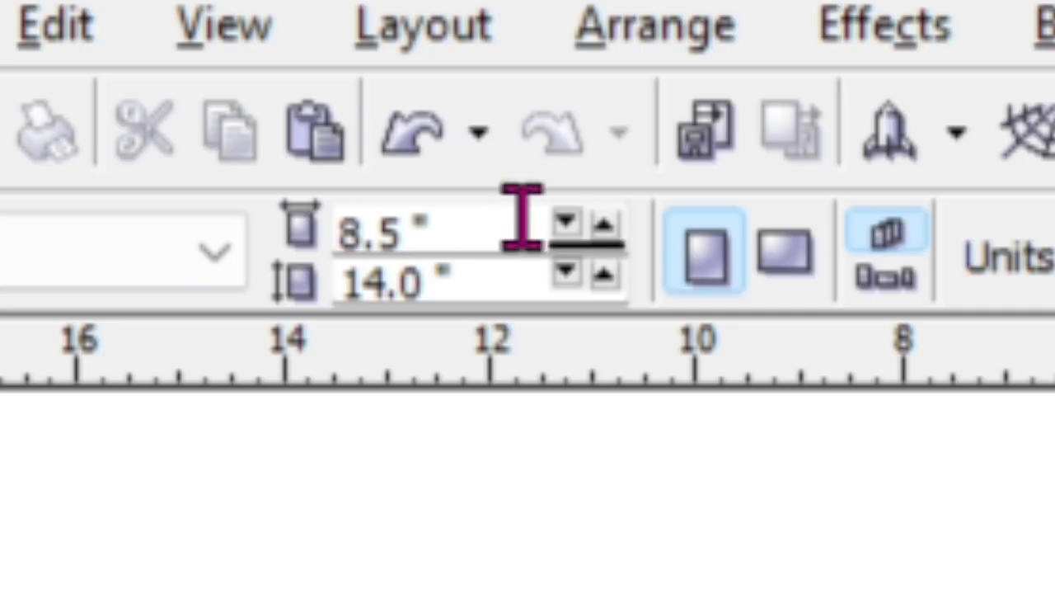
{"action": "left_click_drag", "start_coordinate": [174, 73], "coordinate": [107, 77]}
{"action": "left_click", "coordinate": [361, 401]}
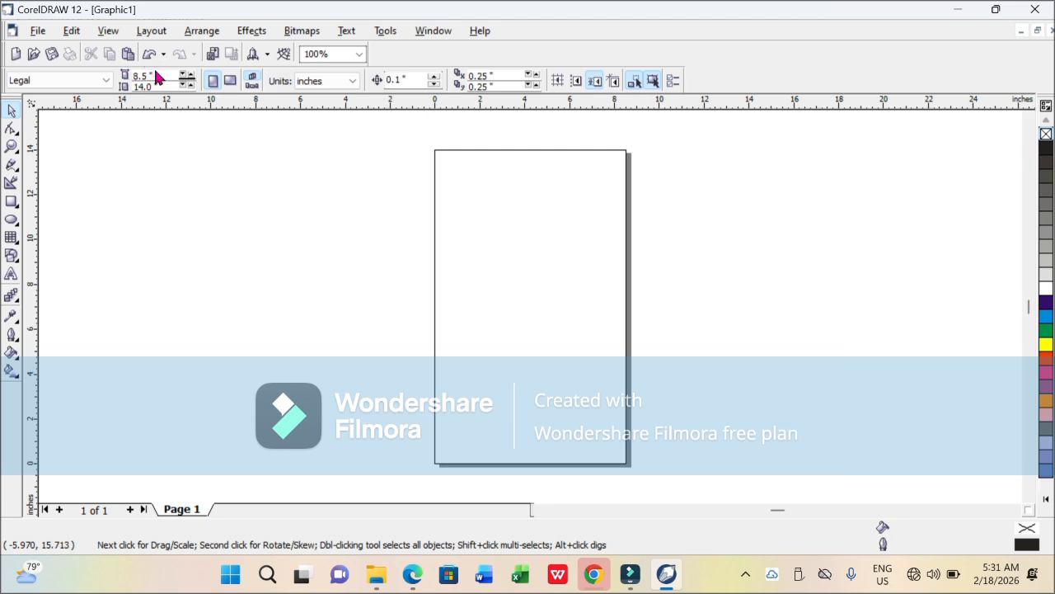
{"action": "left_click_drag", "start_coordinate": [401, 132], "coordinate": [780, 212]}
{"action": "left_click_drag", "start_coordinate": [391, 126], "coordinate": [495, 469]}
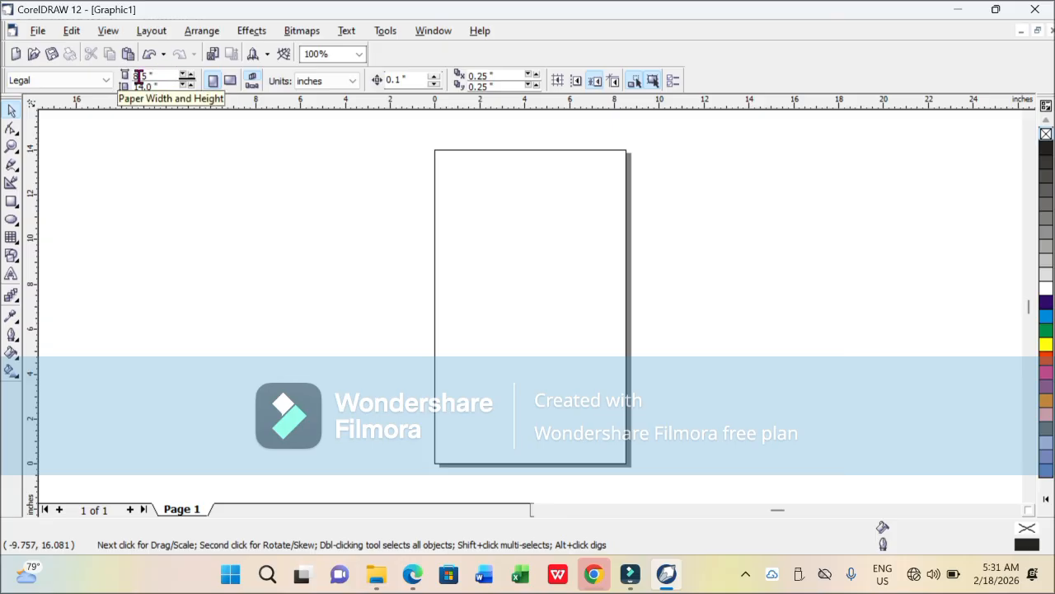
{"action": "left_click", "coordinate": [168, 86]}
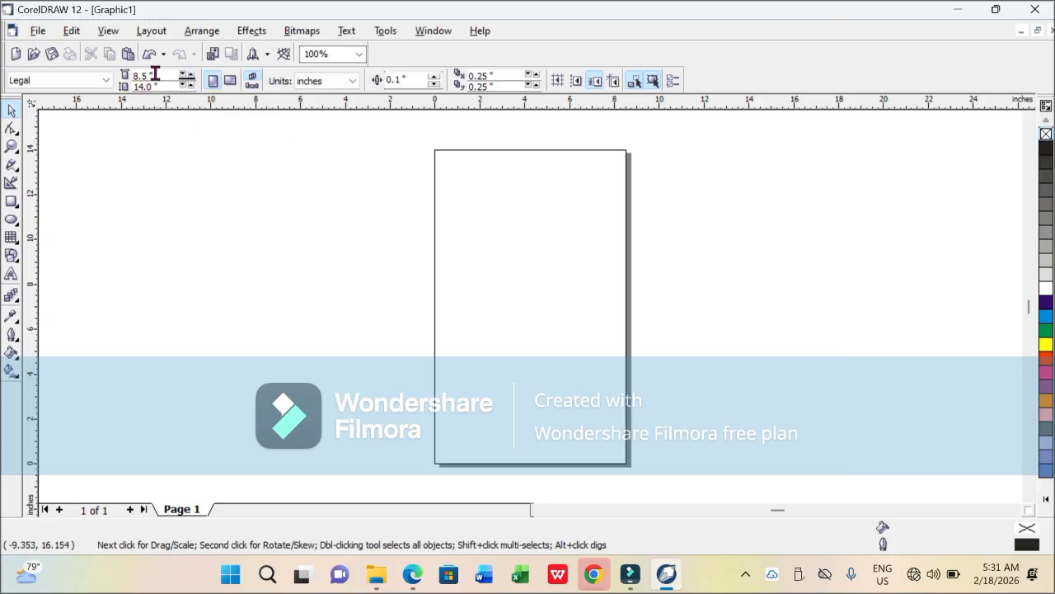
Set the Legal page's paper width to 4 inches and its height to 5 inches
{"action": "left_click_drag", "start_coordinate": [417, 146], "coordinate": [464, 472]}
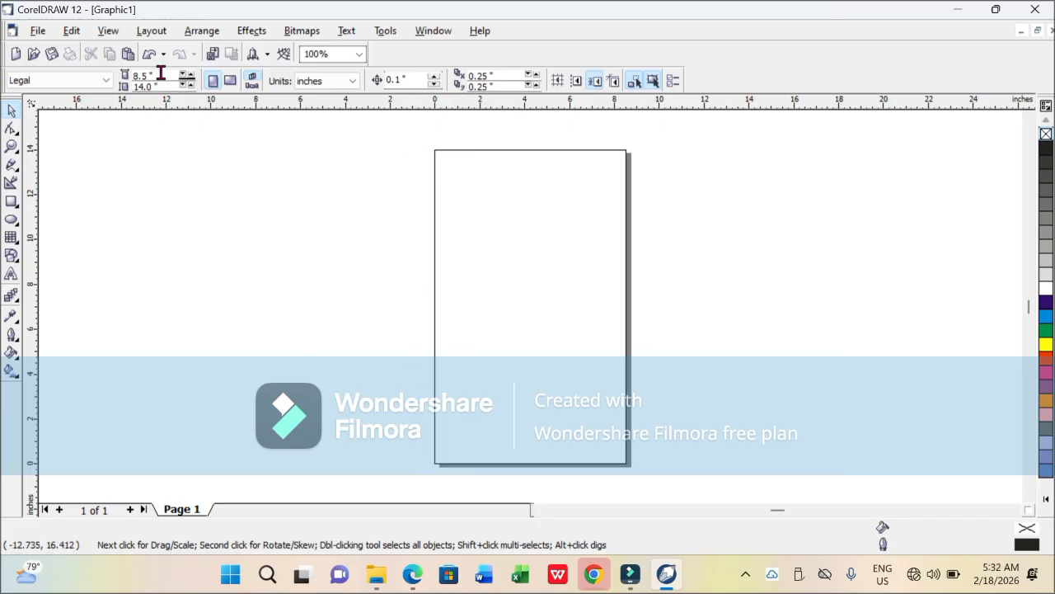
{"action": "left_click_drag", "start_coordinate": [170, 74], "coordinate": [122, 72]}
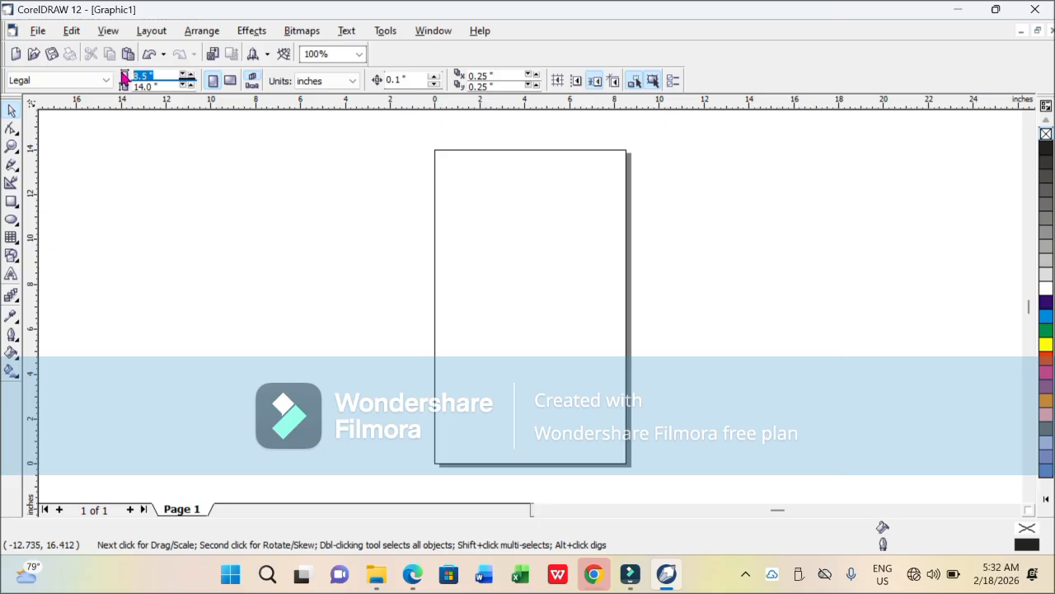
{"action": "type", "text": "4"}
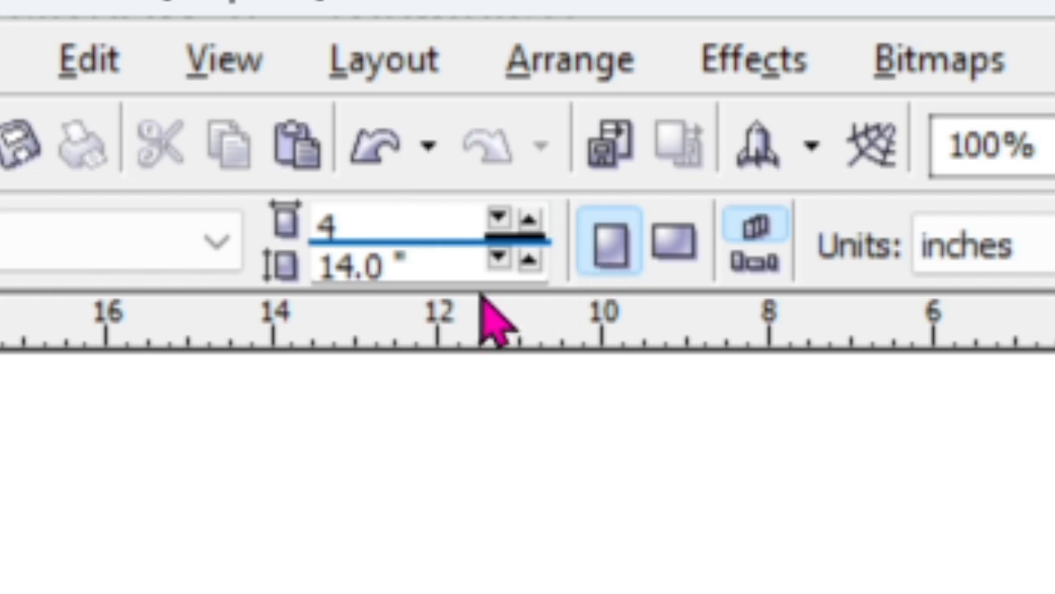
{"action": "key", "text": "Tab"}
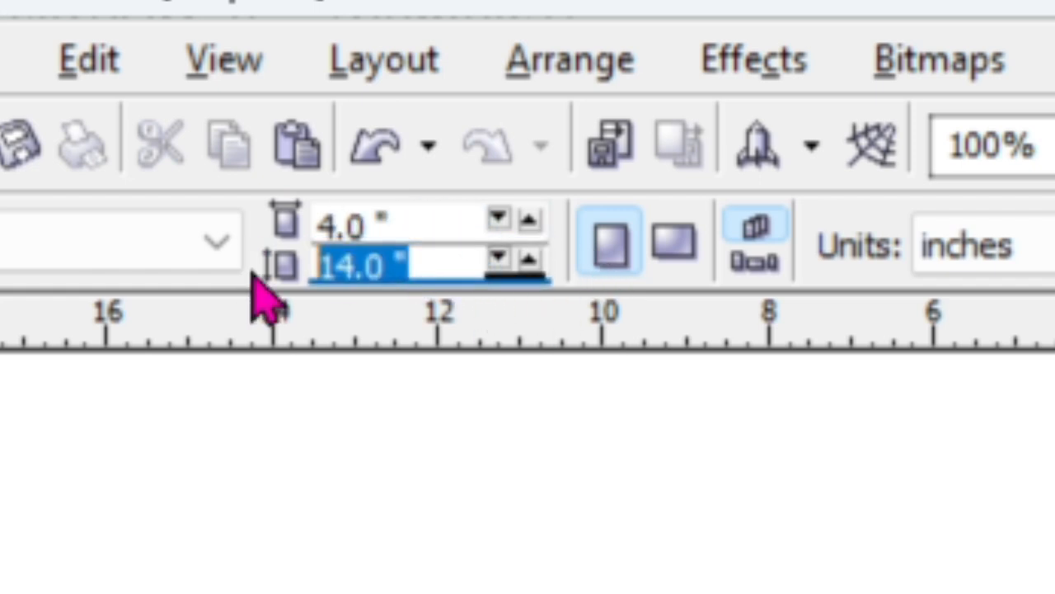
{"action": "type", "text": "5"}
{"action": "key", "text": "Return"}
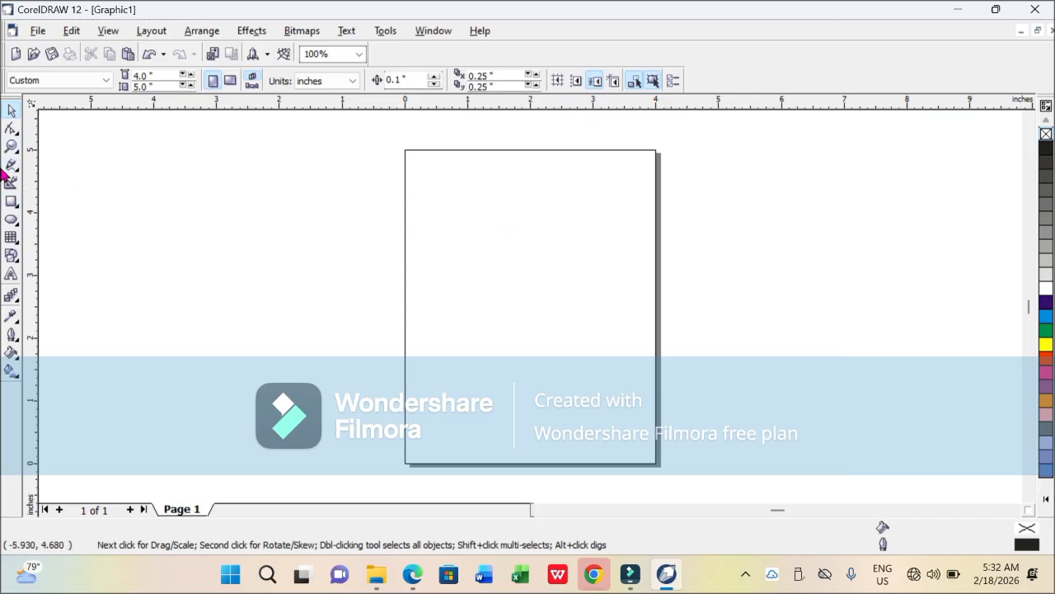
{"action": "left_click_drag", "start_coordinate": [382, 145], "coordinate": [713, 182]}
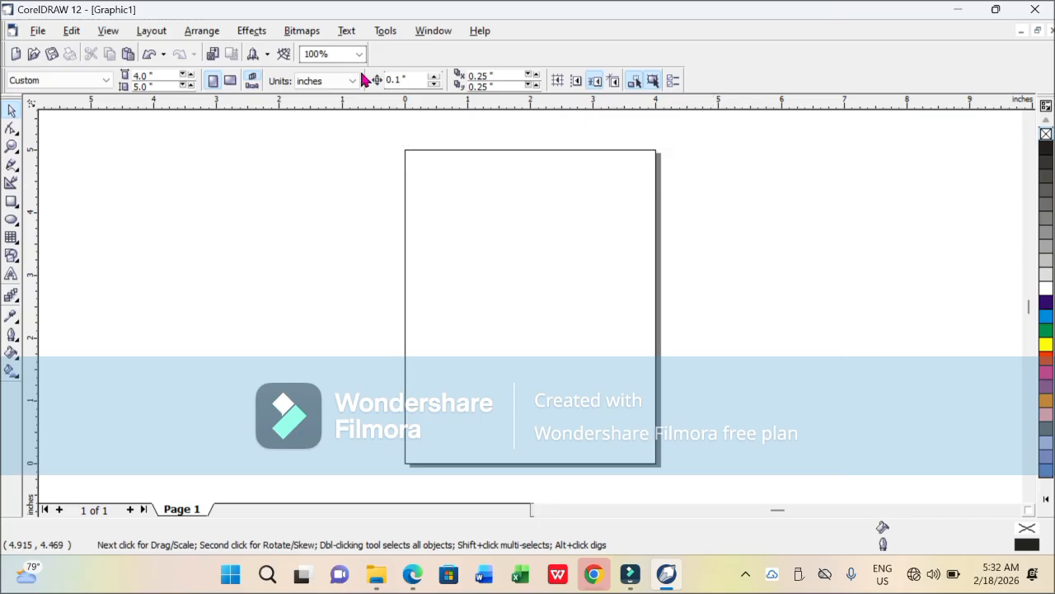
{"action": "left_click_drag", "start_coordinate": [384, 121], "coordinate": [434, 481]}
{"action": "left_click_drag", "start_coordinate": [365, 139], "coordinate": [505, 462]}
{"action": "left_click_drag", "start_coordinate": [370, 143], "coordinate": [804, 198]}
{"action": "left_click_drag", "start_coordinate": [392, 133], "coordinate": [434, 483]}
{"action": "left_click_drag", "start_coordinate": [384, 130], "coordinate": [743, 217]}
Set the custom page's paper width to 8 inches
{"action": "left_click", "coordinate": [172, 75]}
{"action": "type", "text": "8"}
{"action": "key", "text": "Return"}
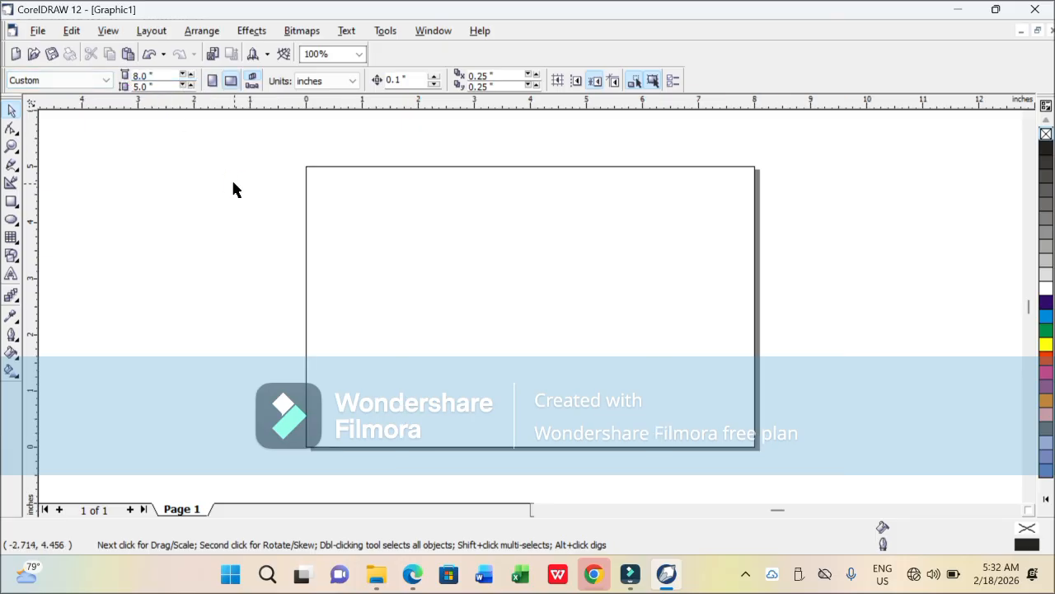
{"action": "left_click_drag", "start_coordinate": [233, 144], "coordinate": [831, 237]}
{"action": "left_click_drag", "start_coordinate": [276, 141], "coordinate": [343, 460]}
{"action": "left_click", "coordinate": [71, 82]}
{"action": "left_click", "coordinate": [256, 161]}
{"action": "left_click_drag", "start_coordinate": [285, 171], "coordinate": [638, 346]}
{"action": "left_click", "coordinate": [83, 80]}
{"action": "left_click", "coordinate": [82, 79]}
Magnify areas around the page with the Zoom tool, then fit the whole page in view
{"action": "left_click", "coordinate": [11, 128]}
{"action": "left_click", "coordinate": [17, 137]}
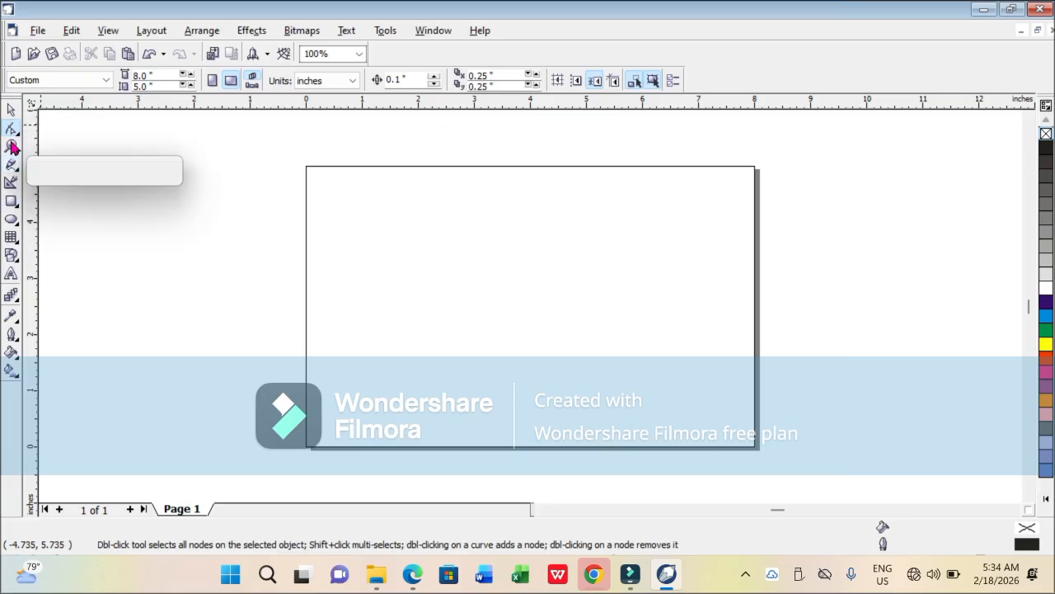
{"action": "mouse_move", "coordinate": [20, 149]}
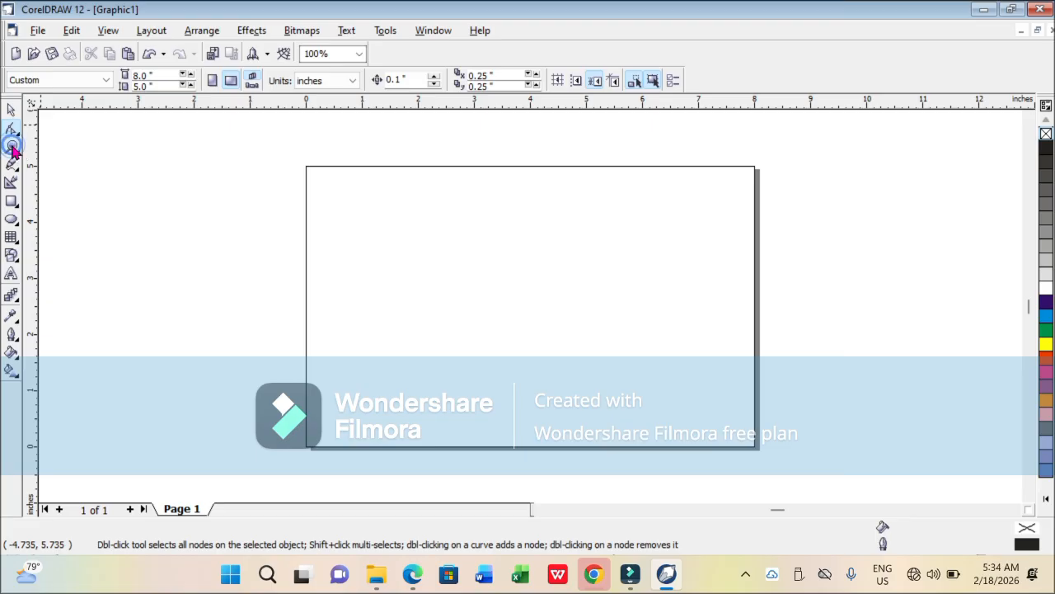
{"action": "left_click", "coordinate": [11, 147]}
{"action": "left_click_drag", "start_coordinate": [283, 160], "coordinate": [791, 477]}
{"action": "left_click_drag", "start_coordinate": [140, 173], "coordinate": [498, 396]}
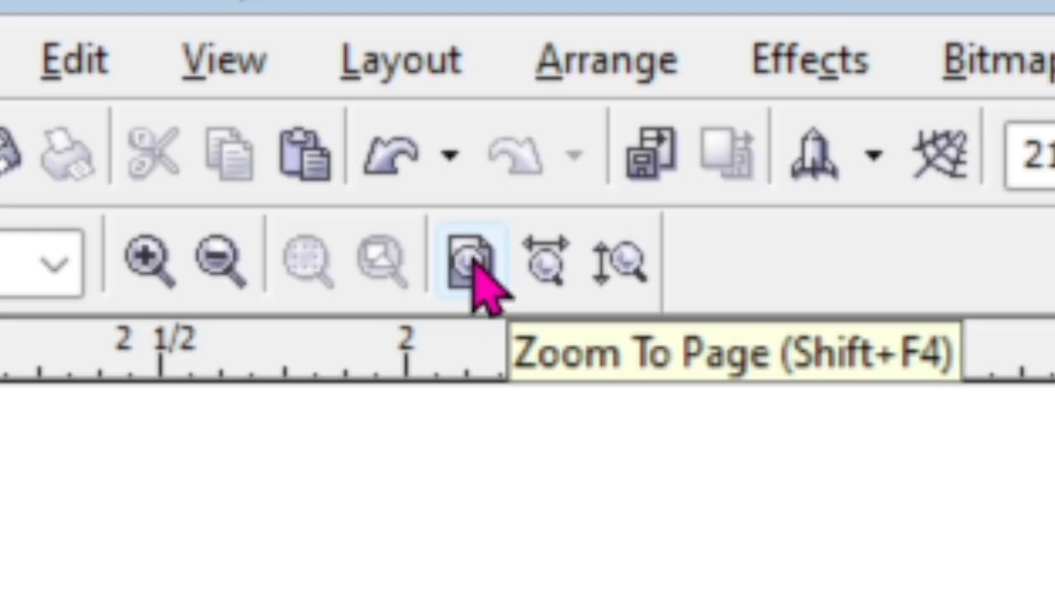
{"action": "left_click", "coordinate": [471, 263]}
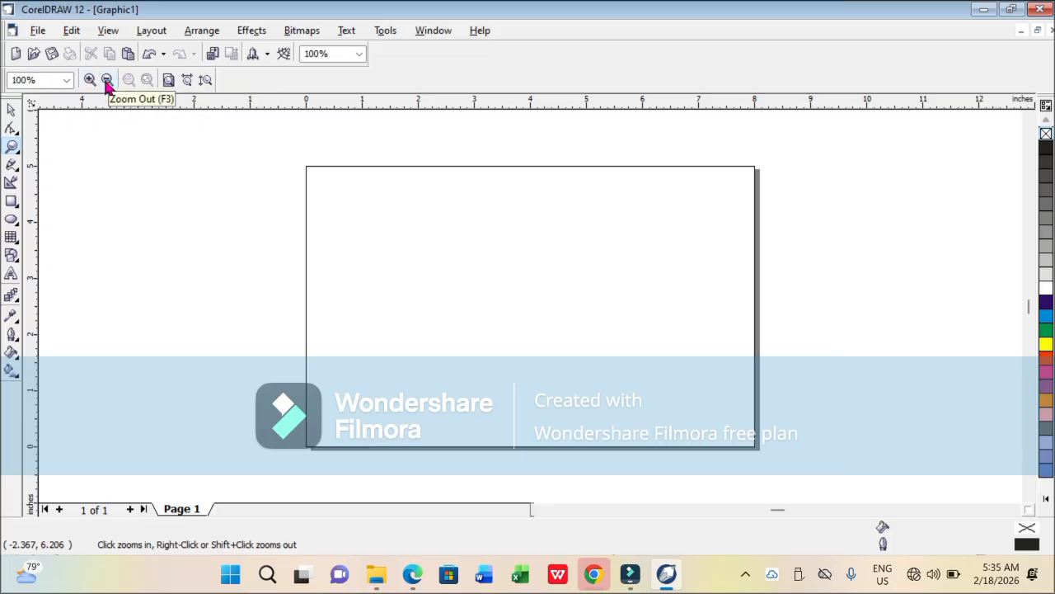
Demonstrate zooming out to 50% and in to 200%, finishing with the whole page in view and the Pick tool active
{"action": "left_click", "coordinate": [106, 80]}
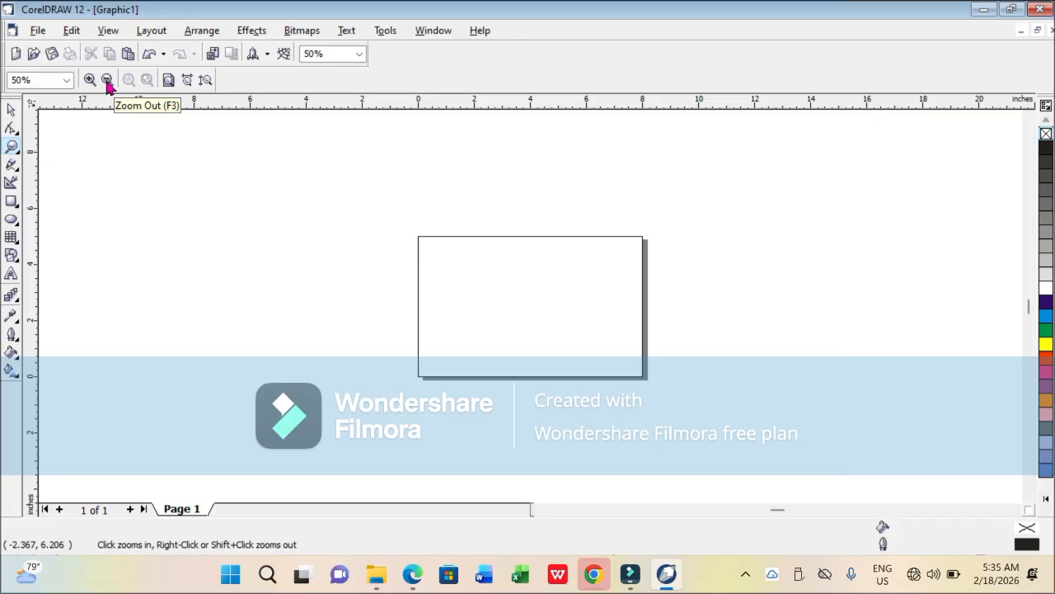
{"action": "left_click", "coordinate": [89, 80]}
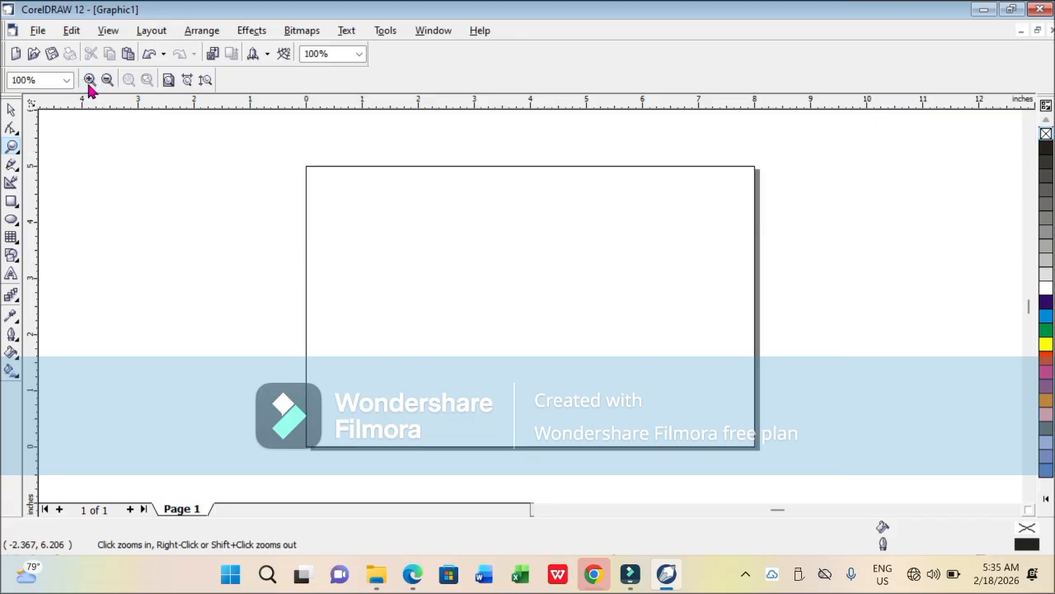
{"action": "left_click", "coordinate": [88, 80]}
{"action": "left_click", "coordinate": [112, 83]}
{"action": "left_click", "coordinate": [359, 232]}
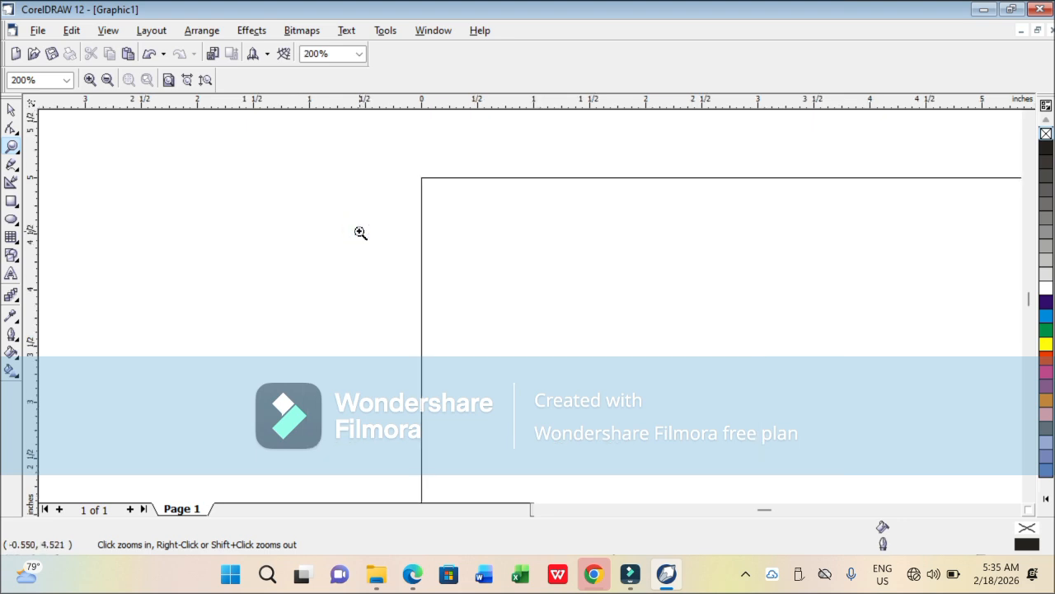
{"action": "left_click", "coordinate": [107, 80]}
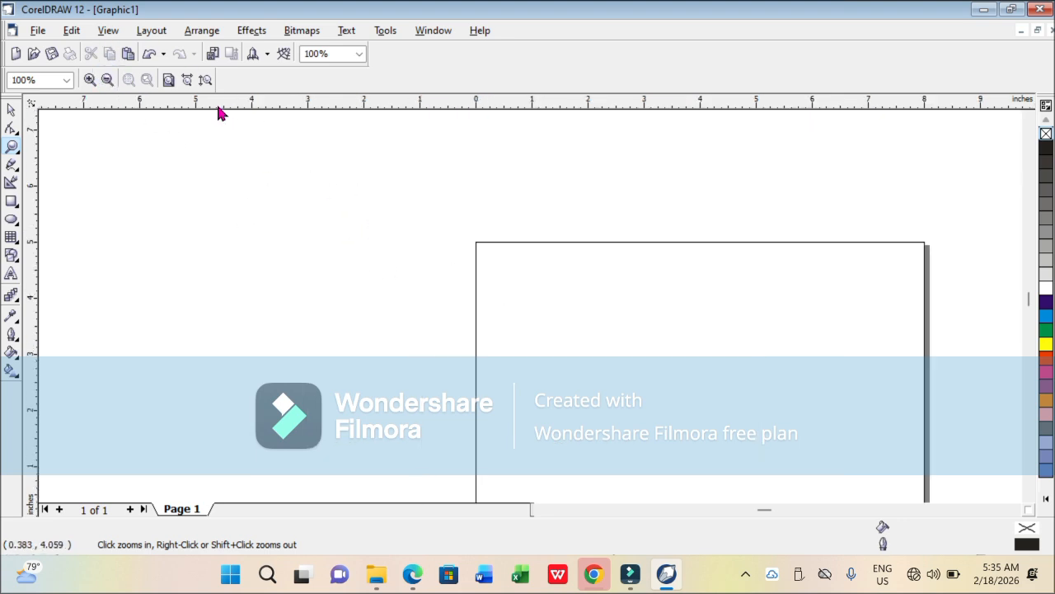
{"action": "left_click", "coordinate": [168, 80]}
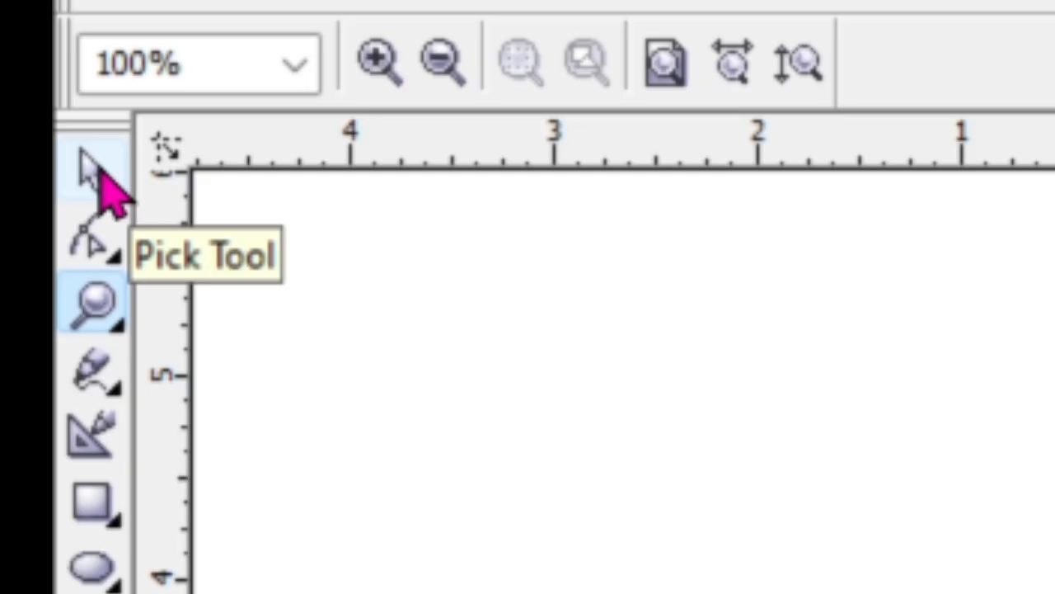
{"action": "left_click", "coordinate": [99, 165]}
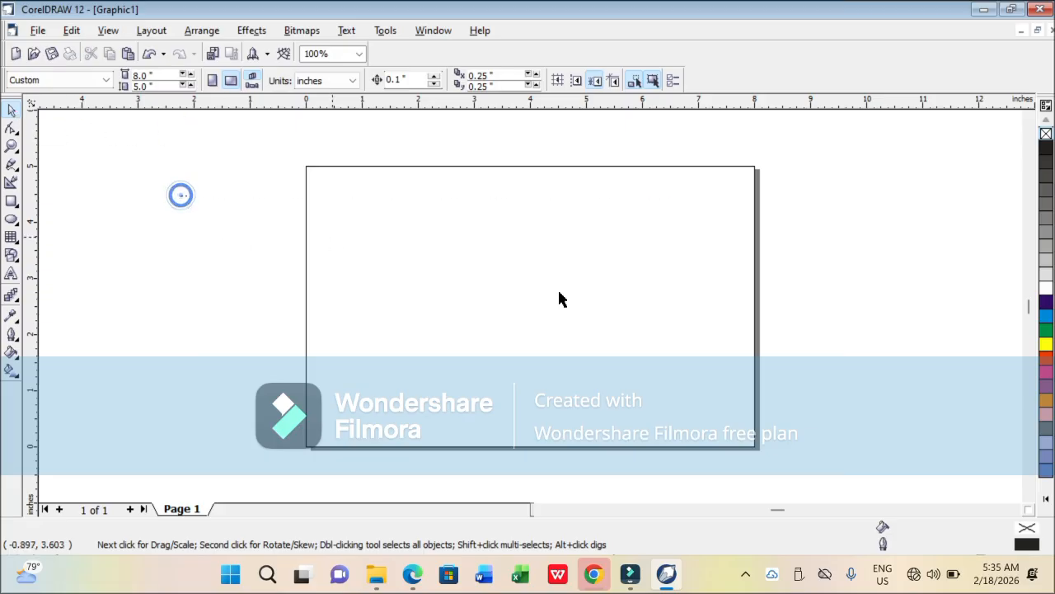
Draw a straight horizontal line about 1.6 inches long with the Freehand tool, outside the page near its upper-left corner
{"action": "left_click", "coordinate": [12, 165]}
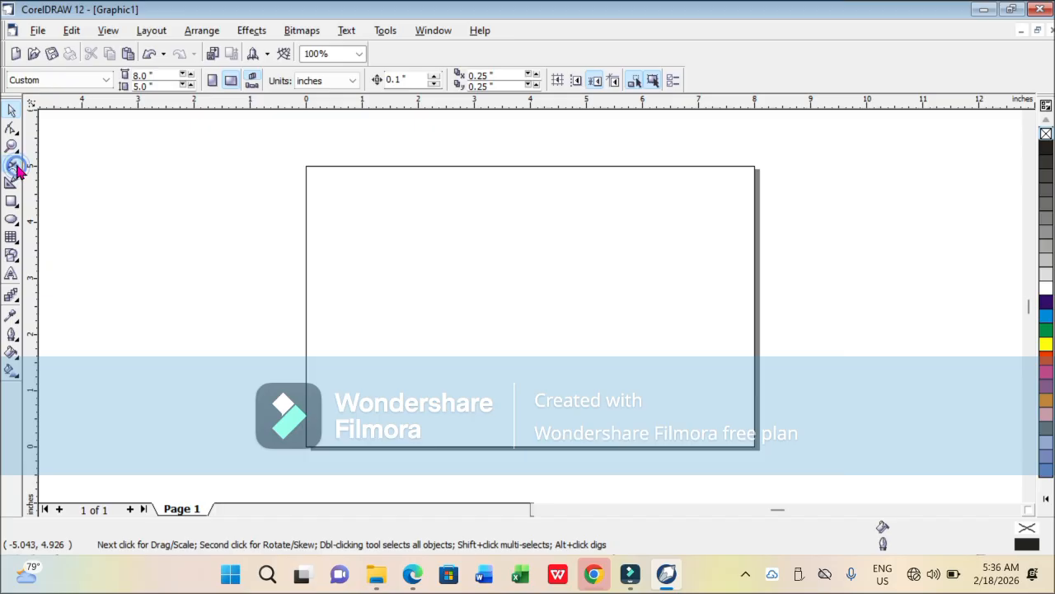
{"action": "left_click", "coordinate": [156, 180]}
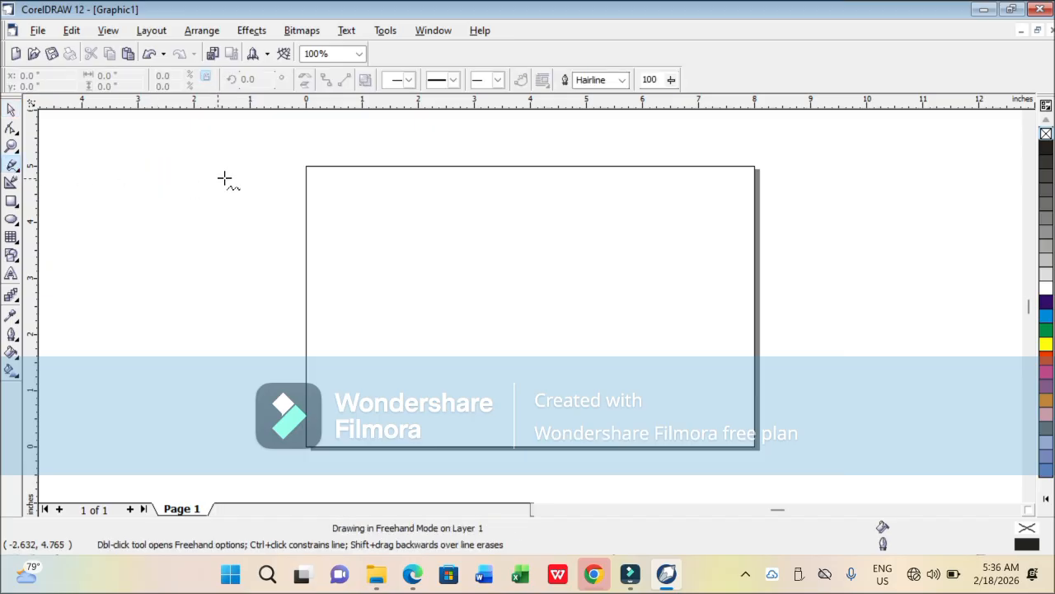
{"action": "left_click", "coordinate": [246, 180]}
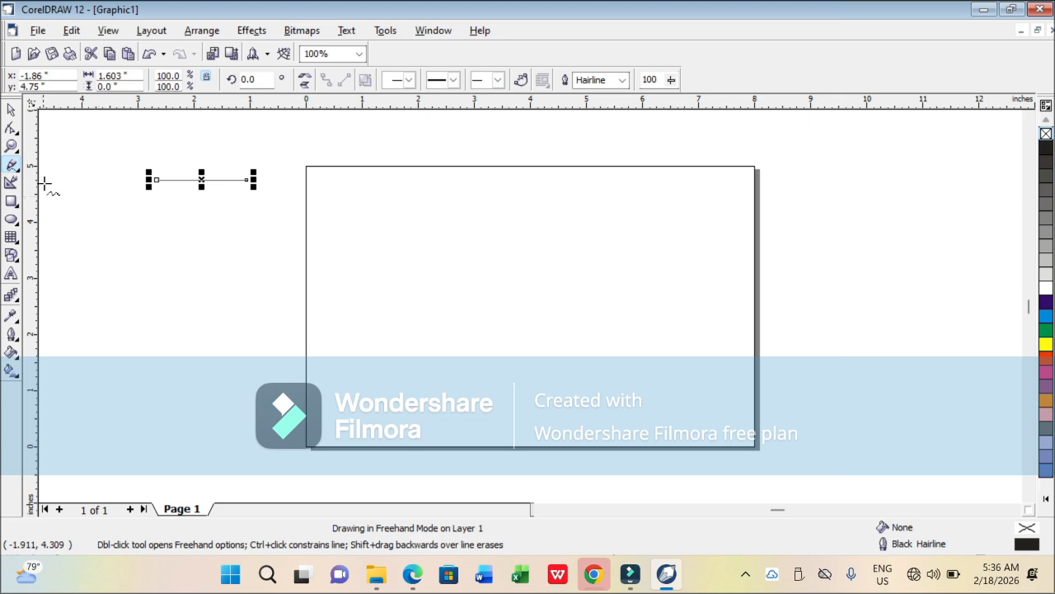
Delete the horizontal freehand line beside the page
{"action": "left_click", "coordinate": [11, 111]}
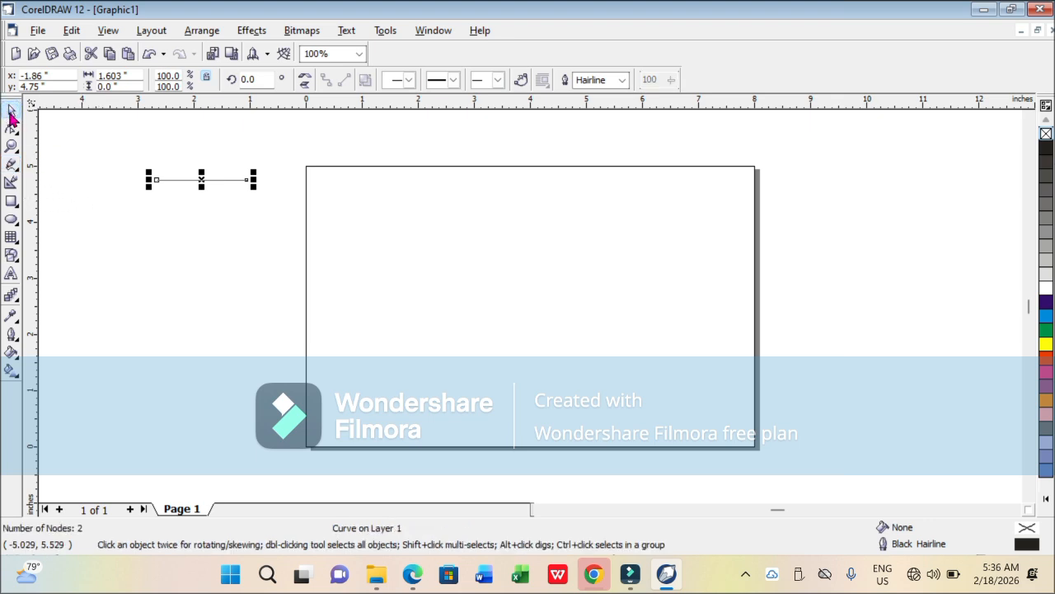
{"action": "right_click", "coordinate": [202, 180]}
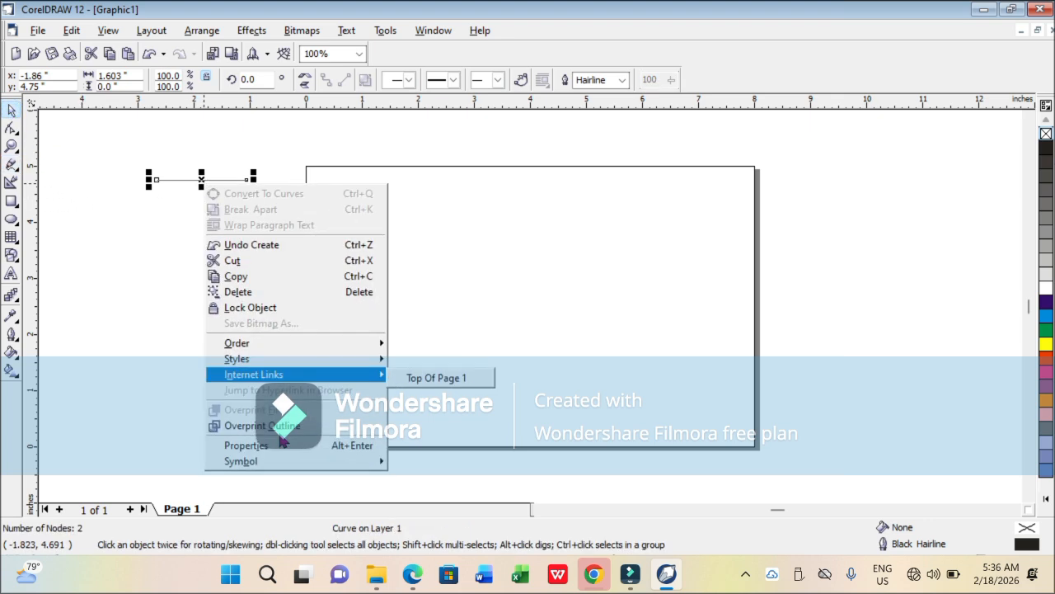
{"action": "left_click", "coordinate": [285, 292]}
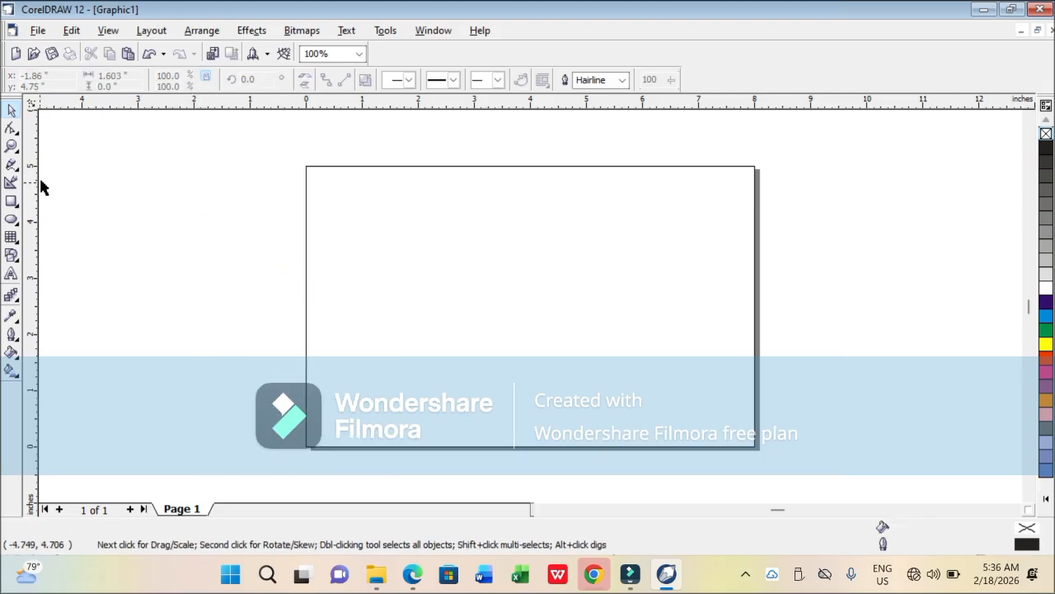
Draw a closed, irregular four-sided shape with the Bezier tool, outside the page near its upper-left corner
{"action": "left_click", "coordinate": [18, 171]}
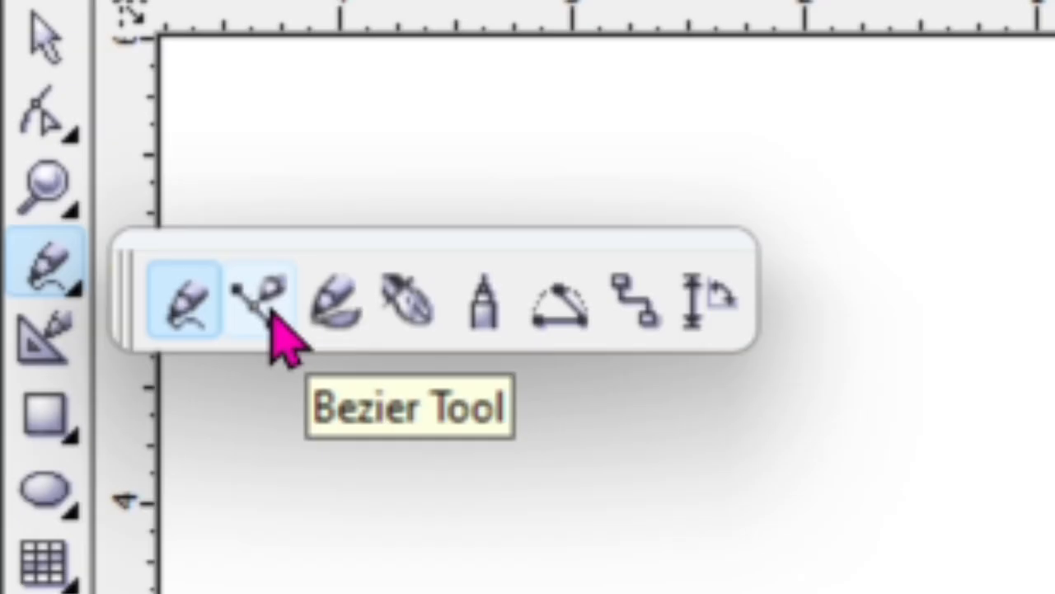
{"action": "left_click", "coordinate": [275, 325]}
{"action": "left_click", "coordinate": [145, 174]}
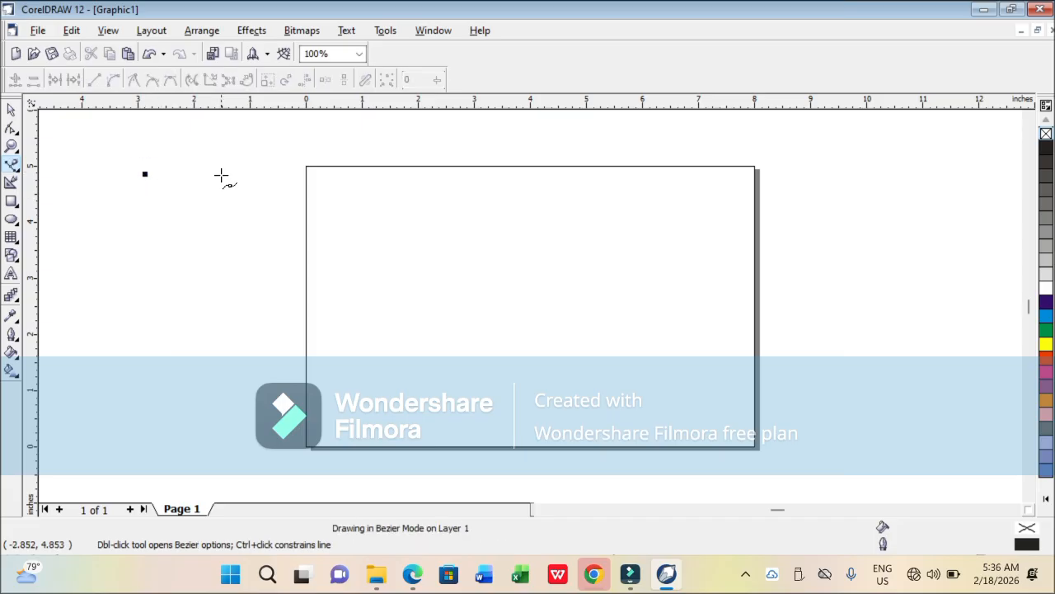
{"action": "left_click", "coordinate": [220, 228]}
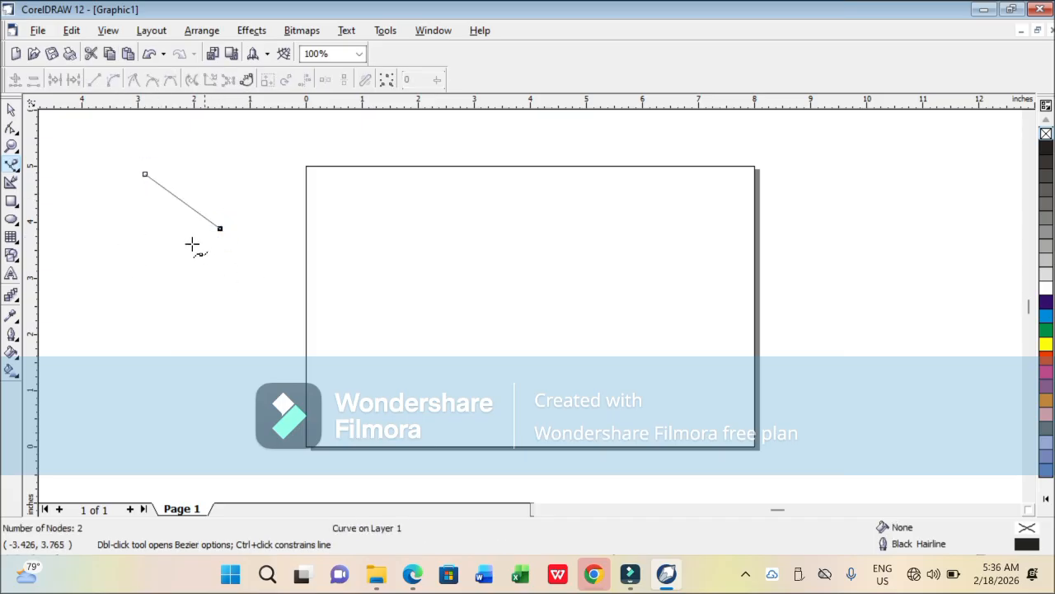
{"action": "left_click", "coordinate": [220, 228]}
{"action": "left_click", "coordinate": [256, 165]}
{"action": "left_click", "coordinate": [189, 150]}
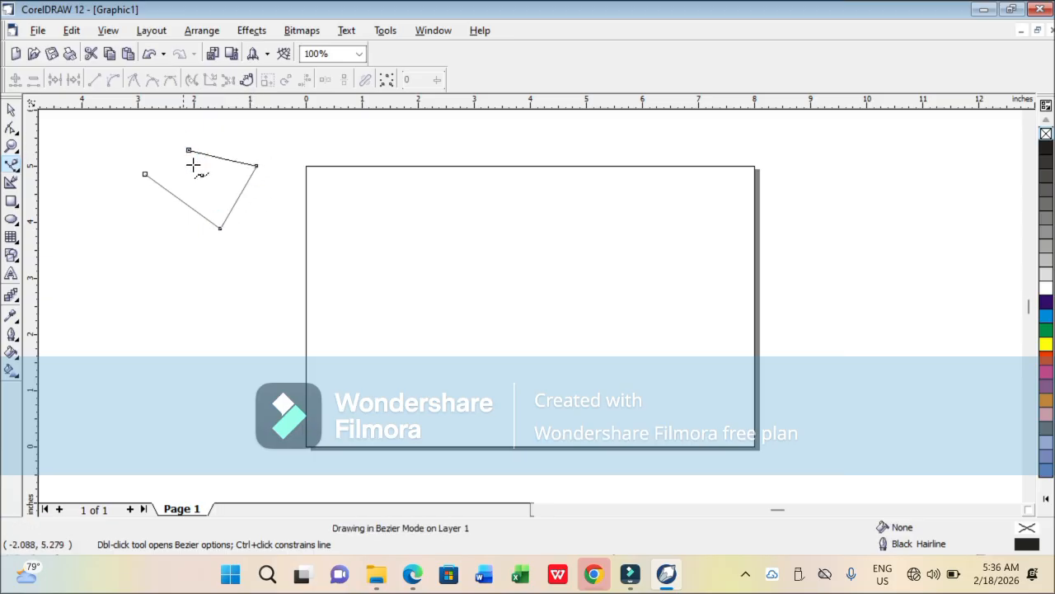
{"action": "left_click", "coordinate": [145, 174]}
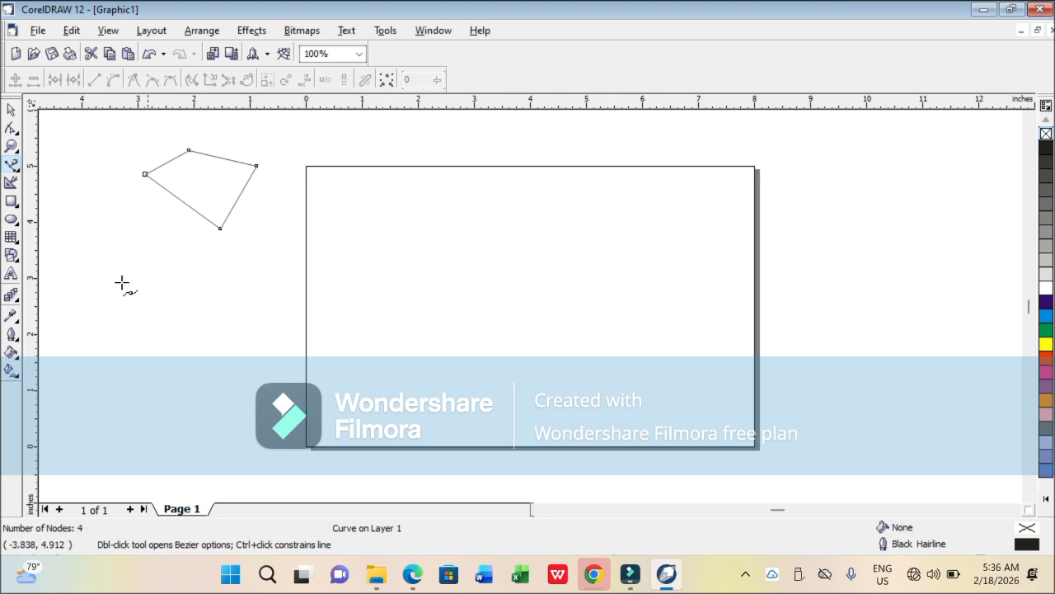
Paint four freehand Artistic Media strokes 1.0 inch wide: two curvy ones across the page and two crossing ones beyond its right edge
{"action": "left_click", "coordinate": [18, 169]}
{"action": "left_click", "coordinate": [80, 174]}
{"action": "mouse_move", "coordinate": [185, 280]}
{"action": "left_mouse_down"}
{"action": "mouse_move", "coordinate": [307, 298]}
{"action": "mouse_move", "coordinate": [439, 399]}
{"action": "mouse_move", "coordinate": [577, 371]}
{"action": "left_mouse_up"}
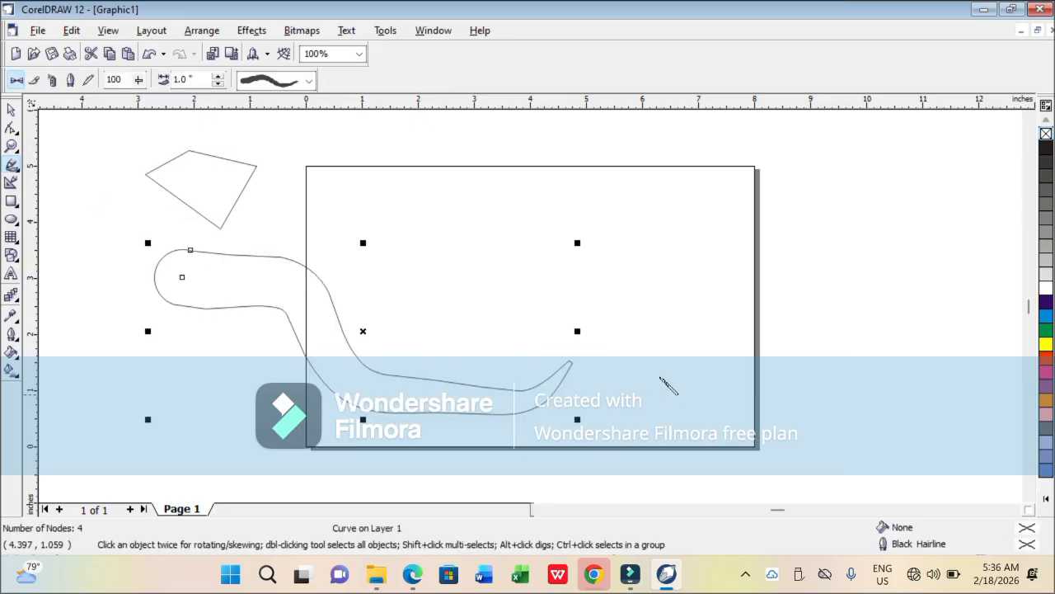
{"action": "mouse_move", "coordinate": [439, 209]}
{"action": "left_mouse_down"}
{"action": "mouse_move", "coordinate": [563, 200]}
{"action": "mouse_move", "coordinate": [535, 259]}
{"action": "mouse_move", "coordinate": [396, 229]}
{"action": "mouse_move", "coordinate": [399, 170]}
{"action": "mouse_move", "coordinate": [546, 167]}
{"action": "mouse_move", "coordinate": [646, 199]}
{"action": "mouse_move", "coordinate": [521, 268]}
{"action": "mouse_move", "coordinate": [425, 272]}
{"action": "mouse_move", "coordinate": [437, 356]}
{"action": "mouse_move", "coordinate": [640, 379]}
{"action": "mouse_move", "coordinate": [755, 336]}
{"action": "mouse_move", "coordinate": [671, 290]}
{"action": "mouse_move", "coordinate": [573, 319]}
{"action": "mouse_move", "coordinate": [511, 317]}
{"action": "left_mouse_up"}
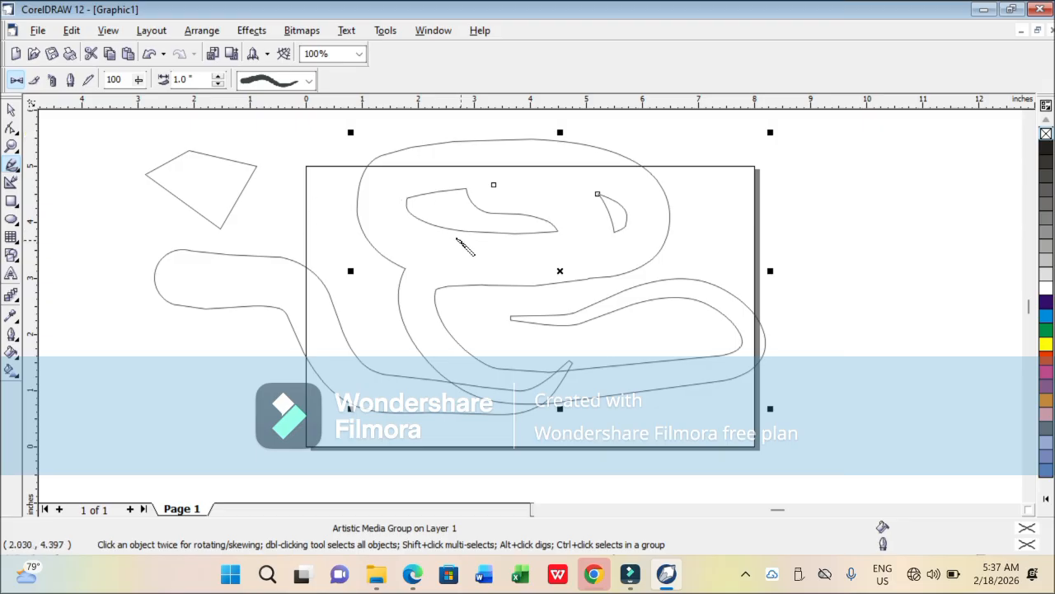
{"action": "mouse_move", "coordinate": [911, 254]}
{"action": "left_mouse_down"}
{"action": "mouse_move", "coordinate": [778, 237]}
{"action": "mouse_move", "coordinate": [798, 262]}
{"action": "mouse_move", "coordinate": [857, 289]}
{"action": "left_mouse_up"}
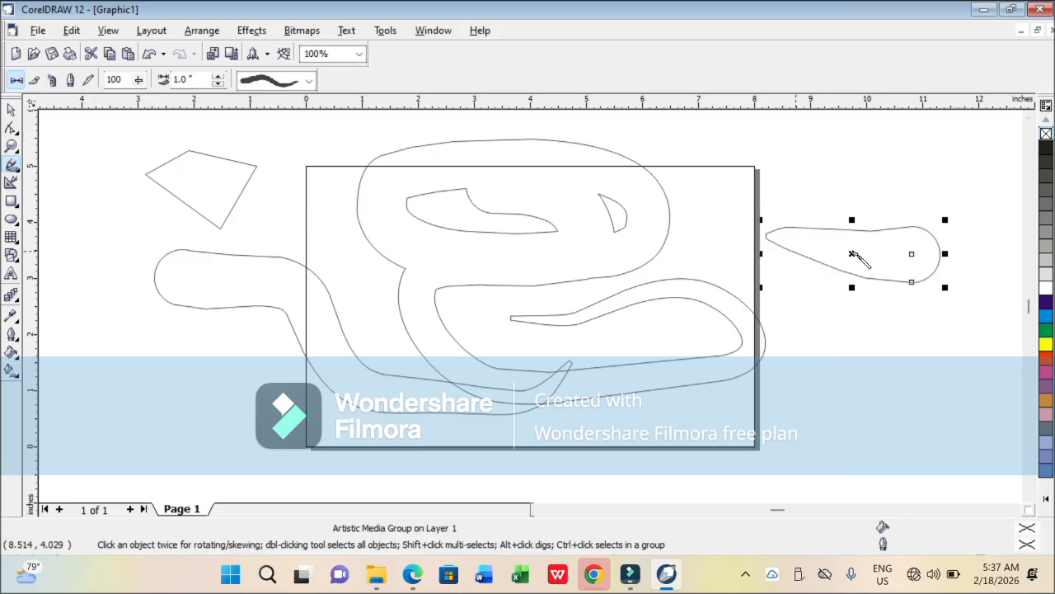
{"action": "mouse_move", "coordinate": [770, 190]}
{"action": "left_mouse_down"}
{"action": "mouse_move", "coordinate": [791, 178]}
{"action": "mouse_move", "coordinate": [808, 328]}
{"action": "left_mouse_up"}
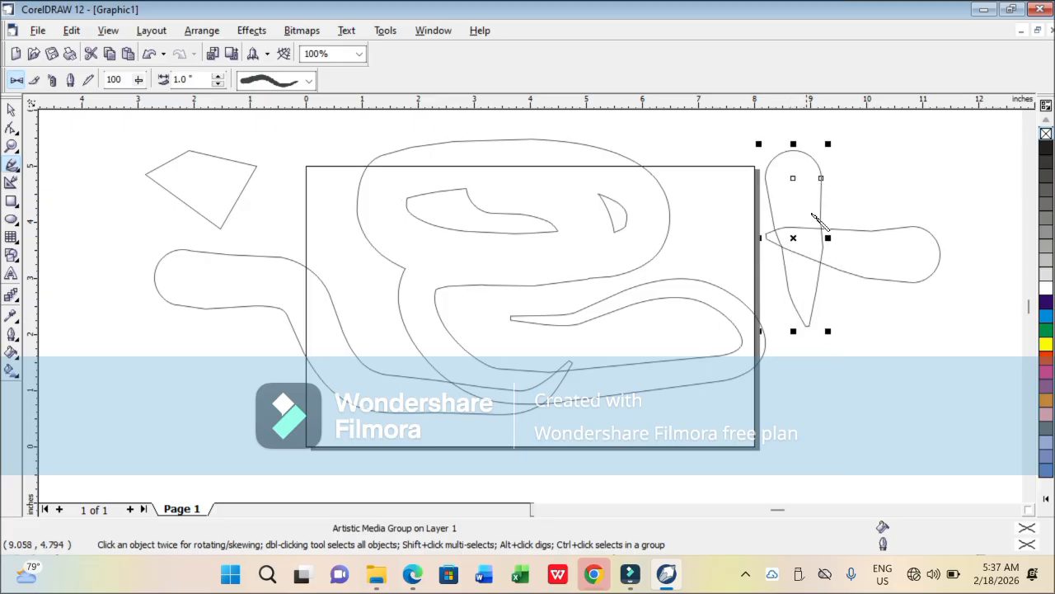
Delete the vertical Artistic Media stroke beyond the page's right edge
{"action": "left_click", "coordinate": [10, 114]}
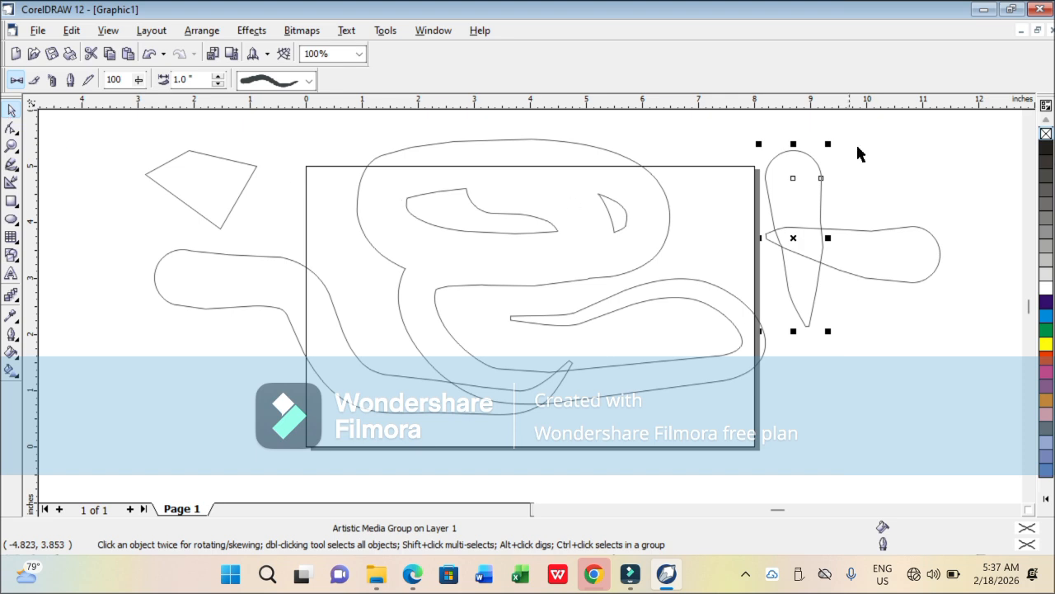
{"action": "right_click", "coordinate": [800, 192]}
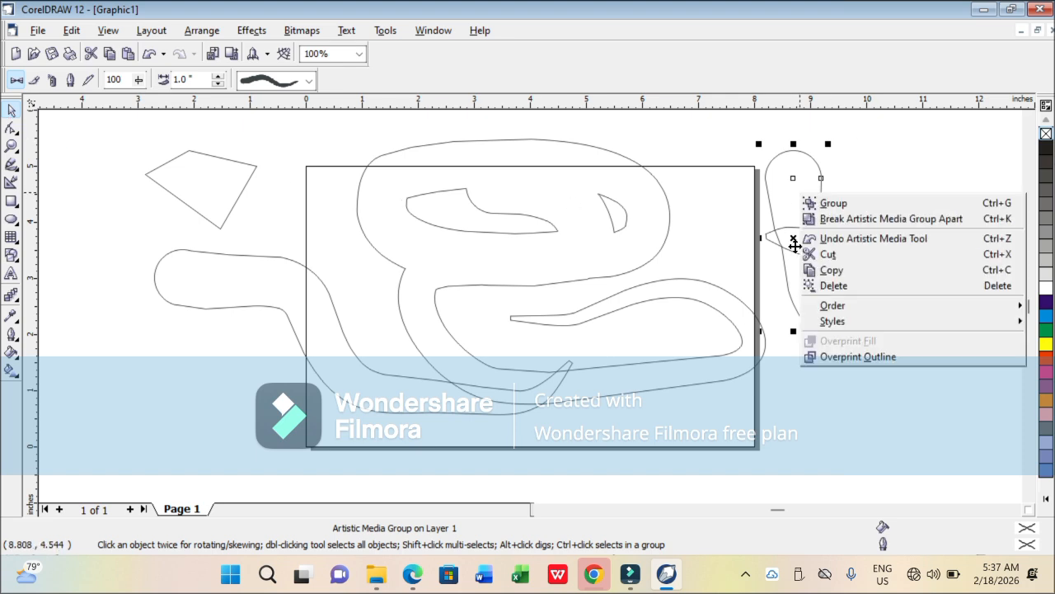
{"action": "left_click", "coordinate": [876, 285]}
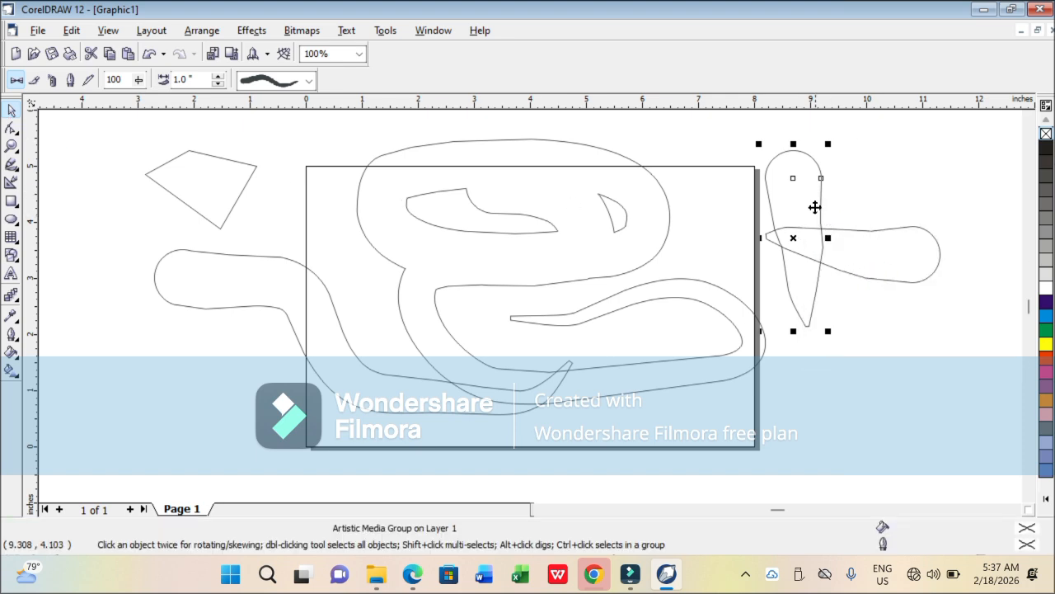
{"action": "right_click", "coordinate": [814, 207]}
{"action": "left_click", "coordinate": [881, 294]}
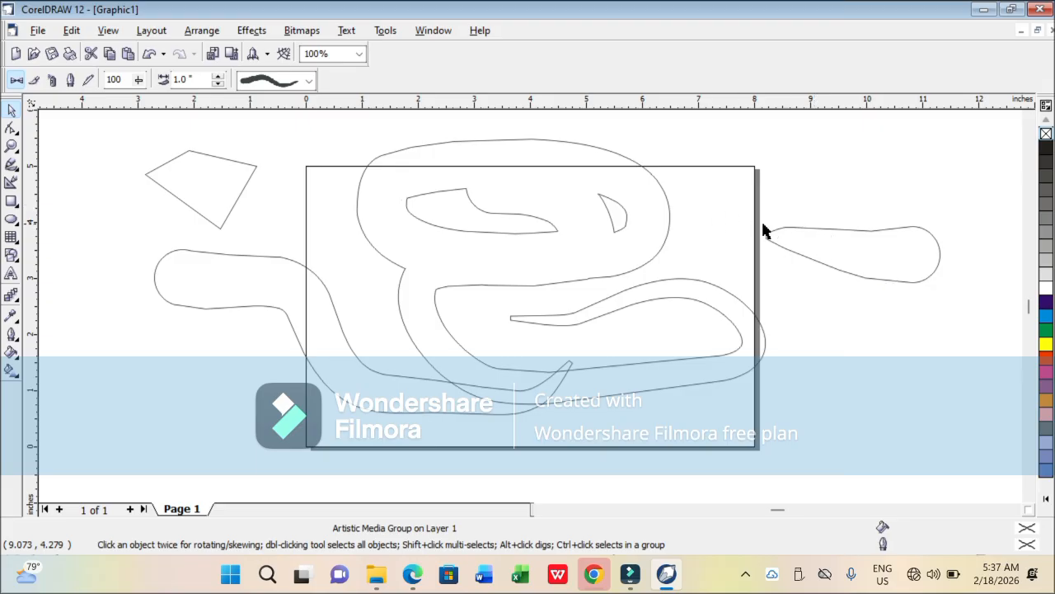
Delete the control curve inside the horizontal Artistic Media stroke beyond the page's right edge
{"action": "left_click", "coordinate": [827, 248]}
{"action": "right_click", "coordinate": [827, 244]}
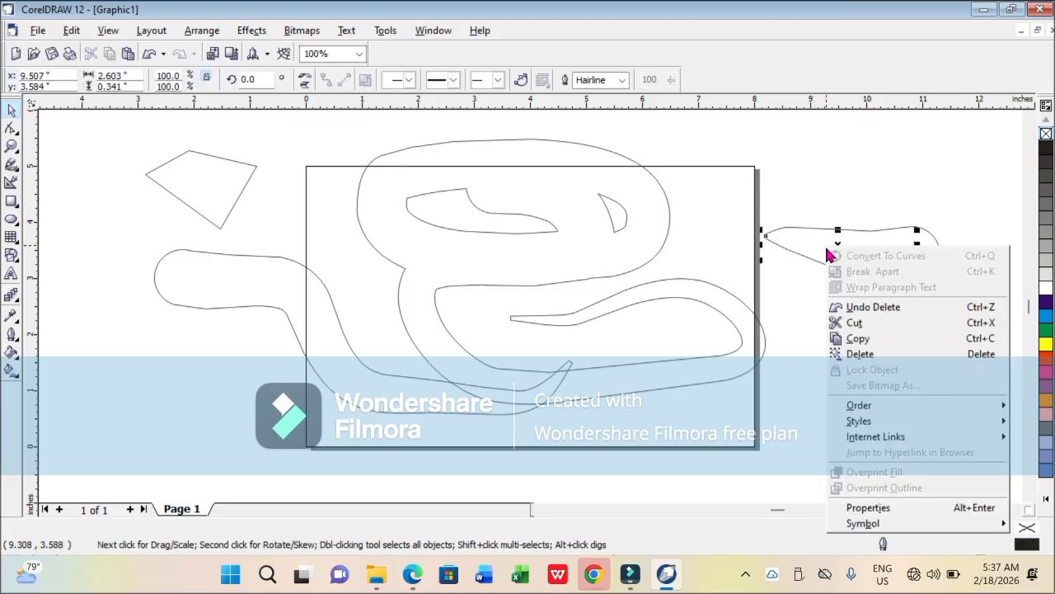
{"action": "left_click", "coordinate": [898, 353]}
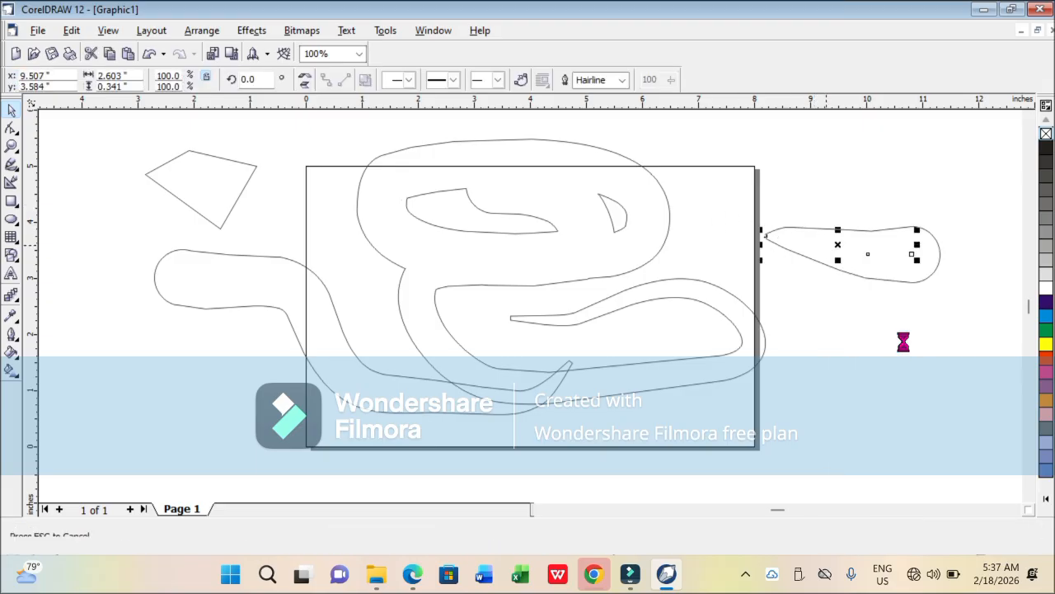
Delete the two curvy Artistic Media strokes that run across the page
{"action": "right_click", "coordinate": [542, 217]}
{"action": "left_click", "coordinate": [629, 306]}
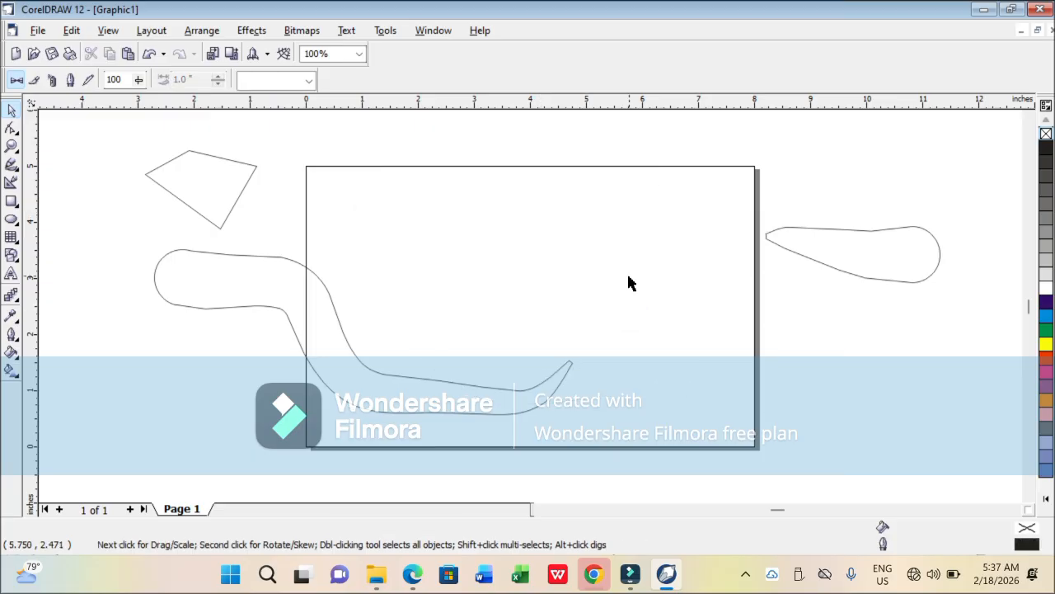
{"action": "left_click", "coordinate": [255, 309]}
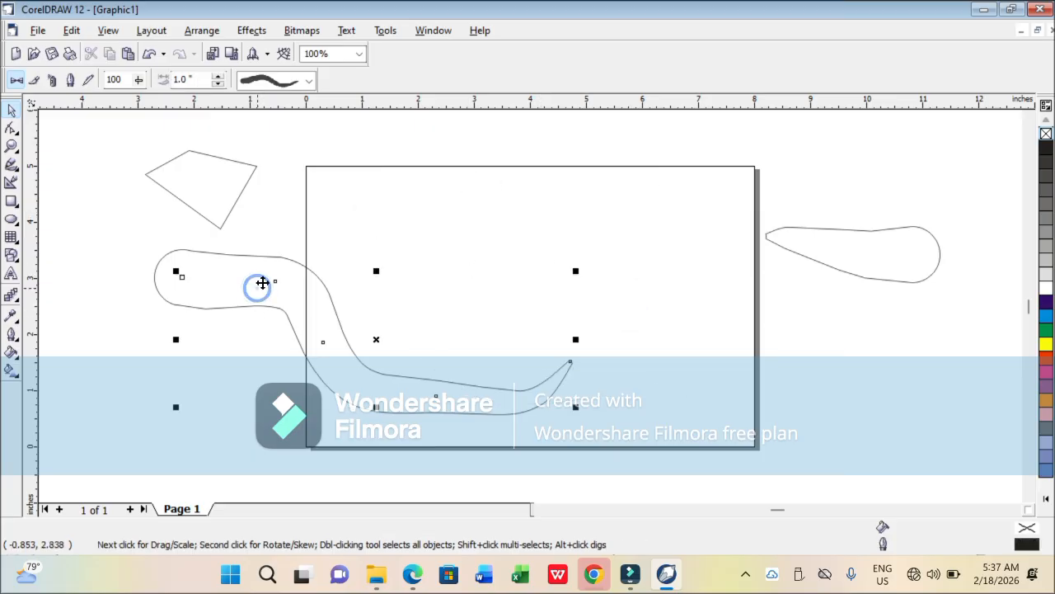
{"action": "right_click", "coordinate": [262, 269]}
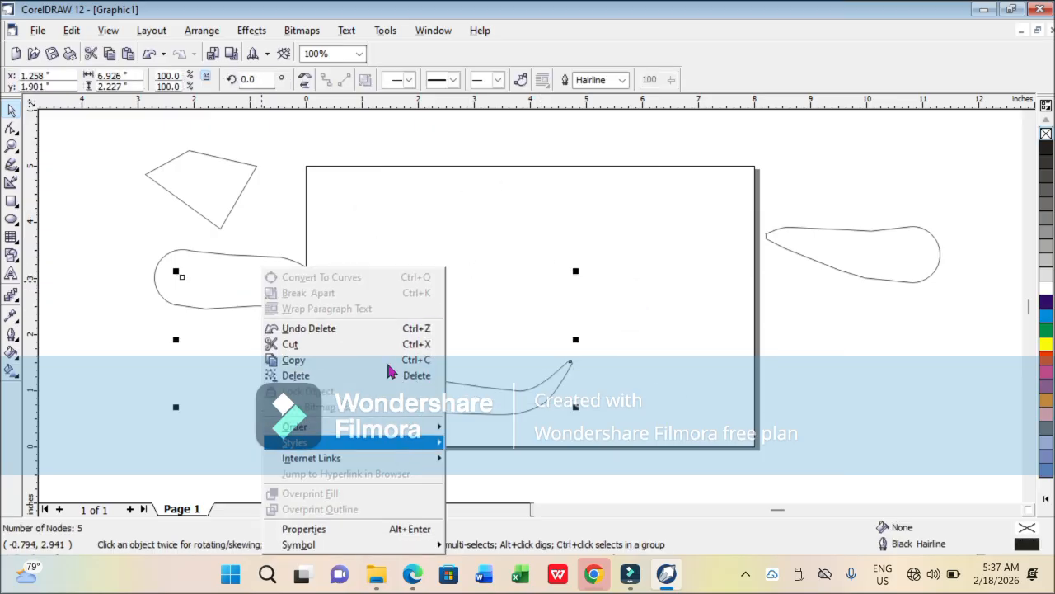
{"action": "left_click", "coordinate": [389, 372]}
Delete the four-sided shape beside the page's upper-left corner and the horizontal stroke outline beyond its right edge
{"action": "left_click", "coordinate": [203, 182]}
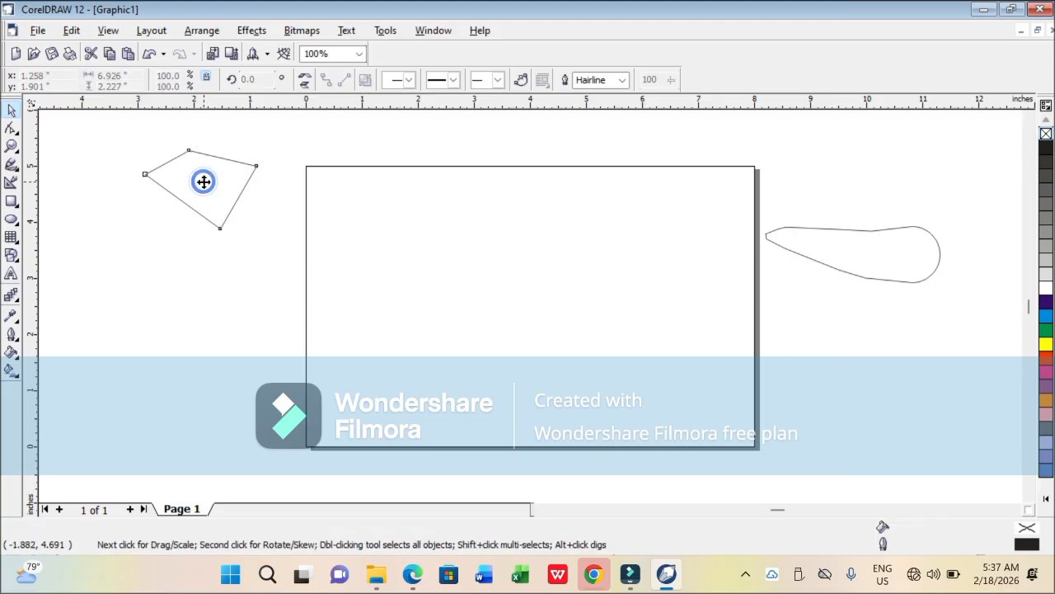
{"action": "right_click", "coordinate": [202, 182]}
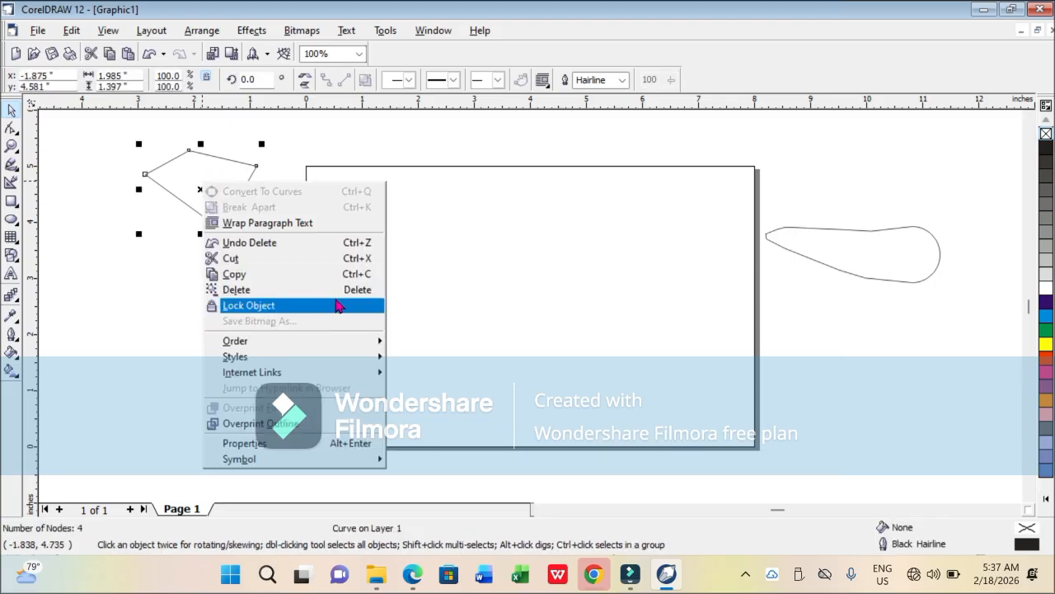
{"action": "left_click", "coordinate": [335, 289]}
{"action": "left_click", "coordinate": [922, 229]}
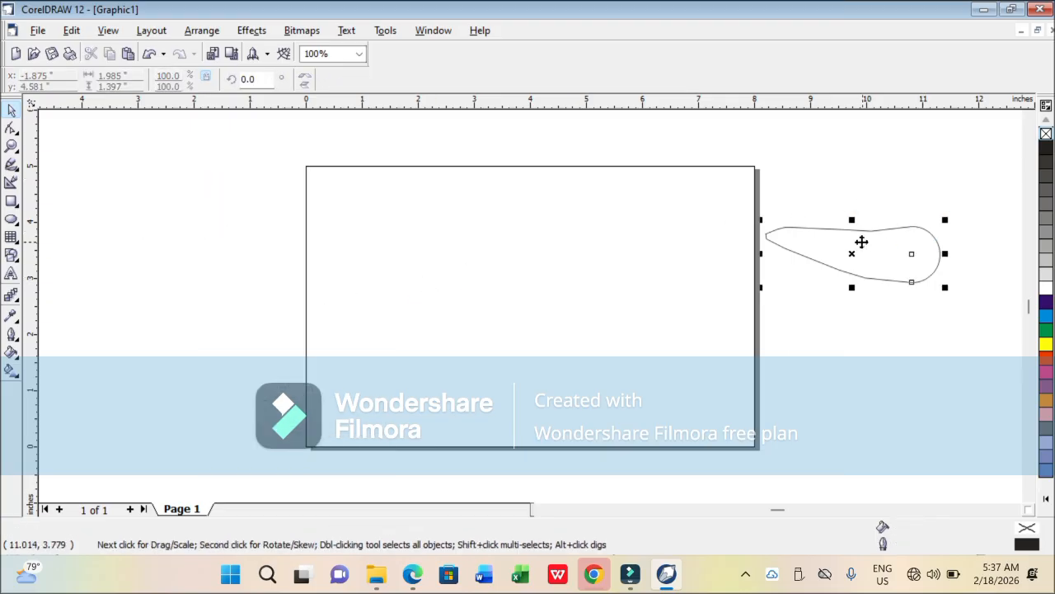
{"action": "right_click", "coordinate": [862, 242]}
{"action": "left_click", "coordinate": [717, 334]}
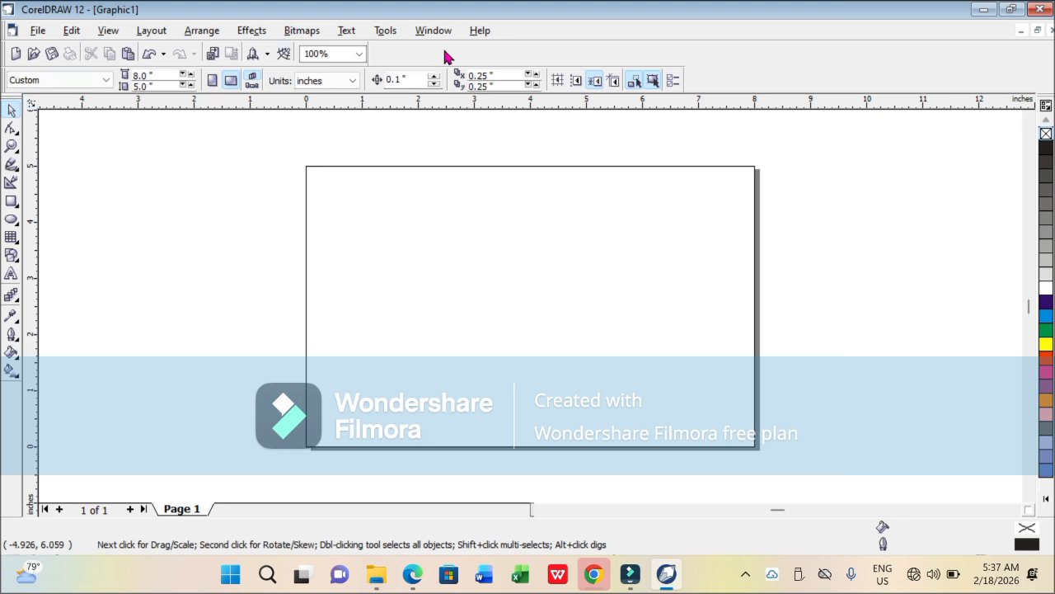
Draw a rectangle about 3.12 by 0.66 inches across the page's left edge and round all its corners to 100
{"action": "left_click", "coordinate": [10, 203]}
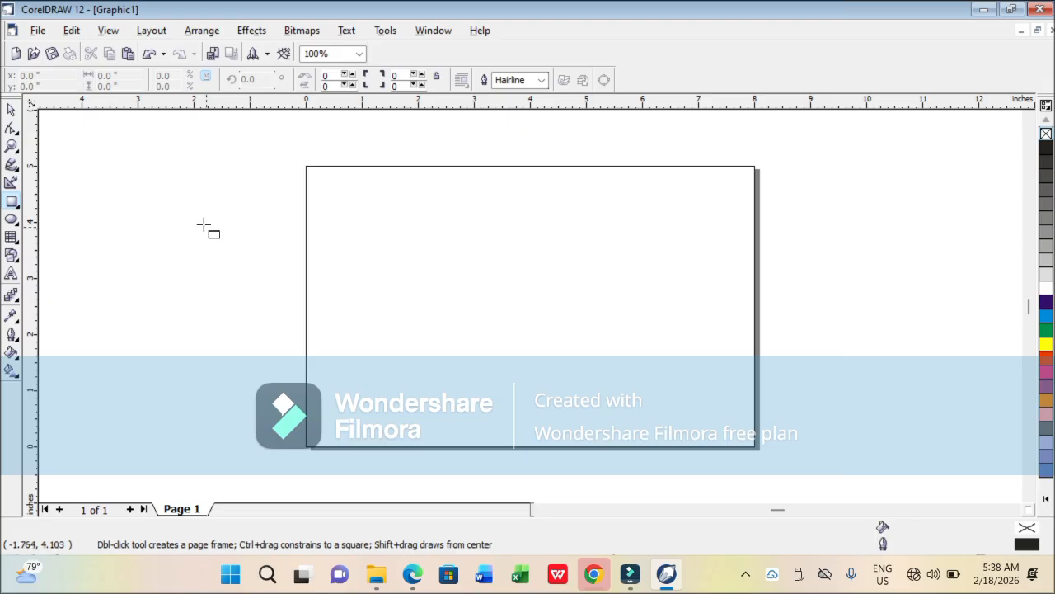
{"action": "mouse_move", "coordinate": [190, 223]}
{"action": "left_mouse_down"}
{"action": "mouse_move", "coordinate": [360, 252]}
{"action": "mouse_move", "coordinate": [360, 291]}
{"action": "mouse_move", "coordinate": [365, 259]}
{"action": "left_mouse_up"}
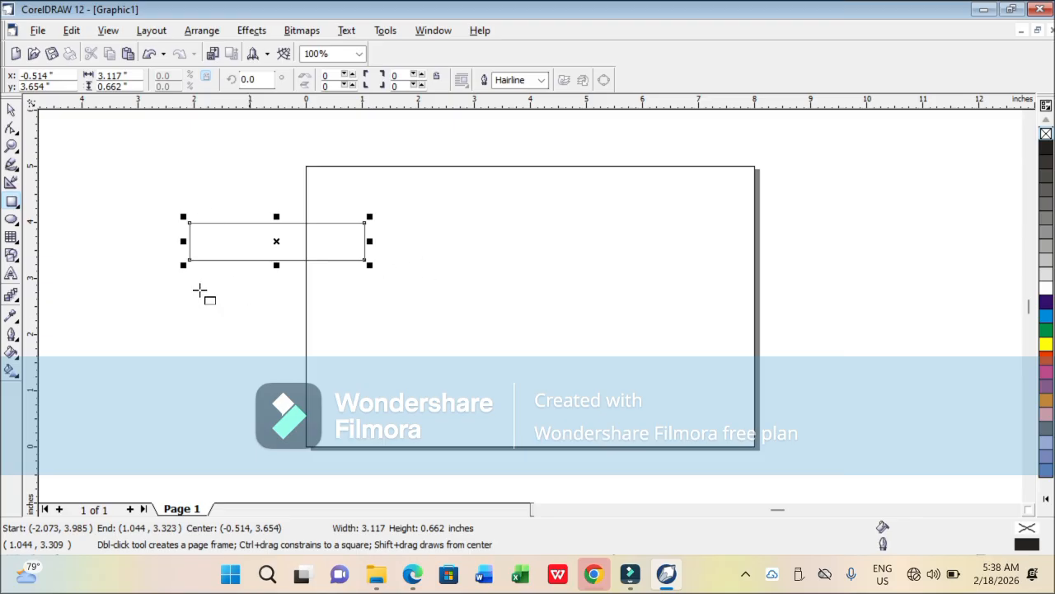
{"action": "left_click", "coordinate": [12, 128]}
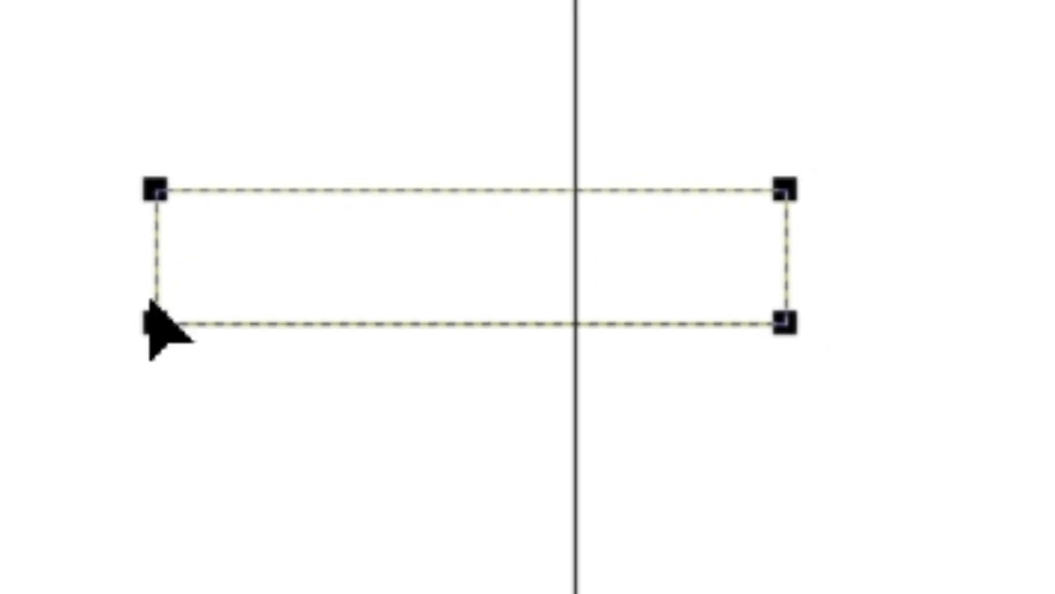
{"action": "left_click_drag", "start_coordinate": [165, 315], "coordinate": [338, 367]}
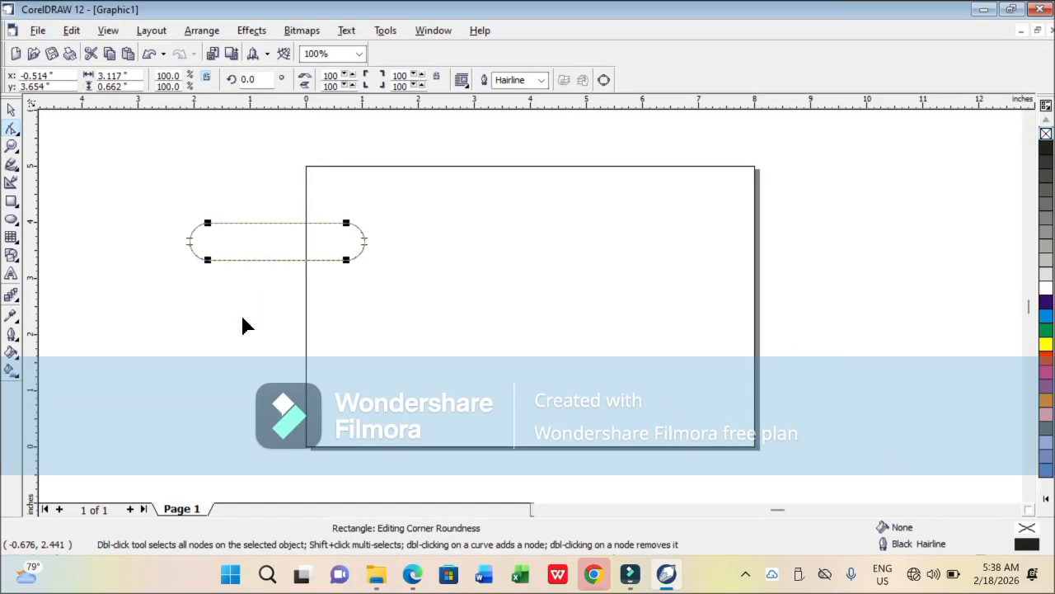
Move the rounded rectangle slightly right, centring it at about x -0.28, y 3.68 inches
{"action": "left_click", "coordinate": [11, 110]}
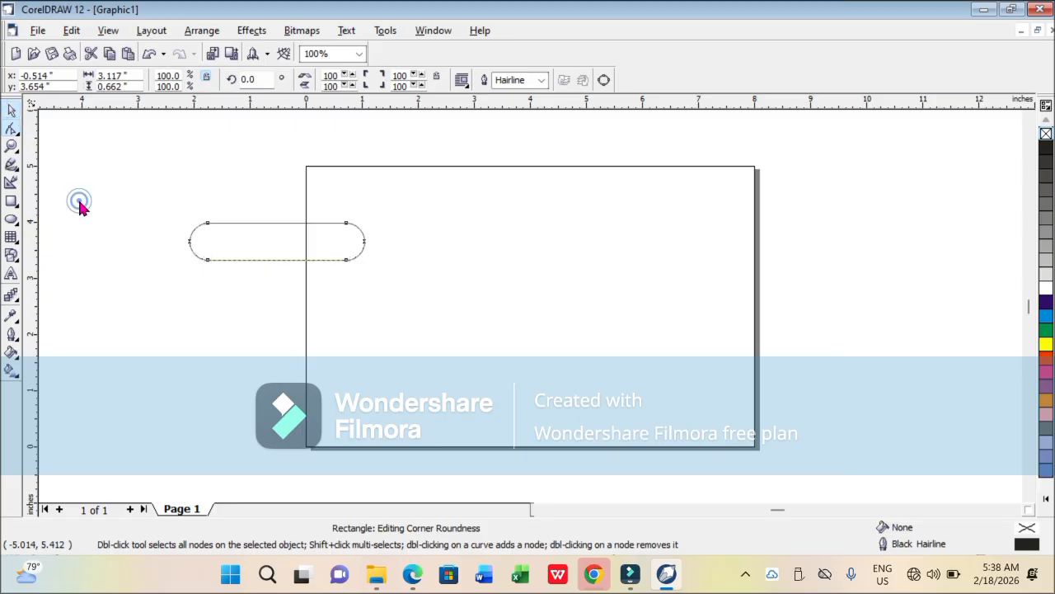
{"action": "left_click", "coordinate": [219, 231]}
{"action": "left_click_drag", "start_coordinate": [454, 255], "coordinate": [268, 250]}
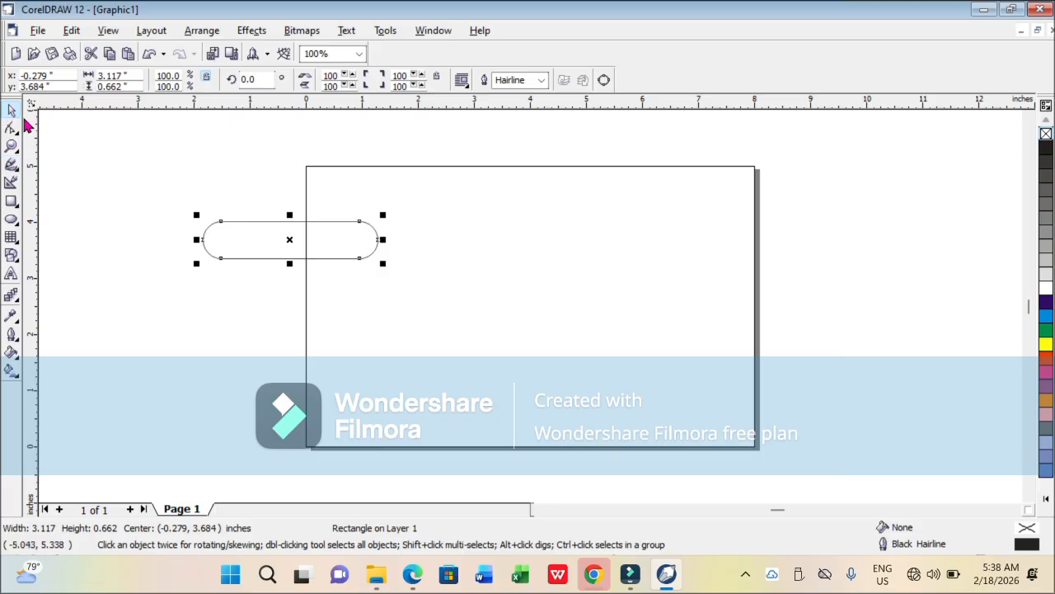
Draw an upright rectangle about 1.0 by 2.04 inches outside the page, below and left of the rounded rectangle
{"action": "left_click", "coordinate": [11, 201]}
{"action": "mouse_move", "coordinate": [144, 362]}
{"action": "left_mouse_down"}
{"action": "mouse_move", "coordinate": [191, 410]}
{"action": "mouse_move", "coordinate": [189, 422]}
{"action": "left_mouse_up"}
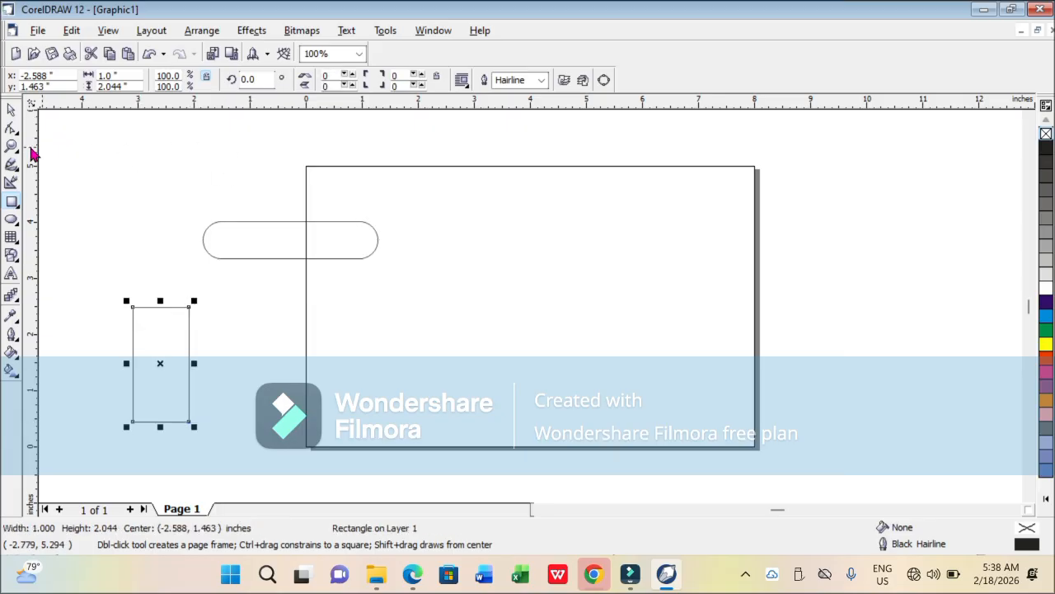
{"action": "left_click", "coordinate": [9, 110]}
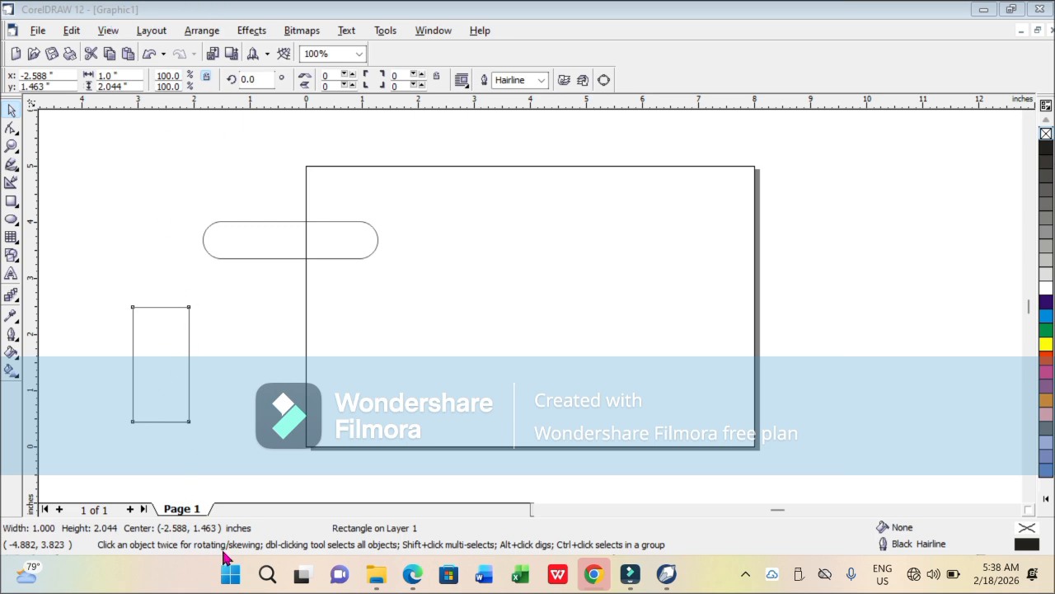
{"action": "left_click", "coordinate": [138, 351]}
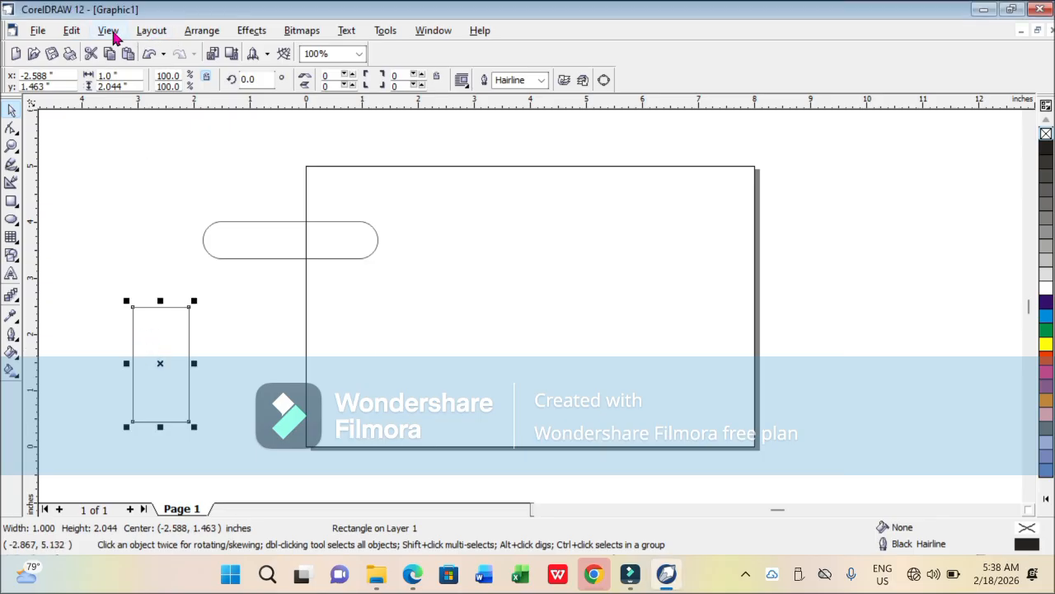
{"action": "left_click", "coordinate": [202, 33]}
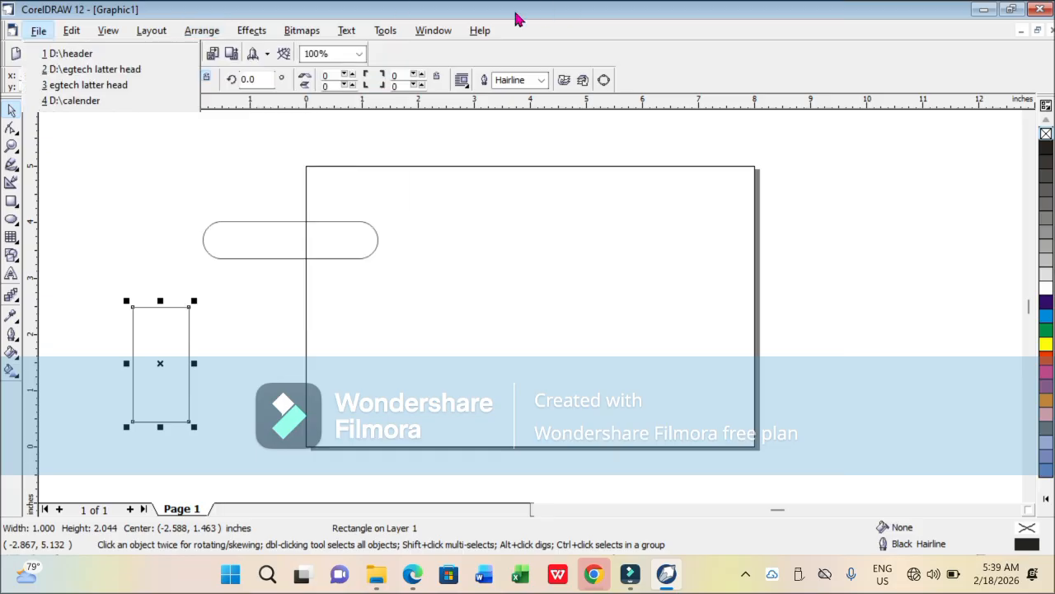
{"action": "left_click", "coordinate": [259, 162]}
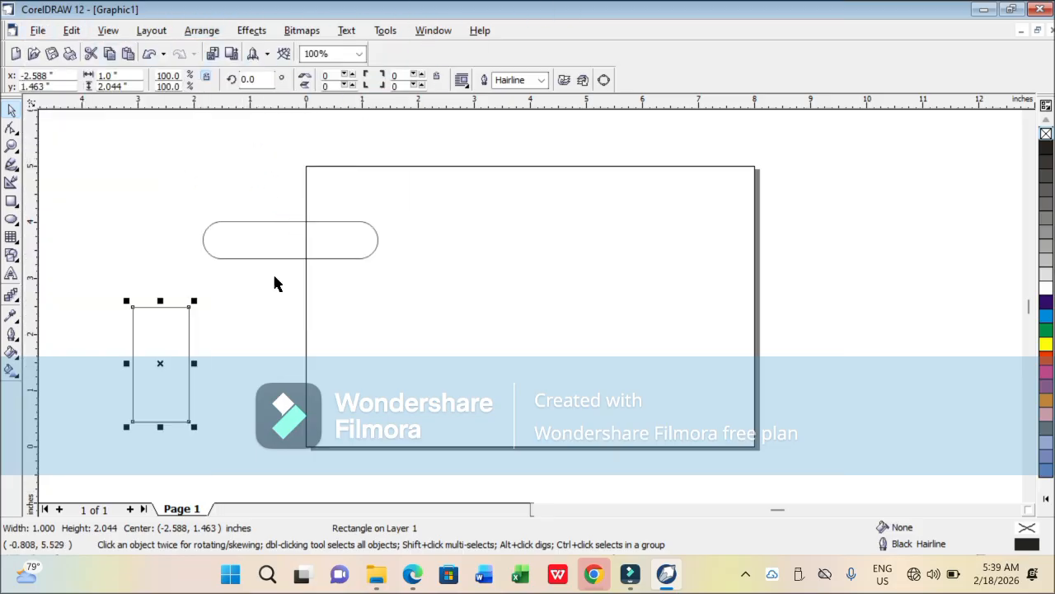
Move the upright rectangle up beside the rounded one, centring it at about x -2.90, y 3.77 inches
{"action": "left_click", "coordinate": [157, 357]}
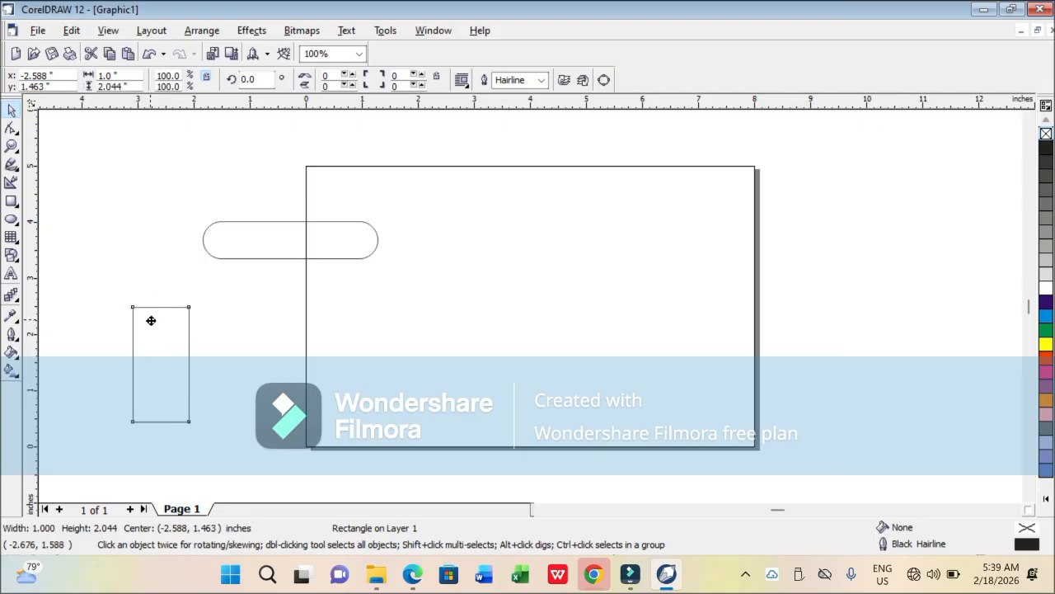
{"action": "left_click_drag", "start_coordinate": [151, 320], "coordinate": [150, 320]}
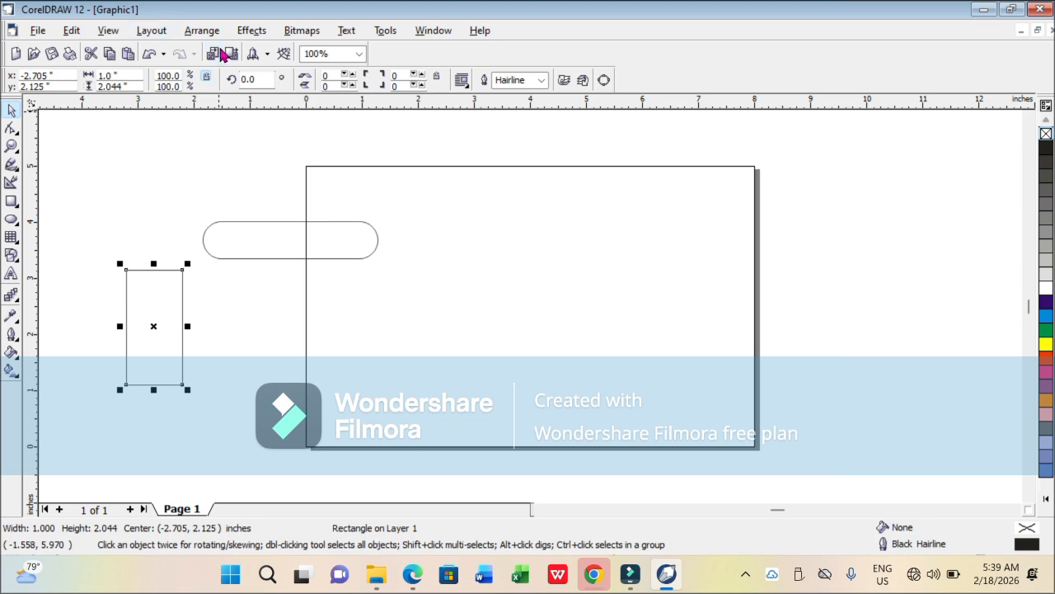
{"action": "left_click_drag", "start_coordinate": [167, 334], "coordinate": [160, 257]}
{"action": "left_click", "coordinate": [260, 235]}
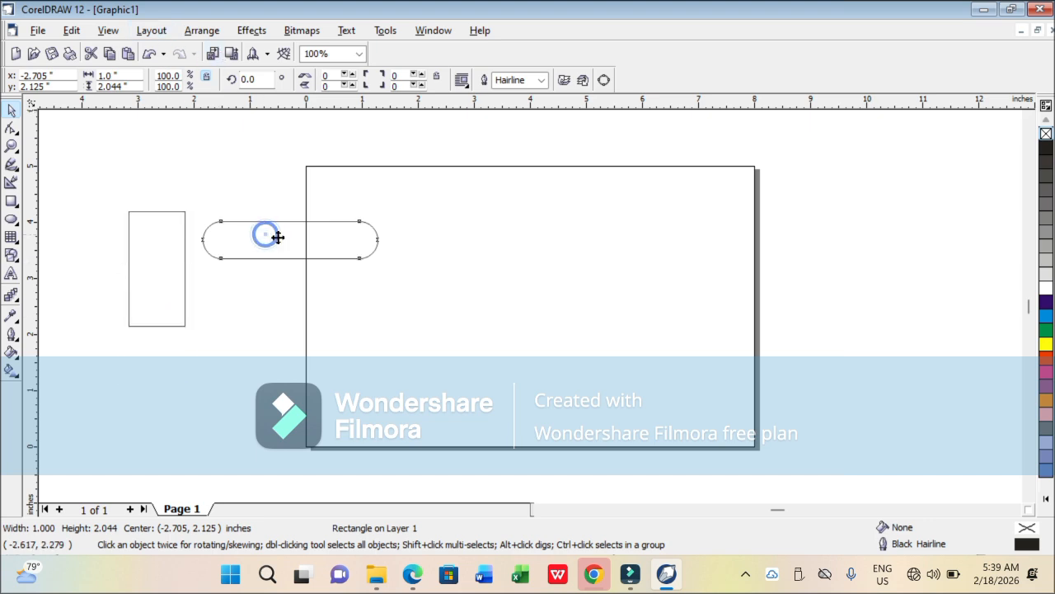
{"action": "left_click", "coordinate": [168, 254]}
{"action": "left_click_drag", "start_coordinate": [152, 264], "coordinate": [140, 228]}
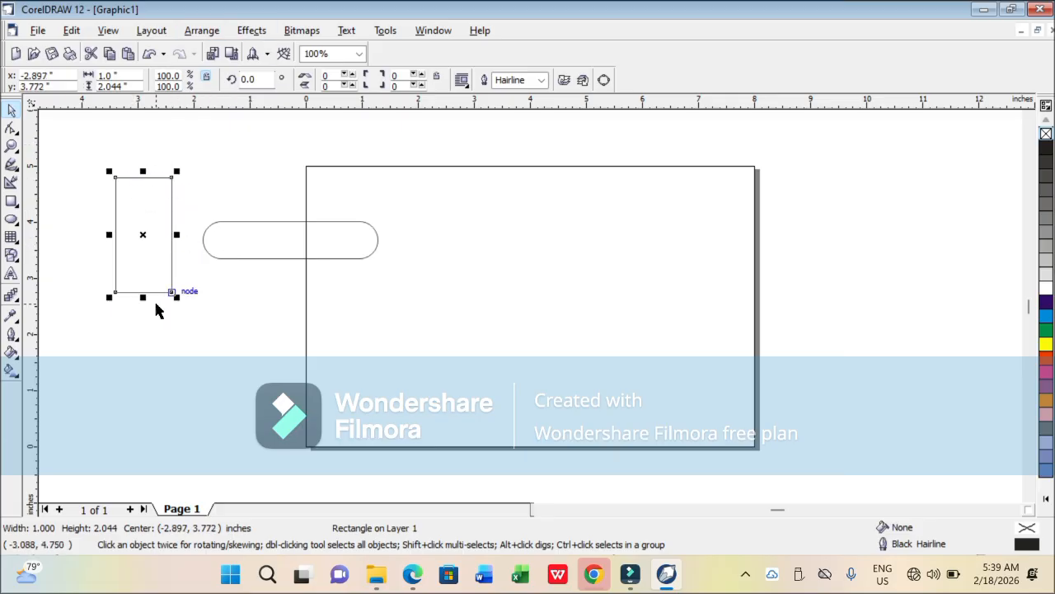
Shorten the upright rectangle to about 0.87 inches high and move it to about x -3.06, y 4.40 inches
{"action": "left_click_drag", "start_coordinate": [144, 297], "coordinate": [188, 180]}
{"action": "left_click", "coordinate": [157, 195]}
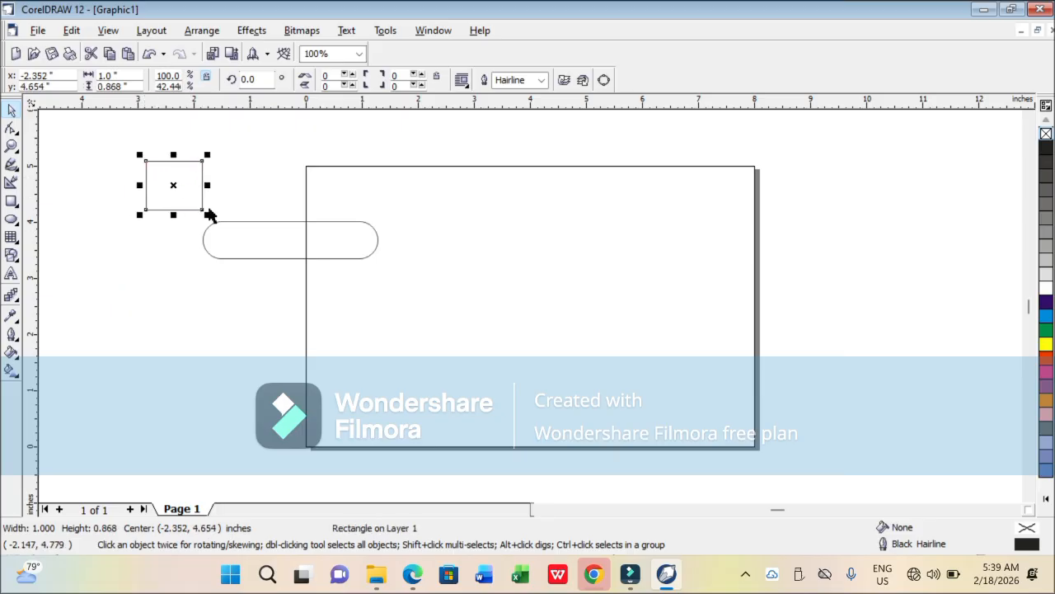
{"action": "left_click", "coordinate": [246, 198]}
{"action": "left_click", "coordinate": [173, 183]}
{"action": "left_click_drag", "start_coordinate": [183, 181], "coordinate": [149, 194]}
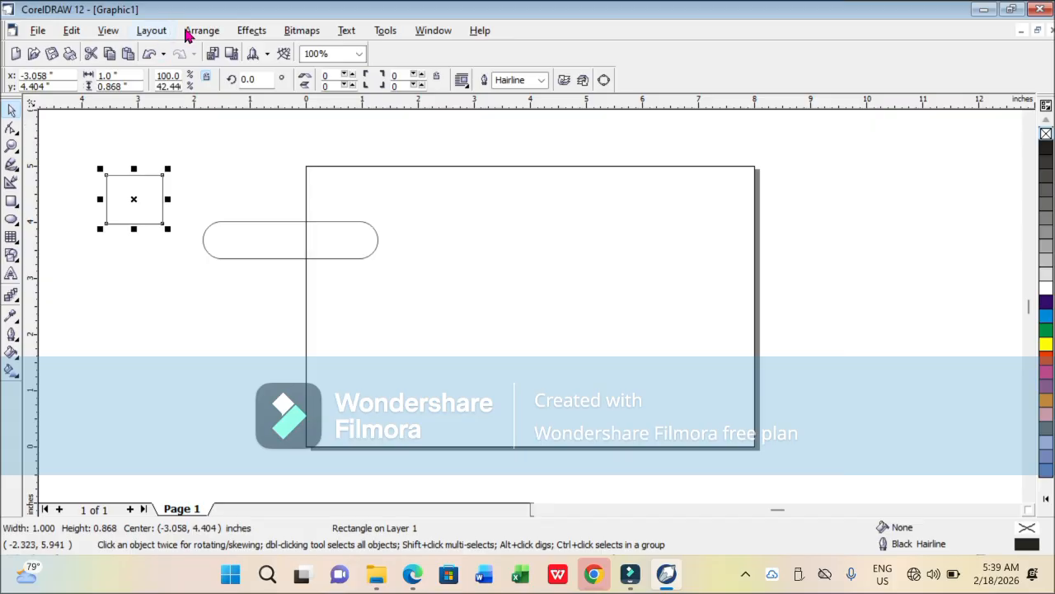
Convert the small rectangle to curves and add a node at the middle of its top edge
{"action": "left_click", "coordinate": [201, 31]}
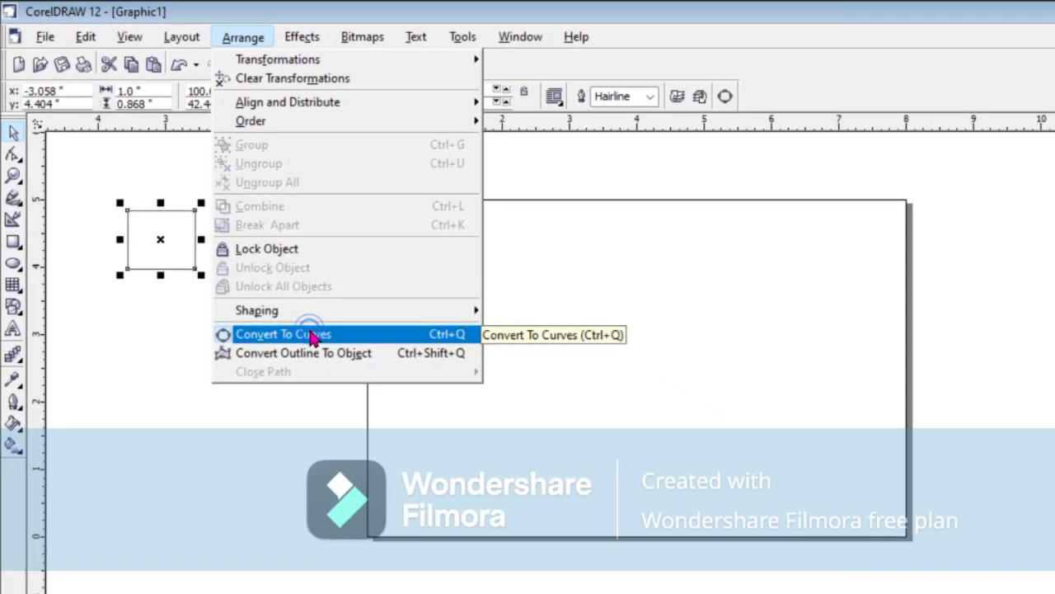
{"action": "left_click", "coordinate": [313, 334]}
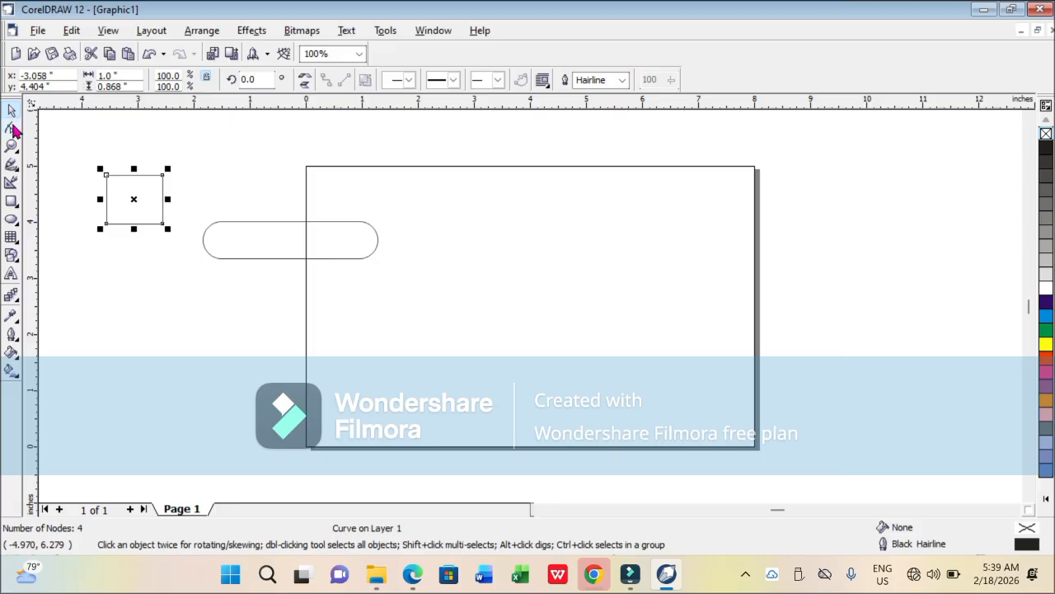
{"action": "left_click", "coordinate": [12, 128]}
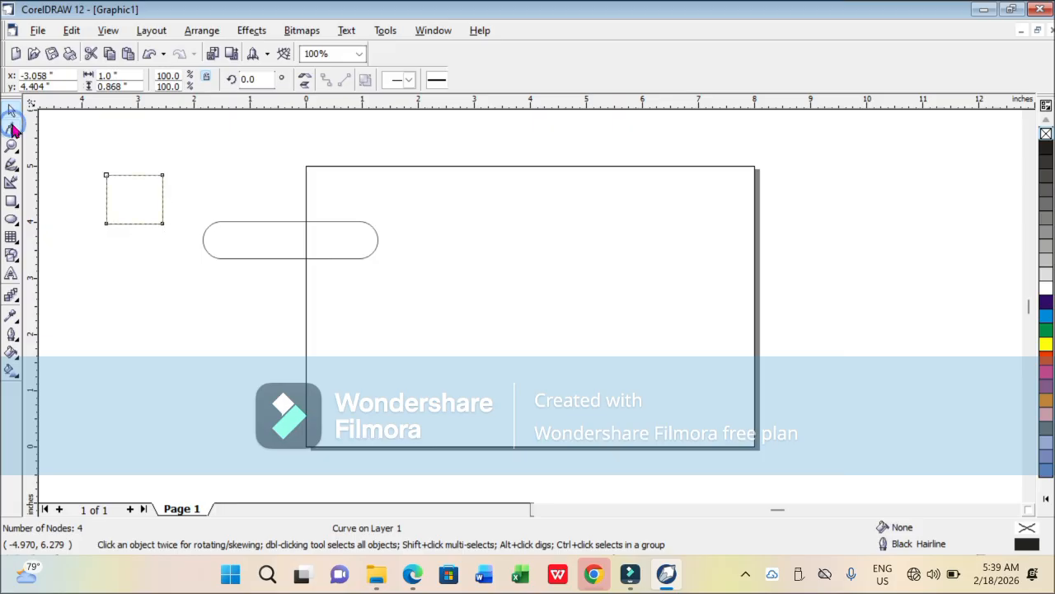
{"action": "double_click", "coordinate": [134, 173]}
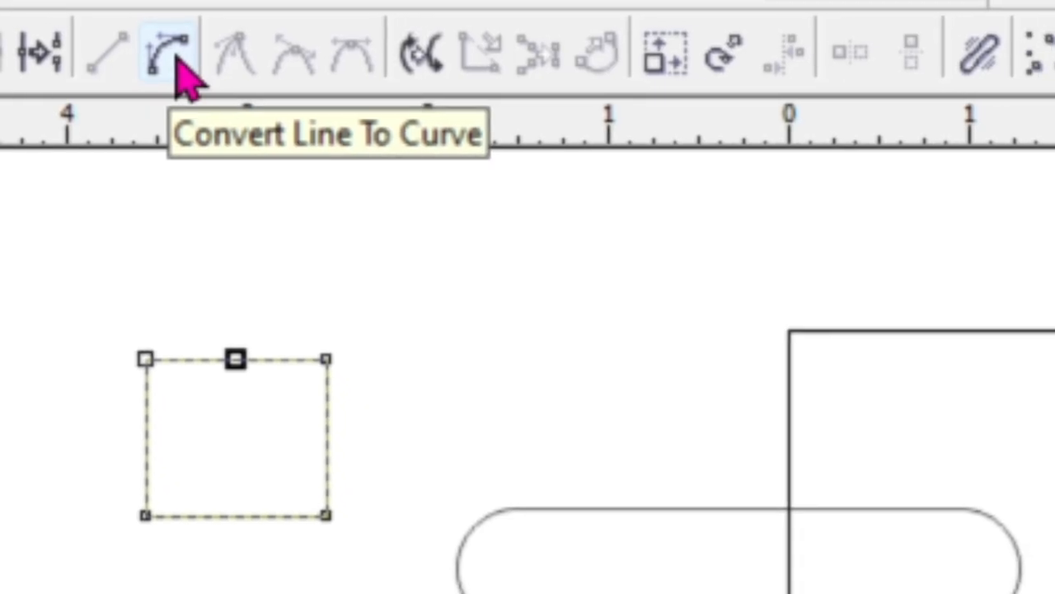
Convert the segment at the new top node to a curve and pull the node up into a roof-like peak
{"action": "left_click", "coordinate": [114, 80]}
{"action": "left_click", "coordinate": [233, 353]}
{"action": "left_click_drag", "start_coordinate": [227, 330], "coordinate": [216, 276]}
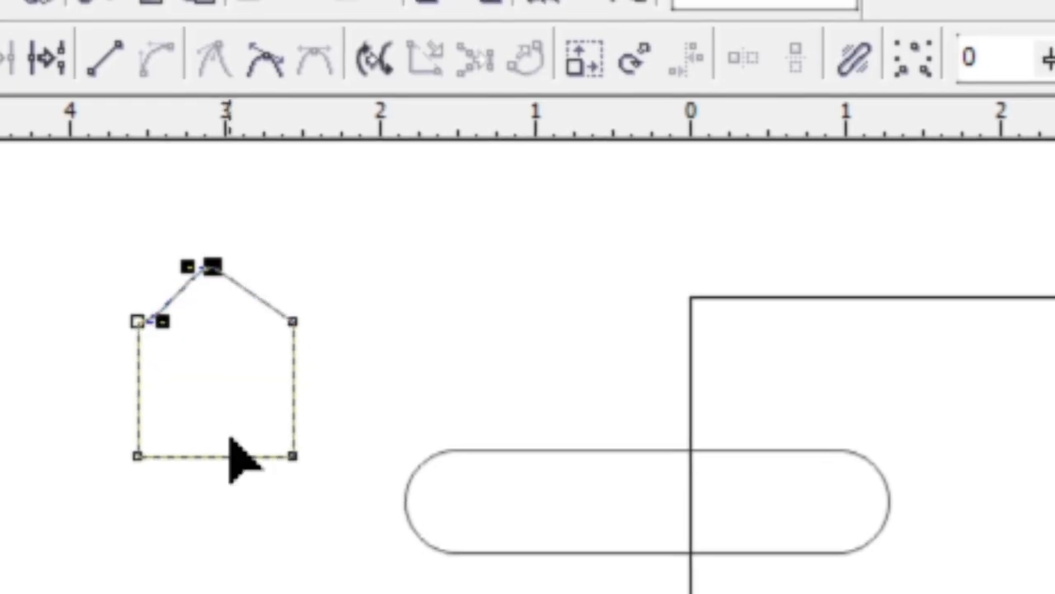
Convert the bottom edge at its middle node to a curve, pull that node to about x -3.19, y 4.38 inches, and bend the edge into an arch
{"action": "left_click", "coordinate": [210, 448]}
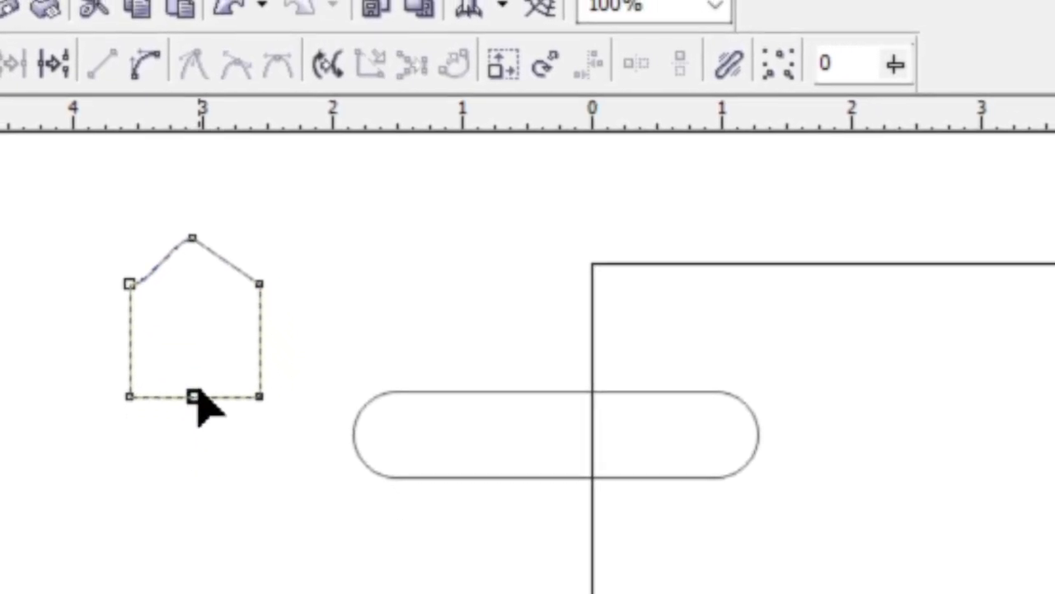
{"action": "left_click", "coordinate": [144, 65]}
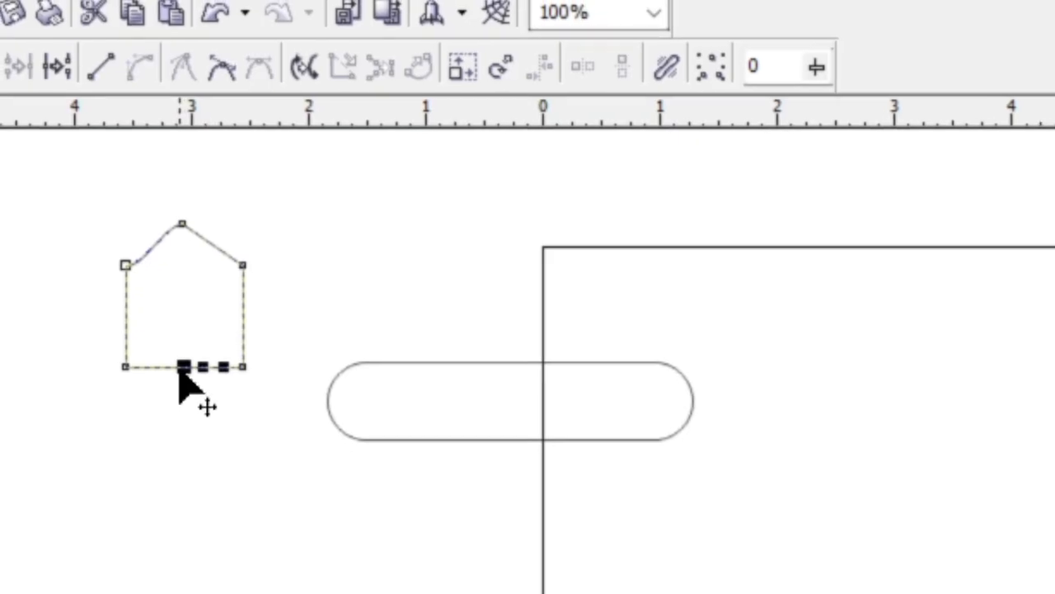
{"action": "left_click_drag", "start_coordinate": [180, 359], "coordinate": [165, 313]}
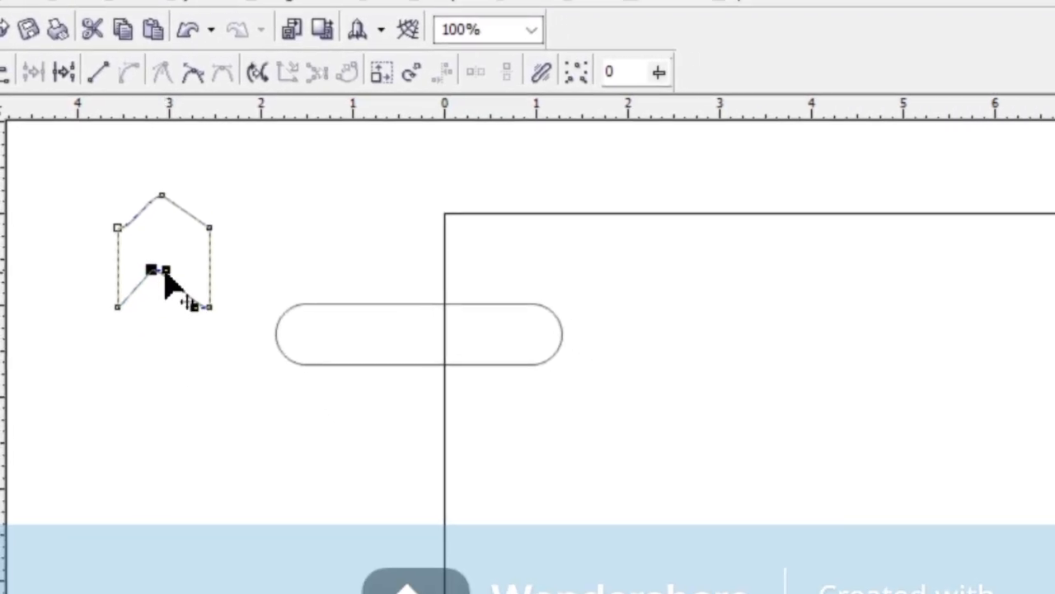
{"action": "left_click_drag", "start_coordinate": [164, 262], "coordinate": [191, 229]}
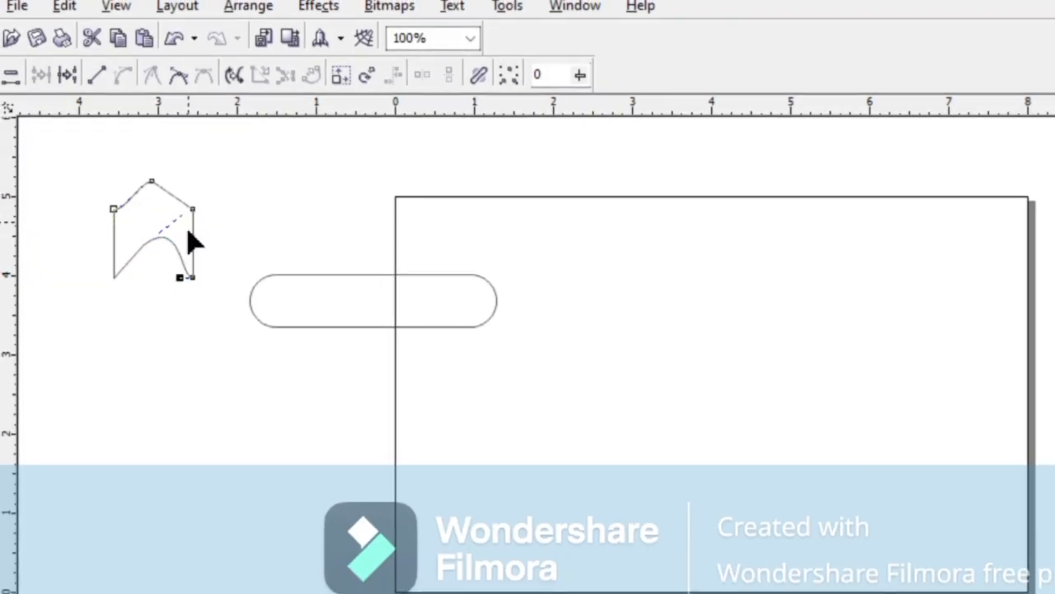
Move the roof's peak node to about x -2.79, y 5.44 inches and raise the bottom arch with its curve handle
{"action": "left_click", "coordinate": [148, 178]}
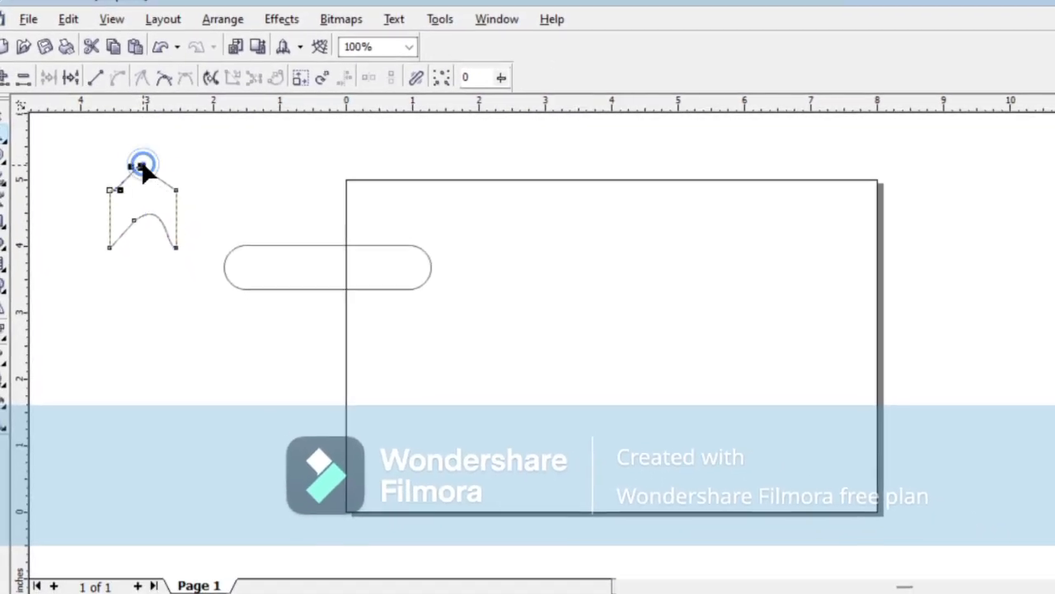
{"action": "left_click_drag", "start_coordinate": [148, 147], "coordinate": [156, 147]}
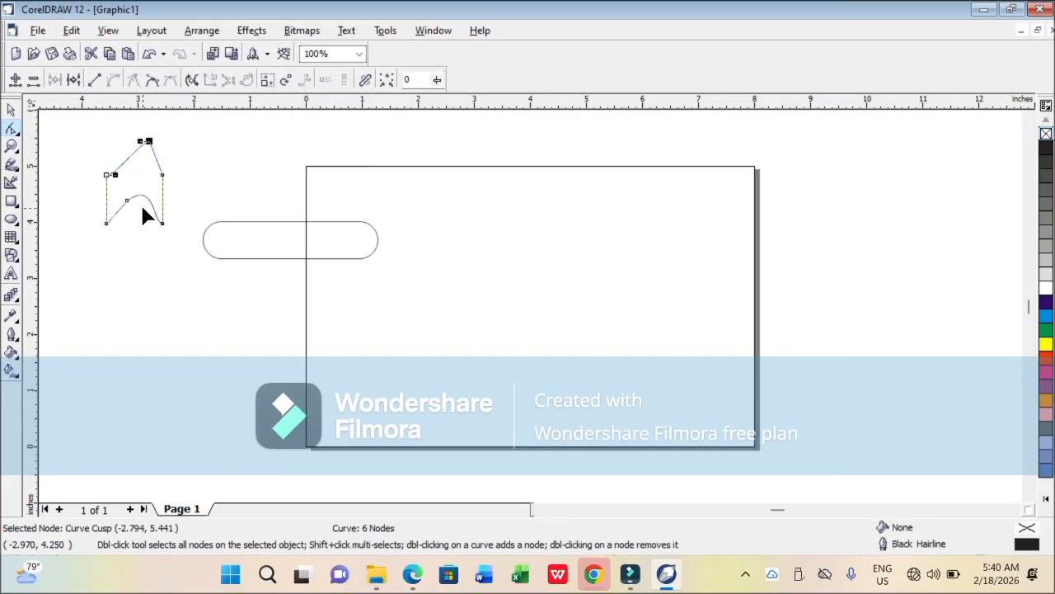
{"action": "left_click", "coordinate": [126, 200]}
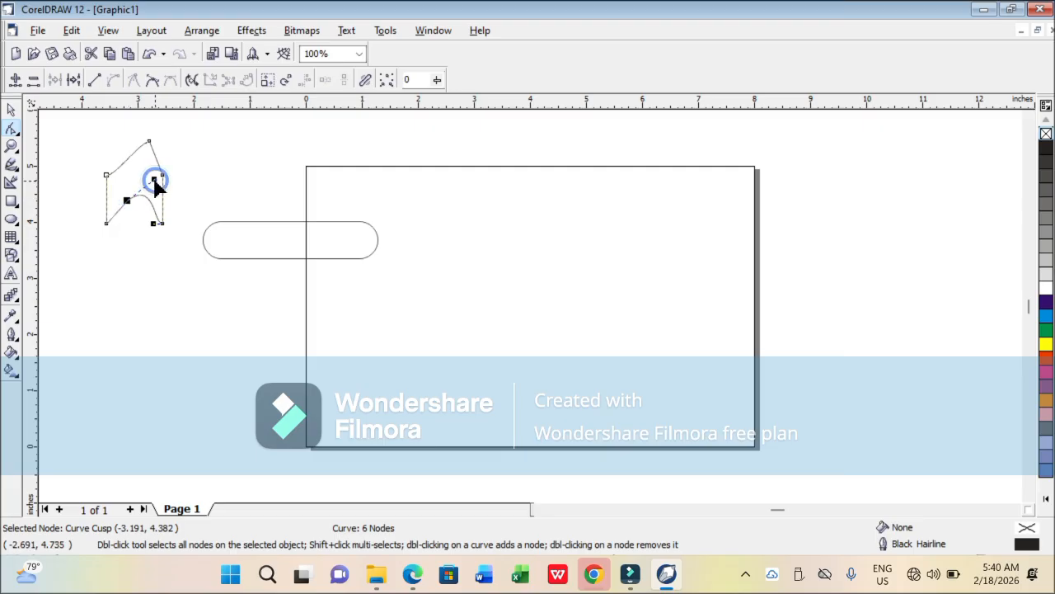
{"action": "left_click_drag", "start_coordinate": [155, 179], "coordinate": [151, 146]}
{"action": "left_click", "coordinate": [145, 142]}
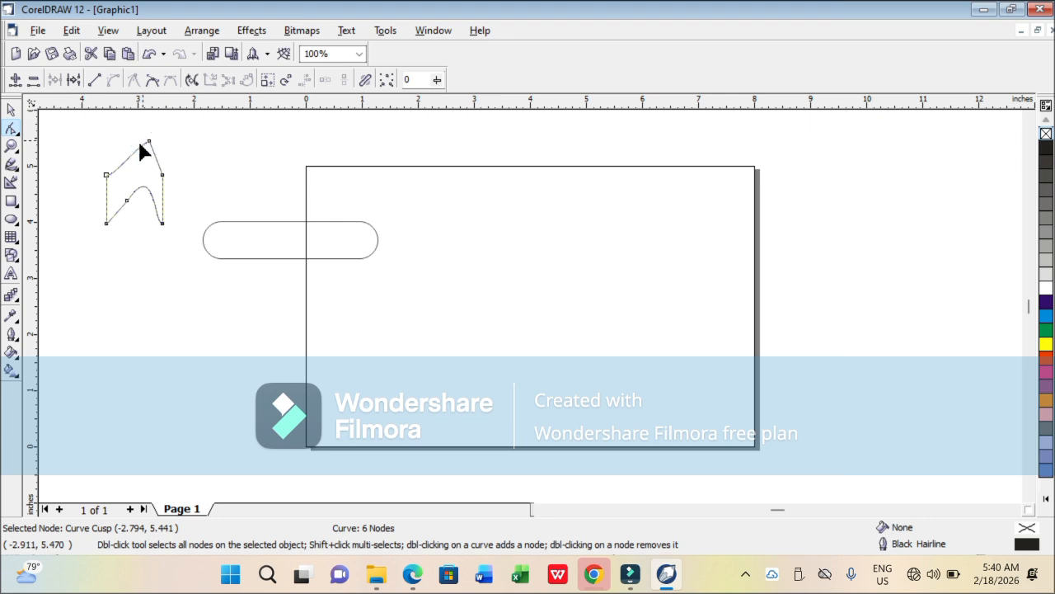
Move the whole arched shape closer to the rounded rectangle, centring it at about x -2.55, y 4.45 inches
{"action": "left_click", "coordinate": [9, 109]}
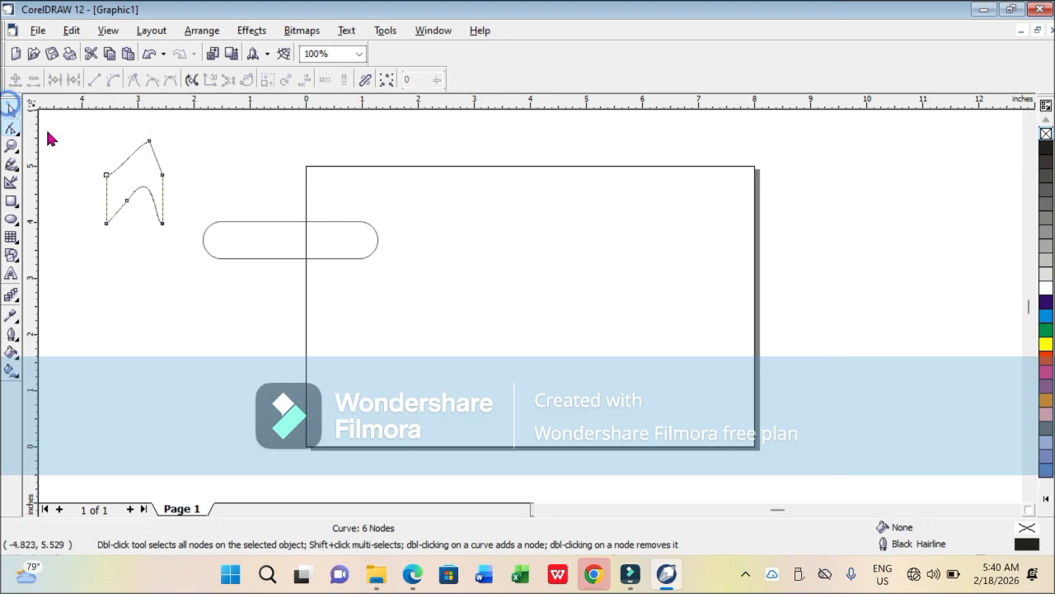
{"action": "left_click", "coordinate": [218, 188]}
{"action": "left_click_drag", "start_coordinate": [130, 176], "coordinate": [203, 186]}
{"action": "left_click", "coordinate": [116, 275]}
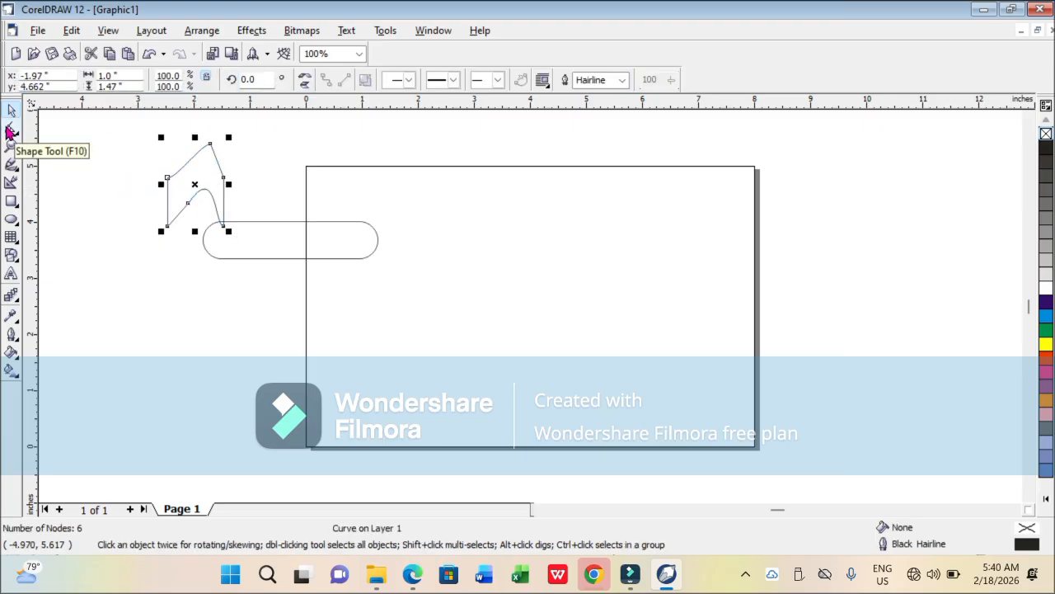
{"action": "left_click_drag", "start_coordinate": [203, 168], "coordinate": [185, 184]}
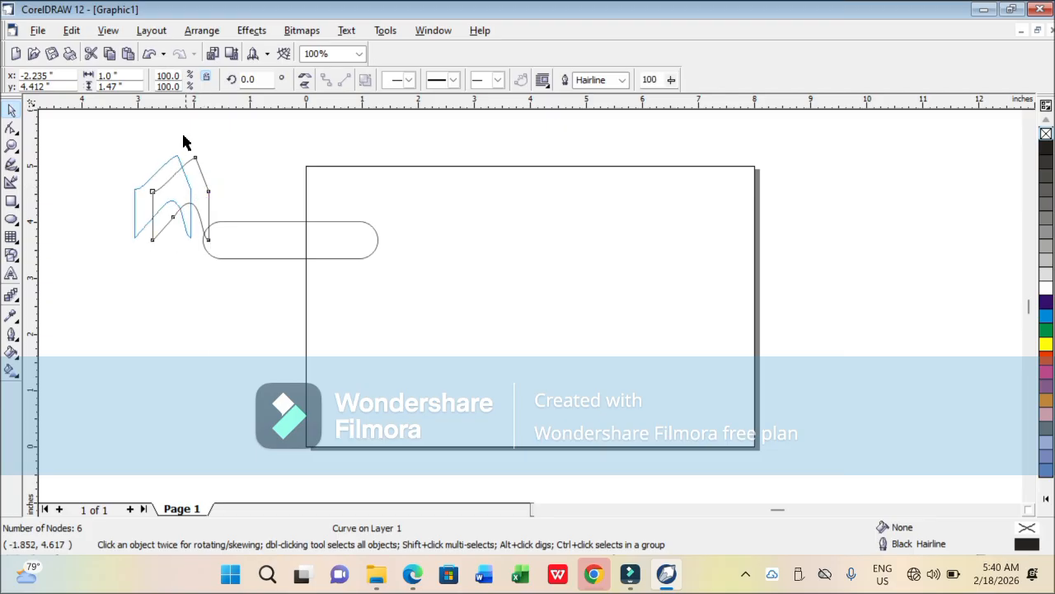
{"action": "left_click", "coordinate": [202, 31]}
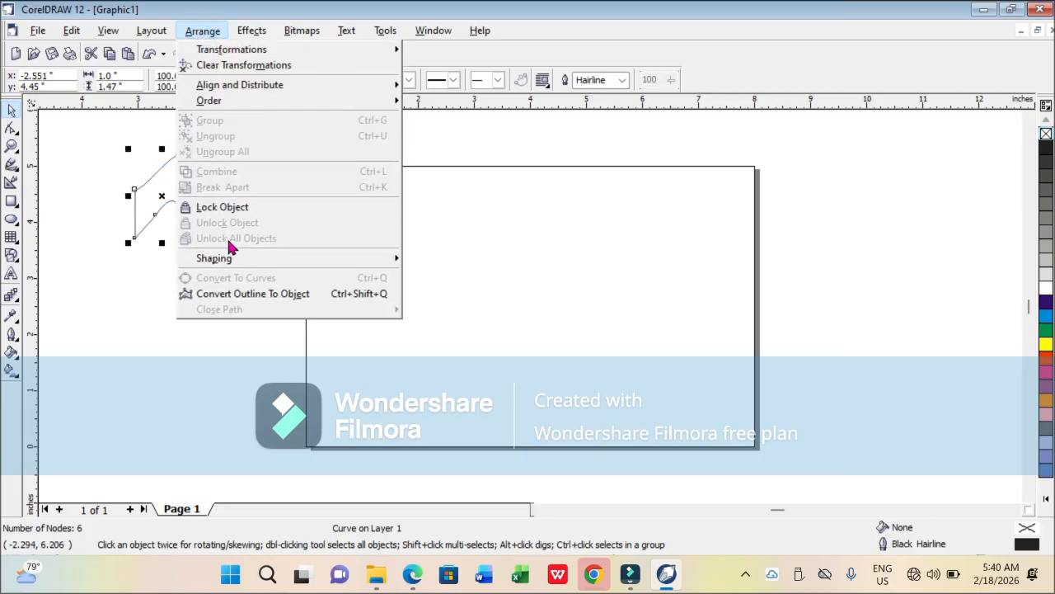
{"action": "mouse_move", "coordinate": [244, 263]}
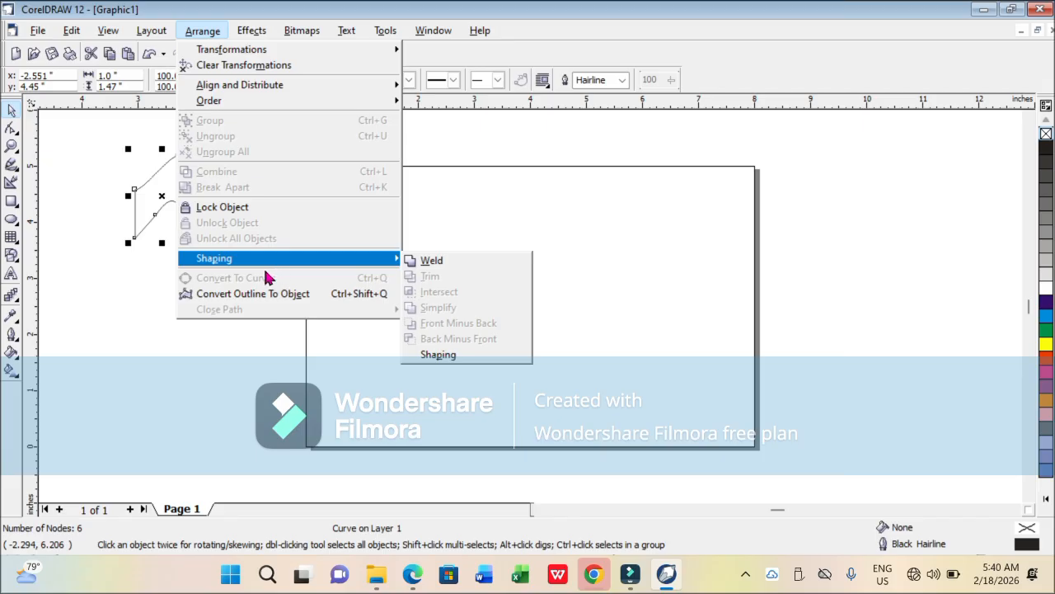
{"action": "left_click", "coordinate": [132, 260]}
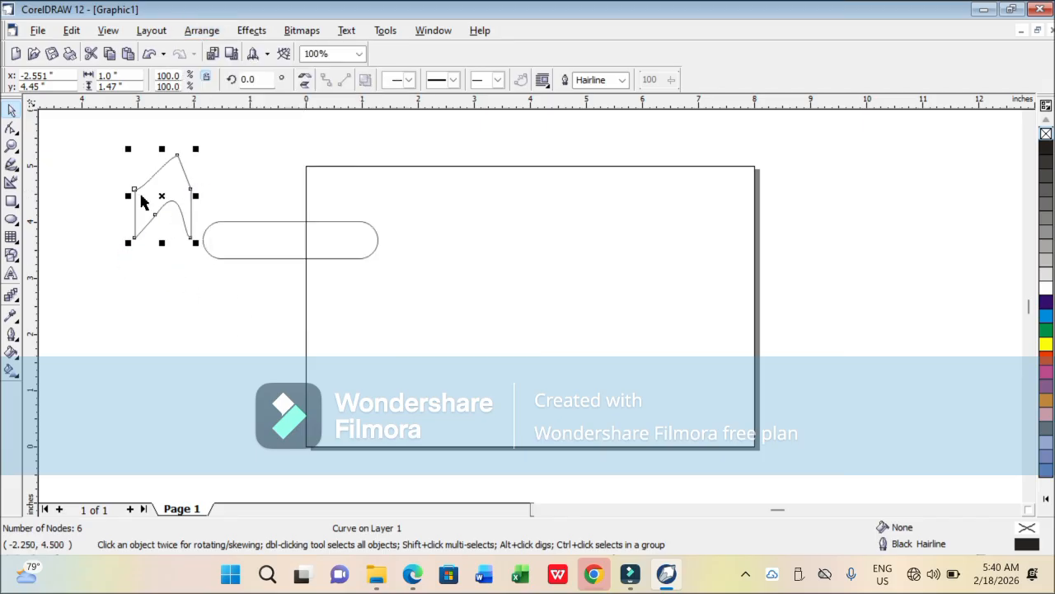
Draw an ellipse about 2.10 inches wide and 1.72 inches high beside the page, below the rounded rectangle
{"action": "left_click", "coordinate": [11, 220]}
{"action": "left_click_drag", "start_coordinate": [153, 312], "coordinate": [262, 412]}
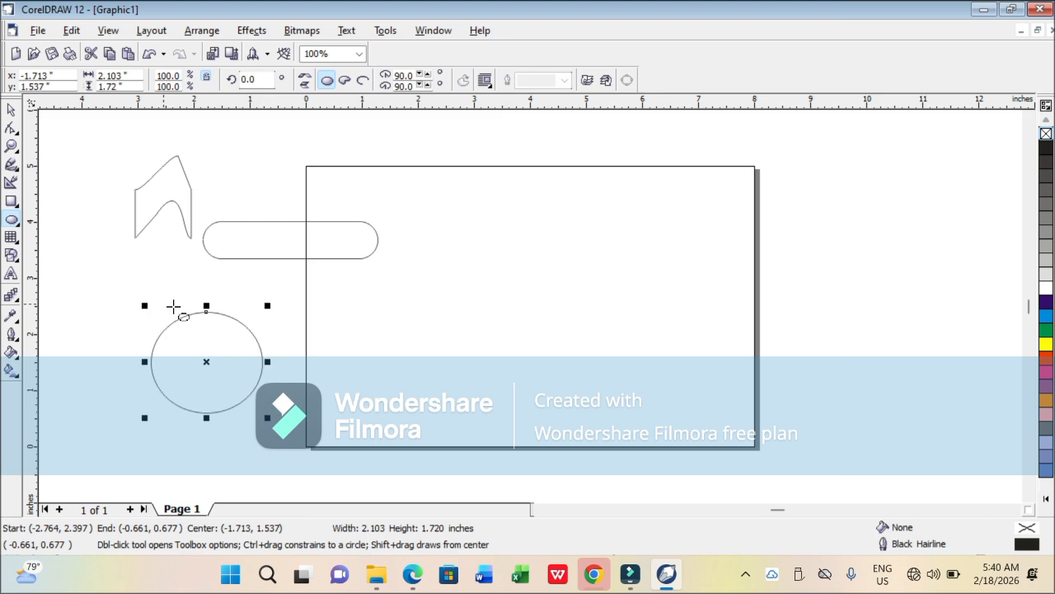
Draw a graph-paper grid with 2 columns and 10 rows, about 4.01 by 2.76 inches, inside the page
{"action": "left_click", "coordinate": [19, 246]}
{"action": "left_click", "coordinate": [45, 246]}
{"action": "left_click_drag", "start_coordinate": [467, 231], "coordinate": [699, 384]}
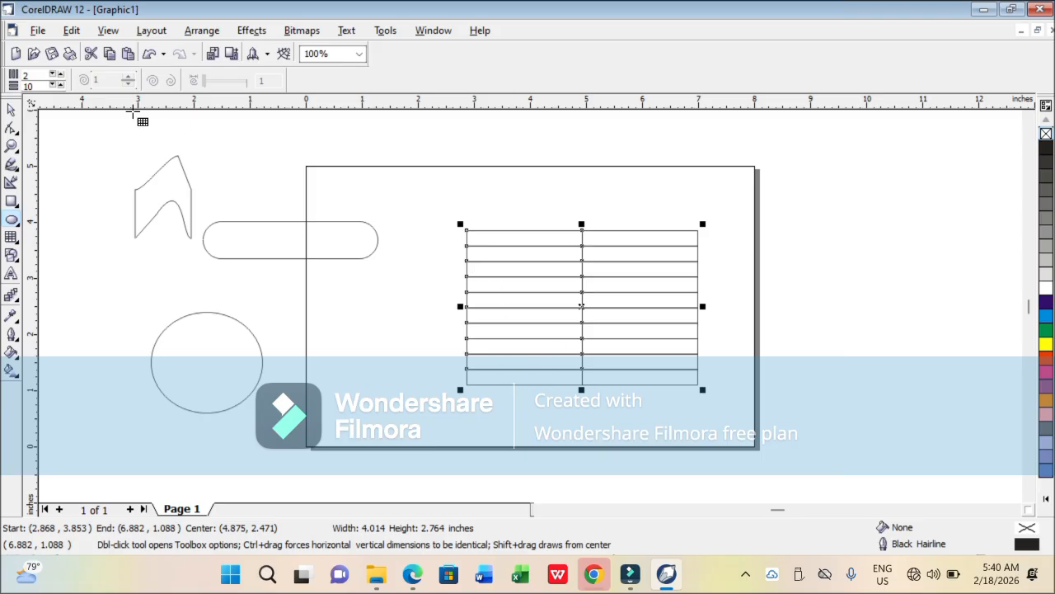
{"action": "left_click_drag", "start_coordinate": [31, 74], "coordinate": [22, 79]}
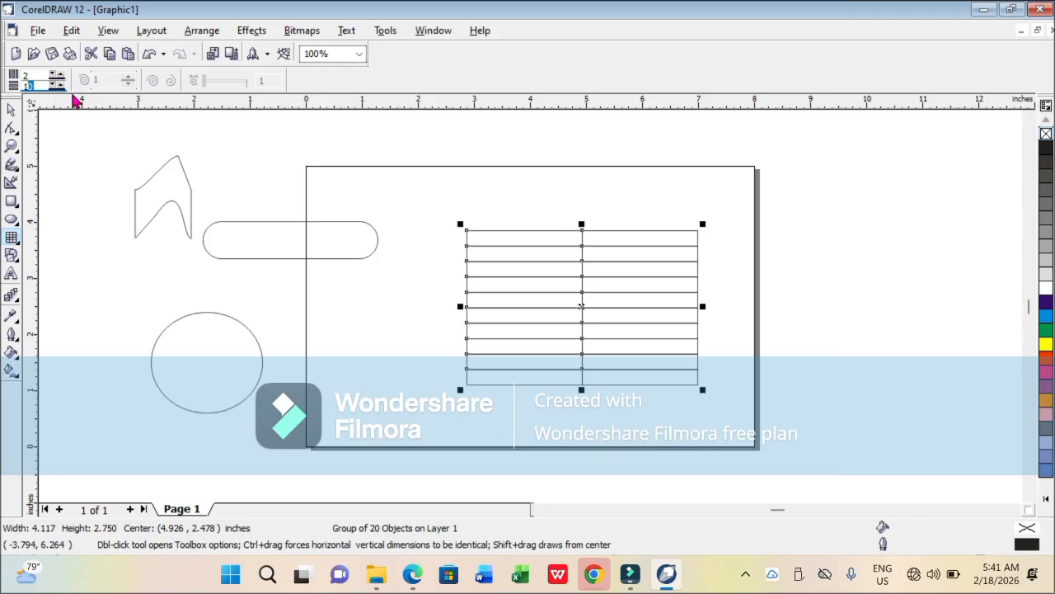
{"action": "left_click", "coordinate": [12, 114]}
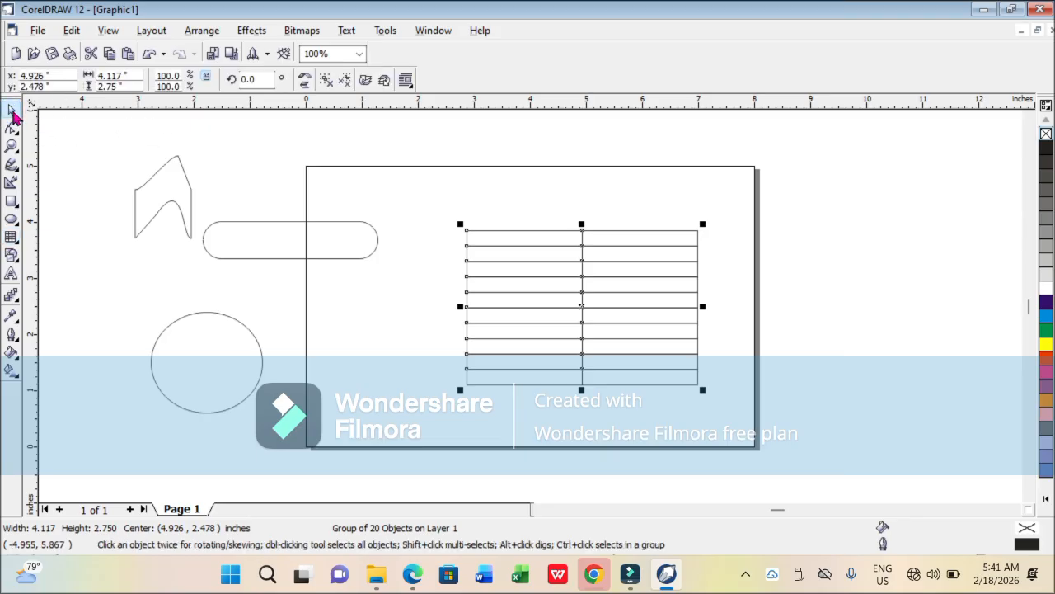
Draw a four-pointed star about 1.53 by 1.38 inches over the page's upper-left corner
{"action": "left_click", "coordinate": [16, 262]}
{"action": "left_click", "coordinate": [99, 264]}
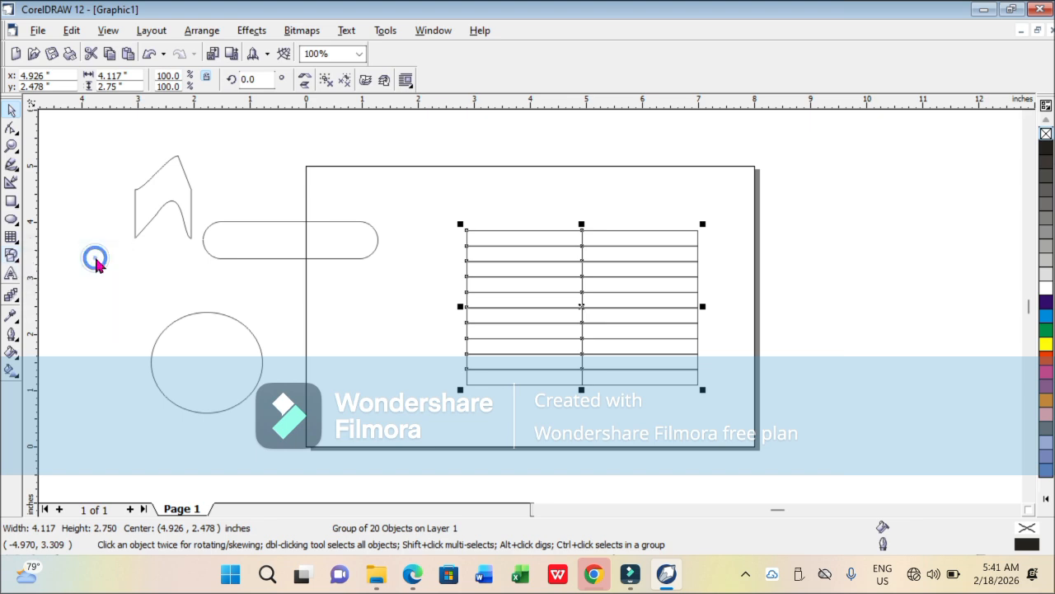
{"action": "left_click_drag", "start_coordinate": [294, 165], "coordinate": [384, 237]}
Draw a parallelogram from the basic shapes, about 1.75 by 1.97 inches, partly overlapping the ellipse
{"action": "left_click", "coordinate": [19, 262]}
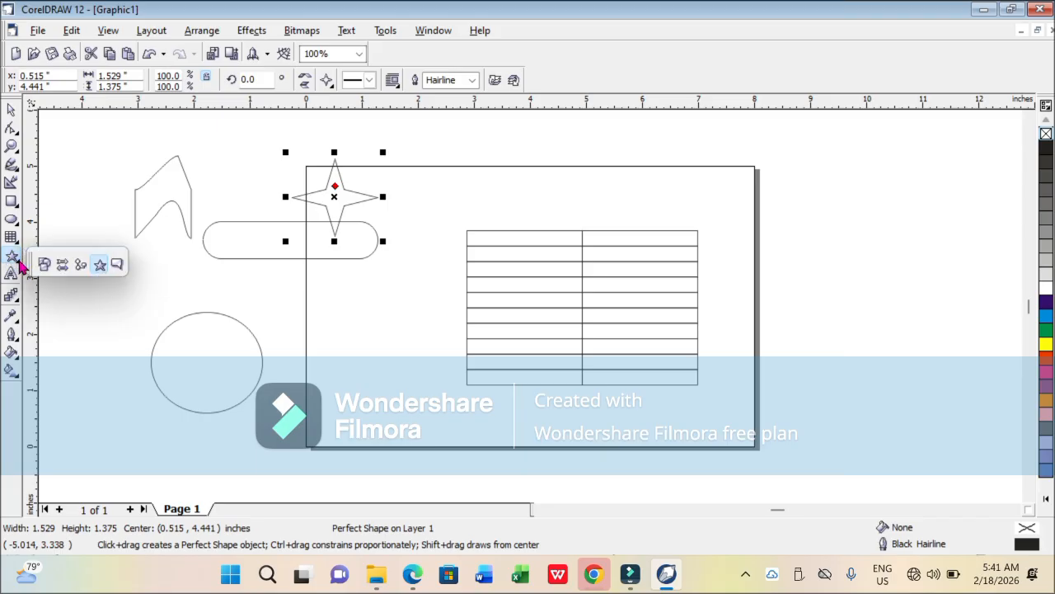
{"action": "left_click", "coordinate": [45, 264]}
{"action": "left_click_drag", "start_coordinate": [102, 277], "coordinate": [204, 393]}
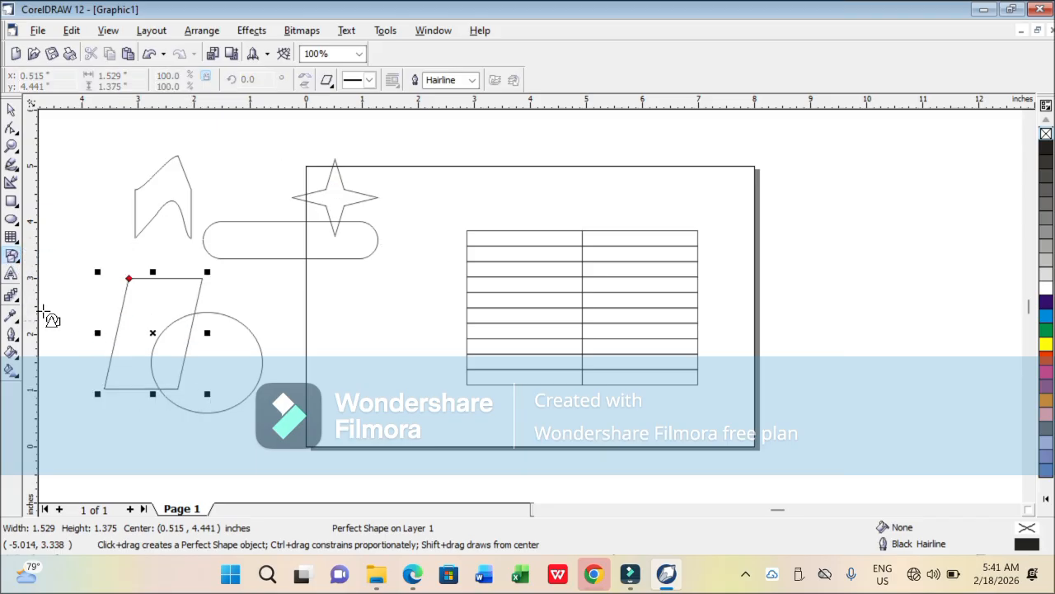
Draw a right-pointing arrow shape about 2.84 by 0.77 inches above the grid
{"action": "left_click", "coordinate": [18, 262]}
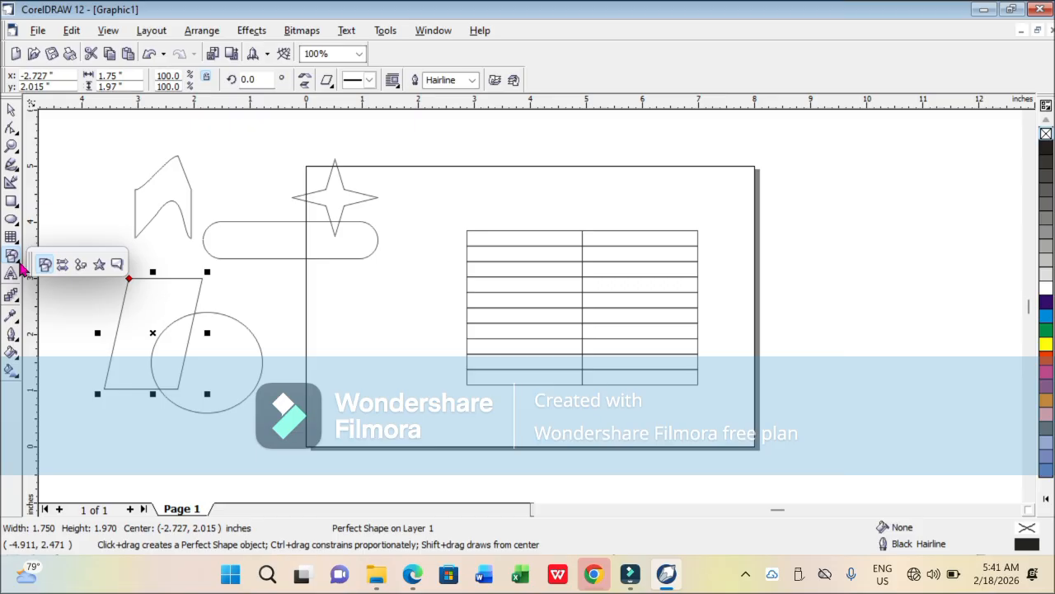
{"action": "left_click", "coordinate": [63, 264]}
{"action": "left_click_drag", "start_coordinate": [428, 159], "coordinate": [598, 213]}
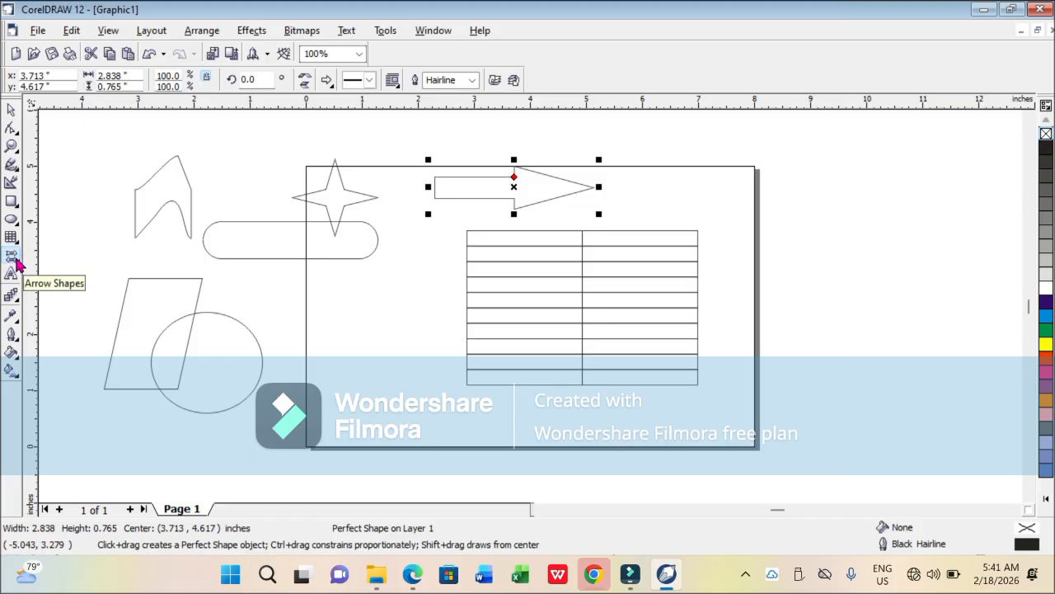
Draw a callout shape about 1.72 by 1.88 inches between the ellipse and the grid, and centre it at about x 1.02, y 1.69 inches
{"action": "left_click", "coordinate": [17, 264]}
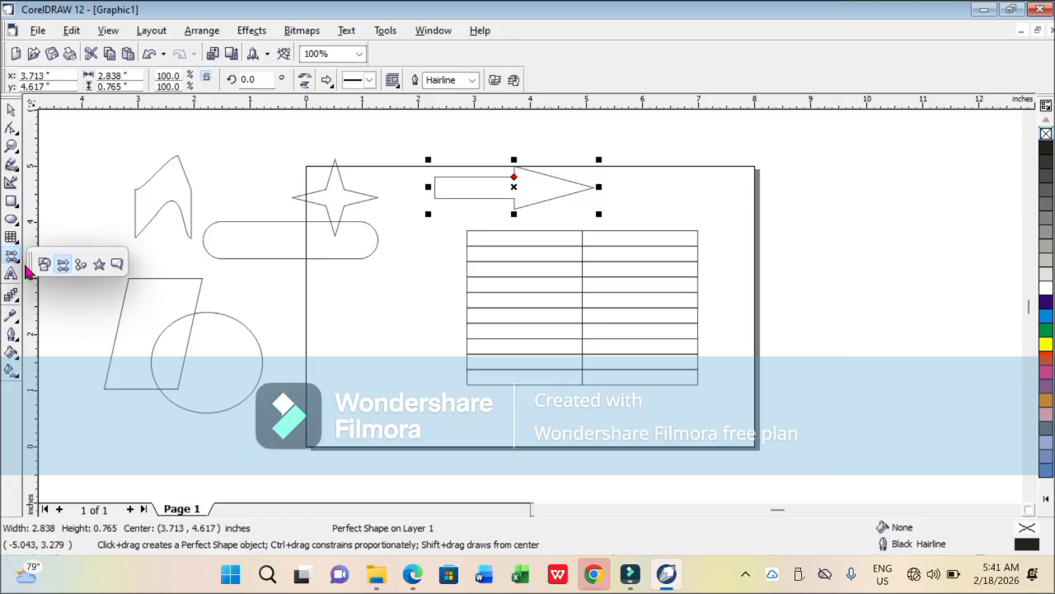
{"action": "left_click", "coordinate": [119, 264]}
{"action": "left_click_drag", "start_coordinate": [340, 312], "coordinate": [441, 422]}
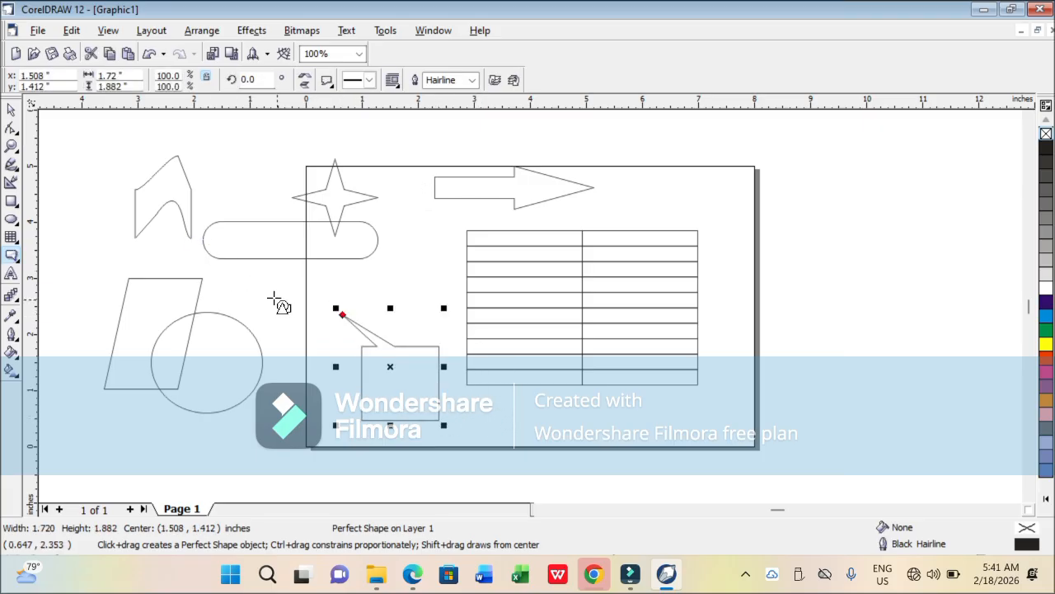
{"action": "left_click", "coordinate": [12, 110]}
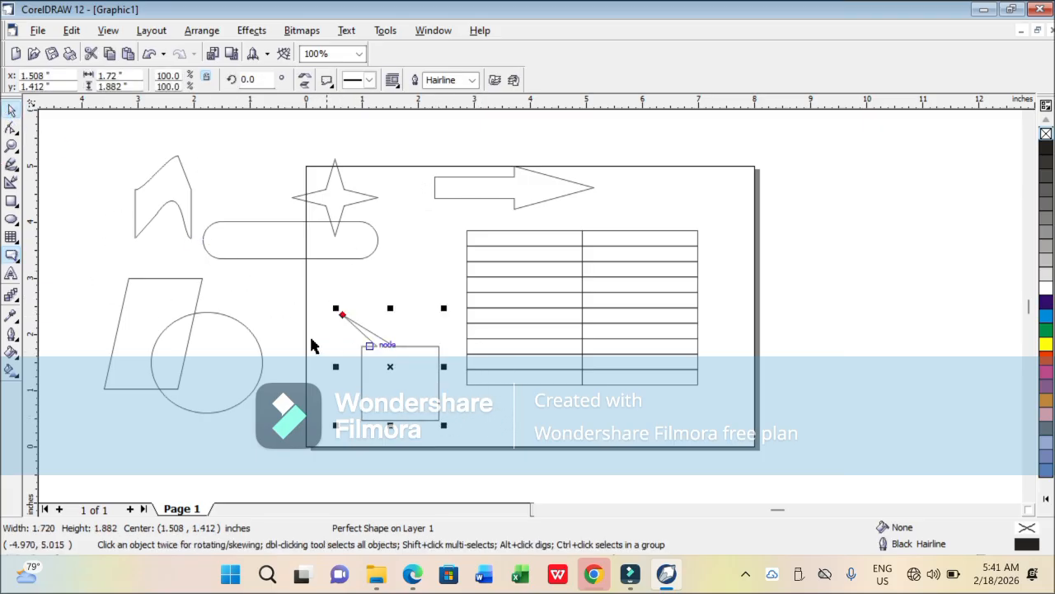
{"action": "left_click_drag", "start_coordinate": [375, 396], "coordinate": [348, 381]}
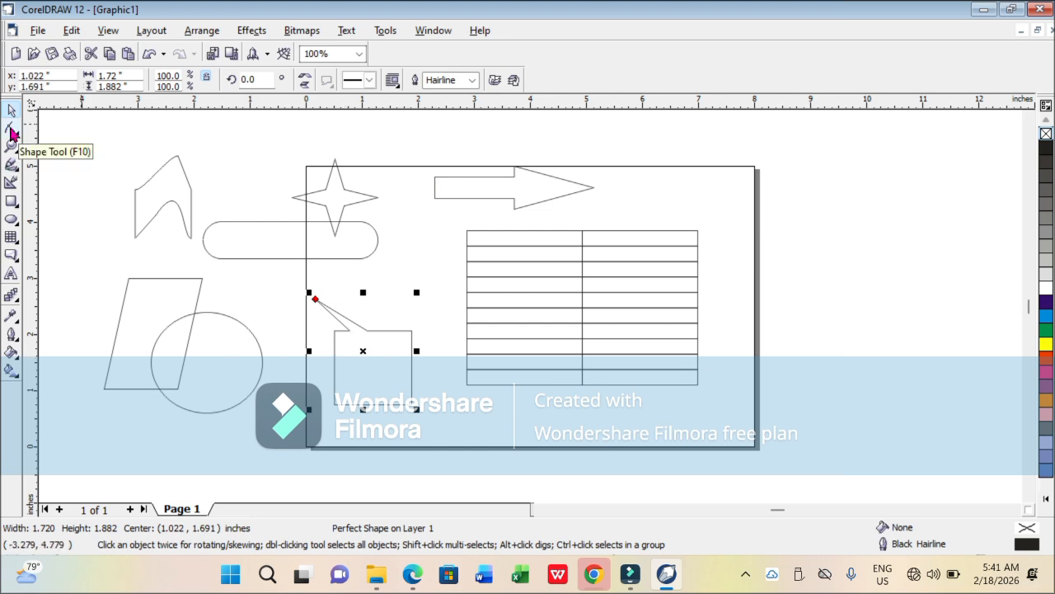
Draw a nearly square rectangle about 2.02 by 1.90 inches outside the page's right edge
{"action": "left_click", "coordinate": [12, 203]}
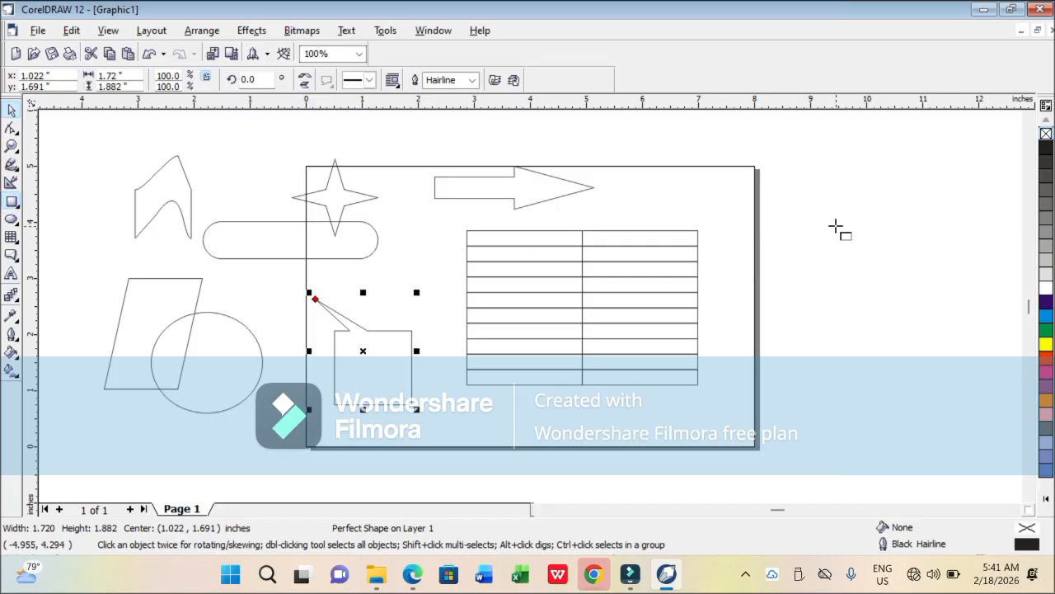
{"action": "left_click_drag", "start_coordinate": [817, 208], "coordinate": [930, 313]}
{"action": "left_click", "coordinate": [12, 130]}
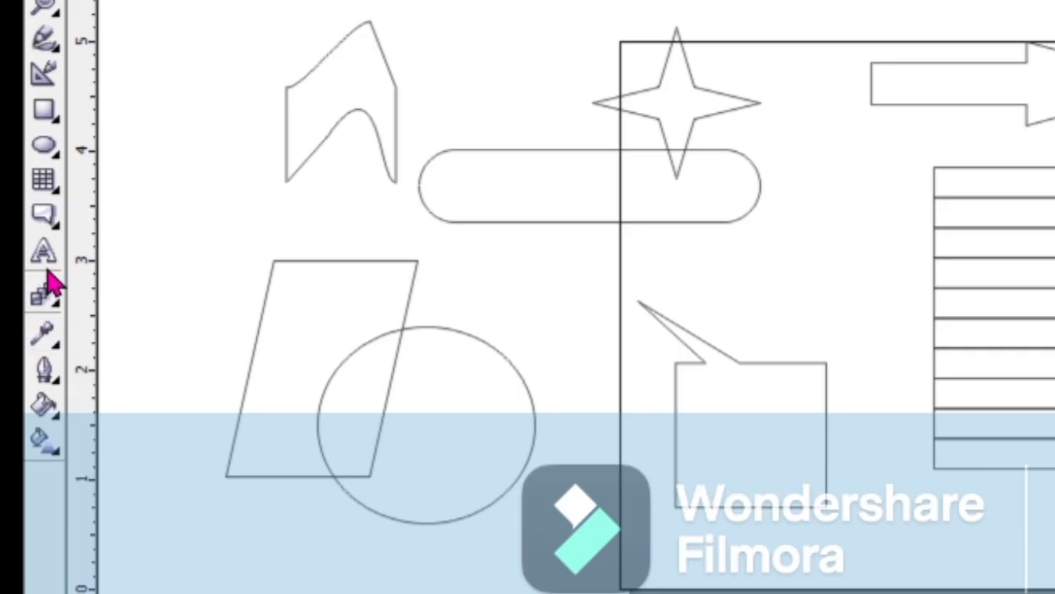
Add the artistic text "Ddddddds" in 24-point Arial above the rounded rectangle, beside the star
{"action": "left_click", "coordinate": [11, 272]}
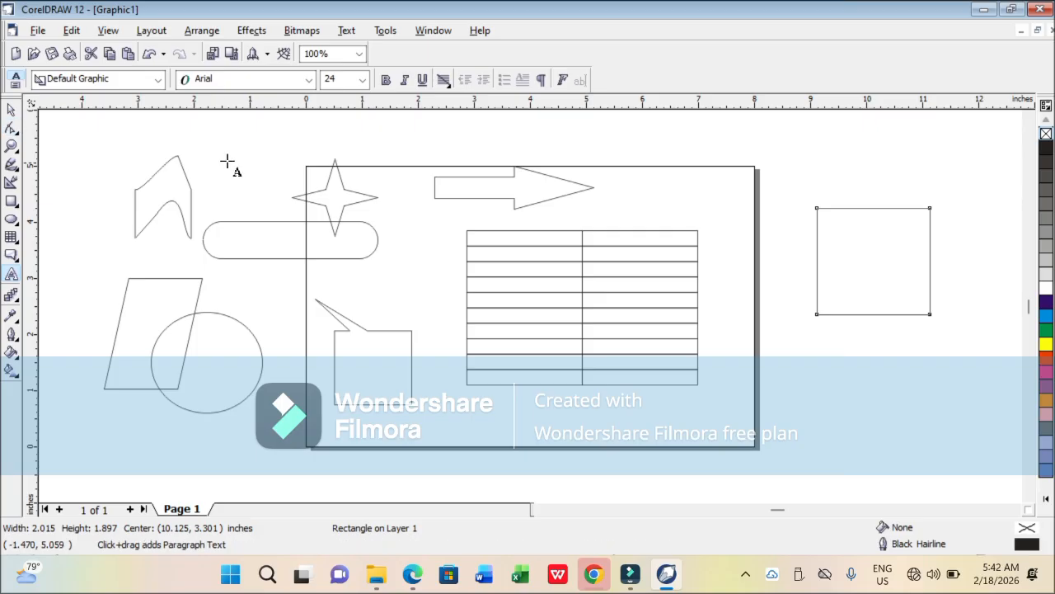
{"action": "left_click", "coordinate": [473, 13]}
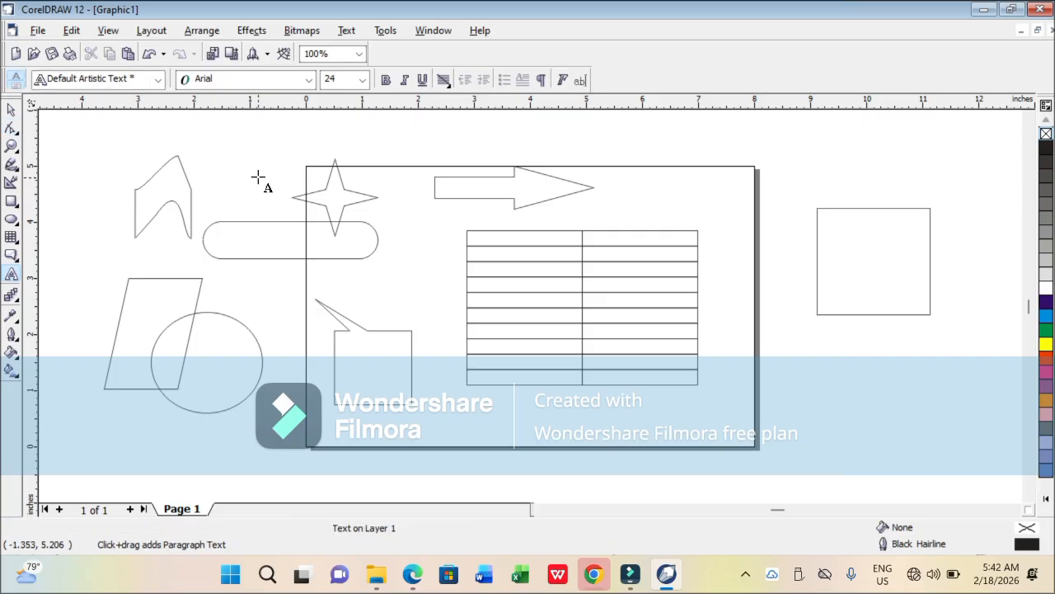
{"action": "type", "text": "dddd"}
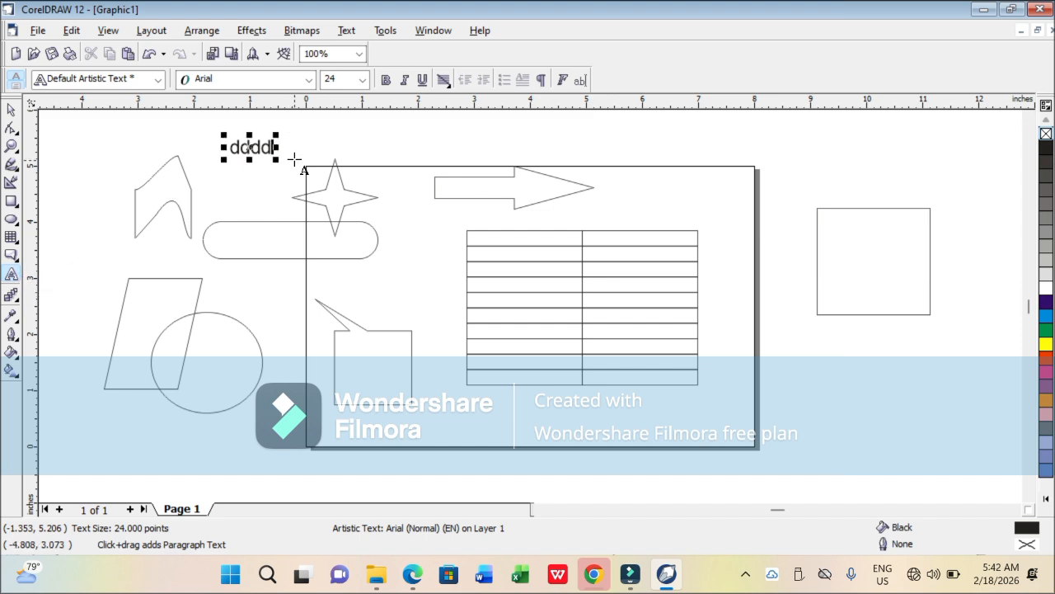
{"action": "type", "text": "ddds"}
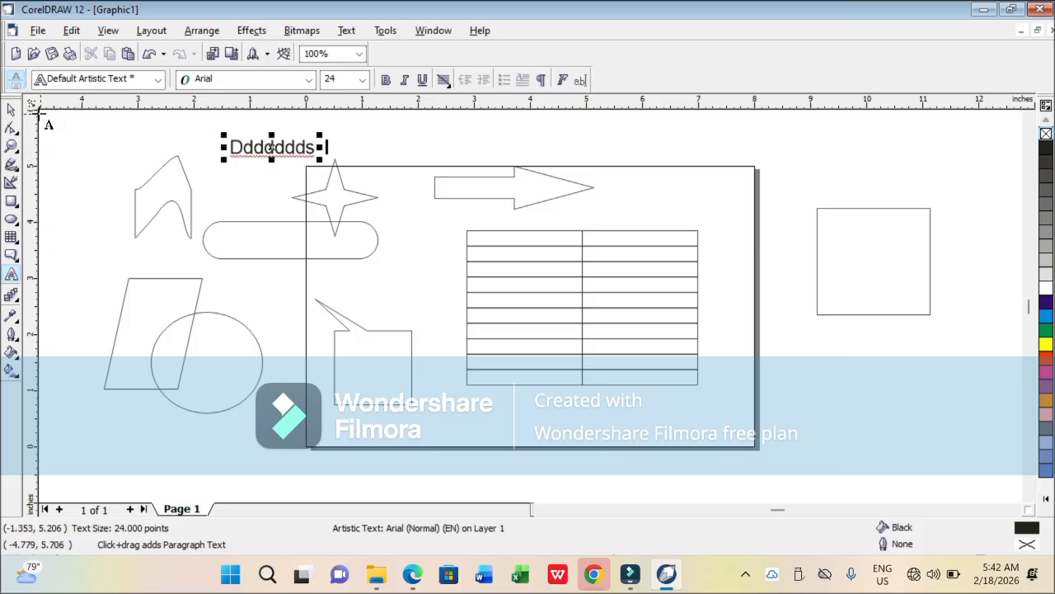
{"action": "left_click", "coordinate": [13, 108]}
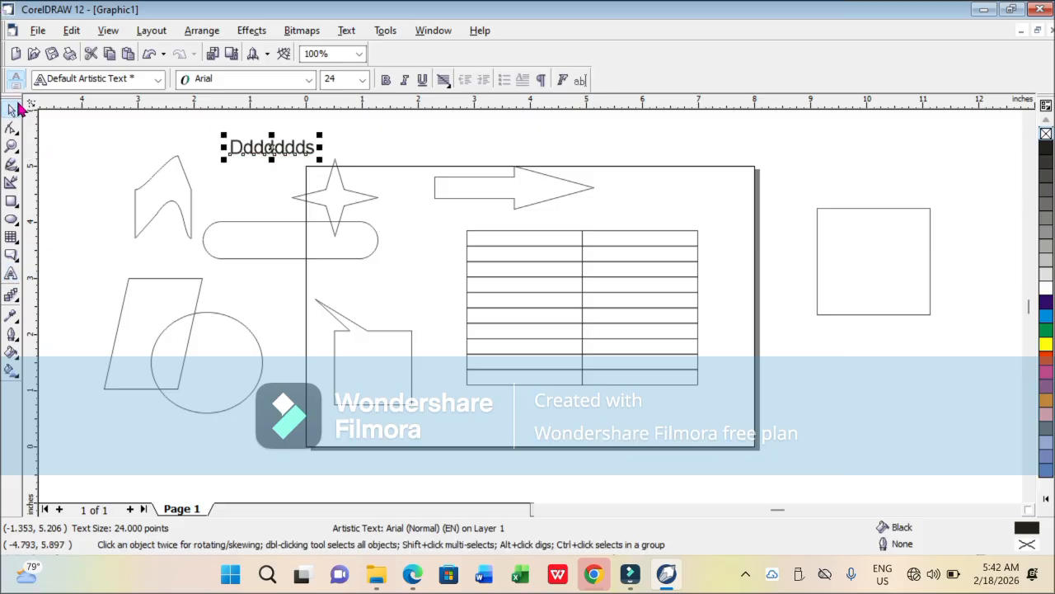
Apply a linear transparency to the "Ddddddds" text with the Interactive Transparency tool, fading it out toward its end
{"action": "left_click", "coordinate": [16, 302]}
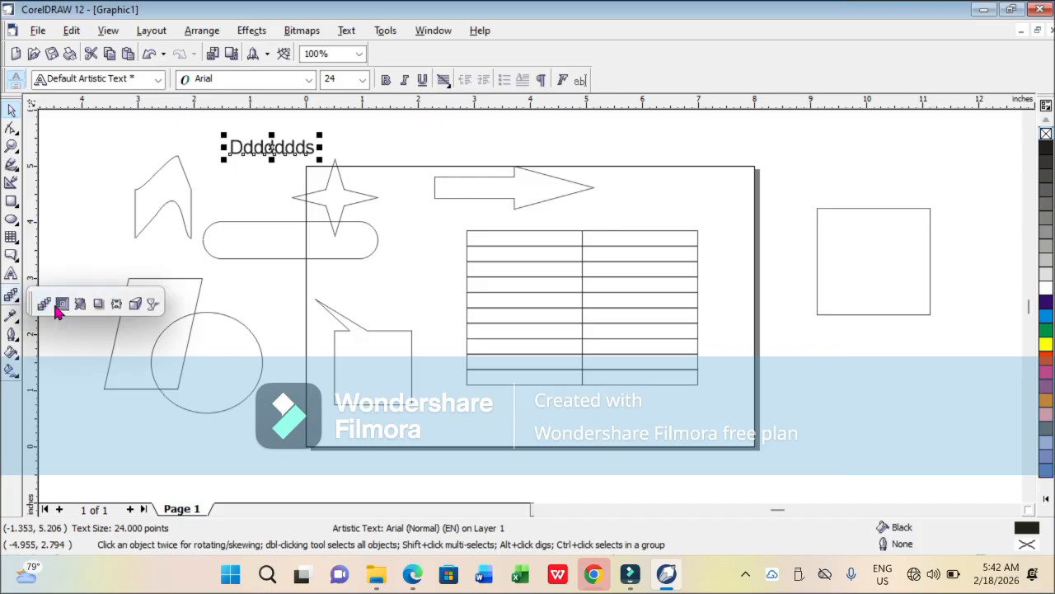
{"action": "left_click", "coordinate": [152, 308]}
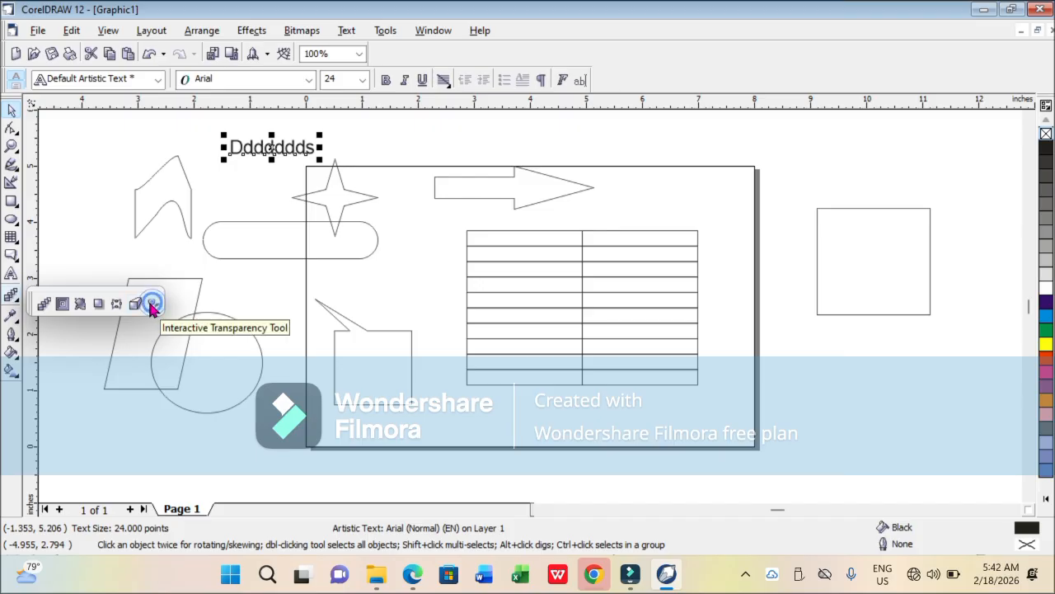
{"action": "left_click_drag", "start_coordinate": [274, 242], "coordinate": [346, 251]}
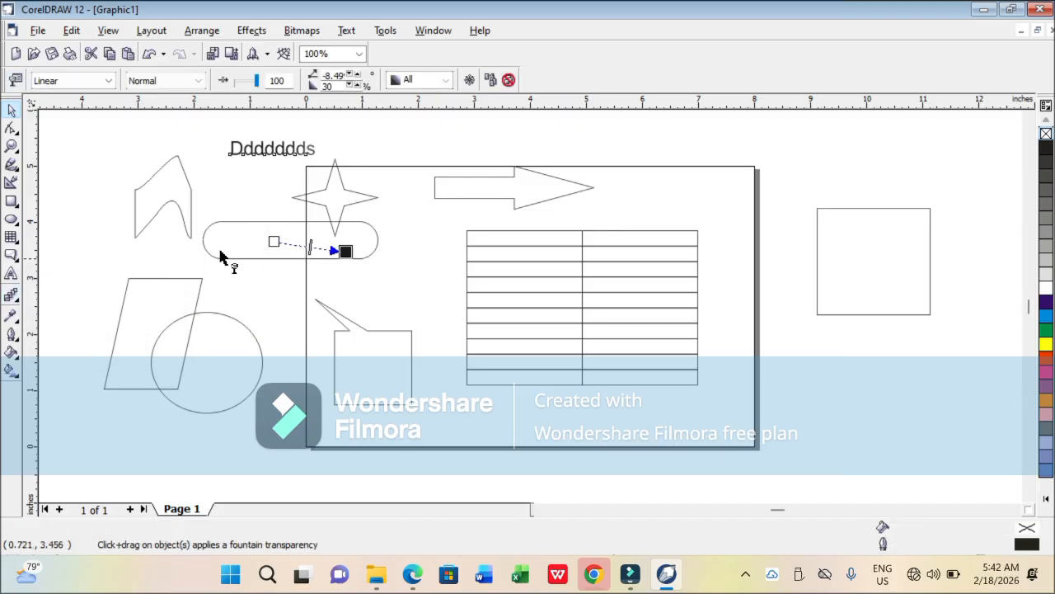
{"action": "left_click", "coordinate": [11, 108]}
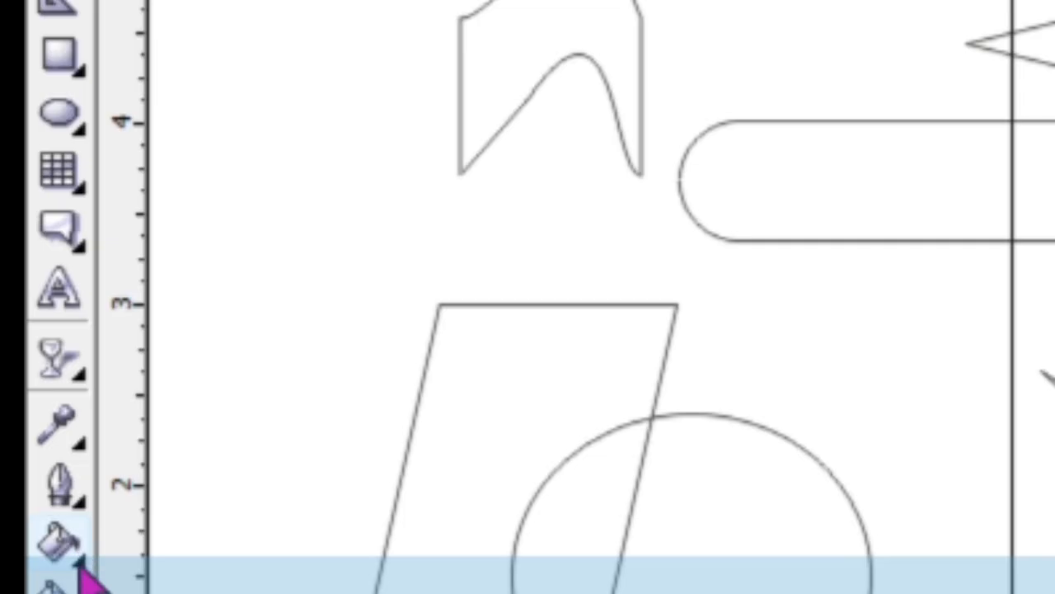
Give the "Ddddddds" text a linear two-color fountain fill from red to white
{"action": "left_click", "coordinate": [12, 355]}
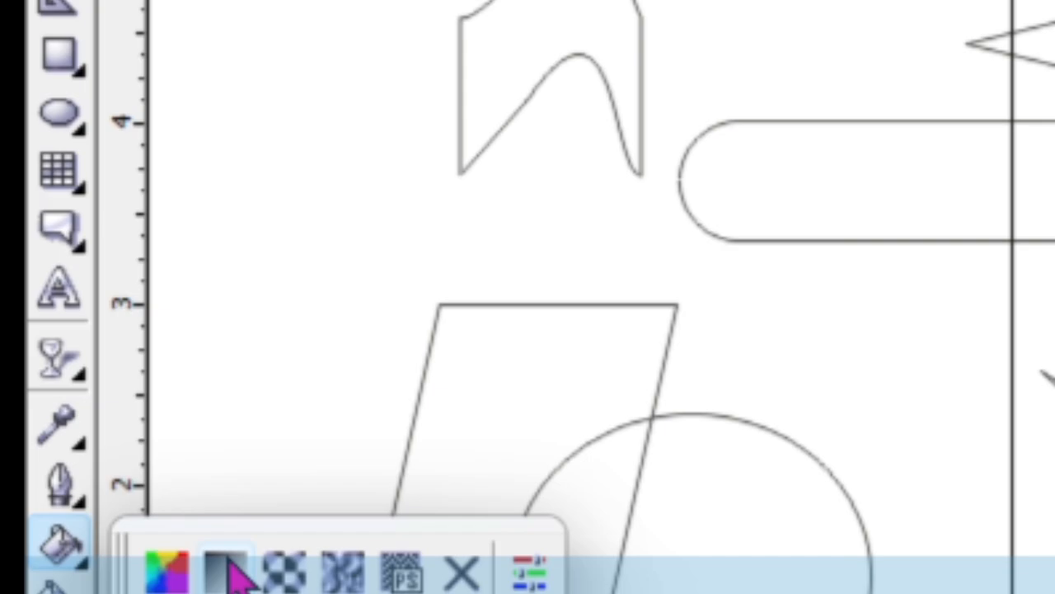
{"action": "left_click", "coordinate": [235, 573]}
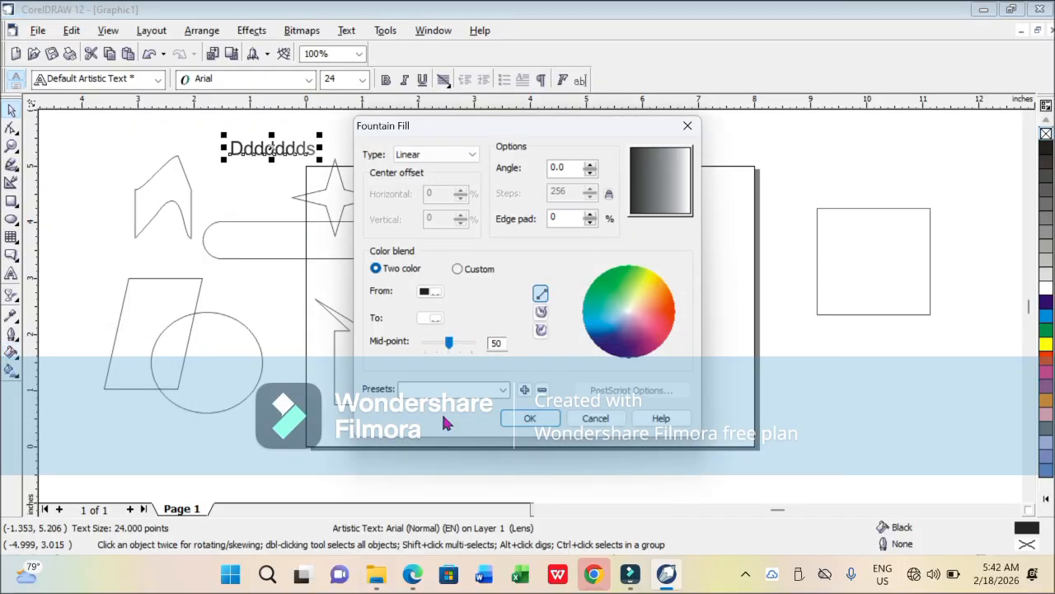
{"action": "left_click", "coordinate": [430, 291]}
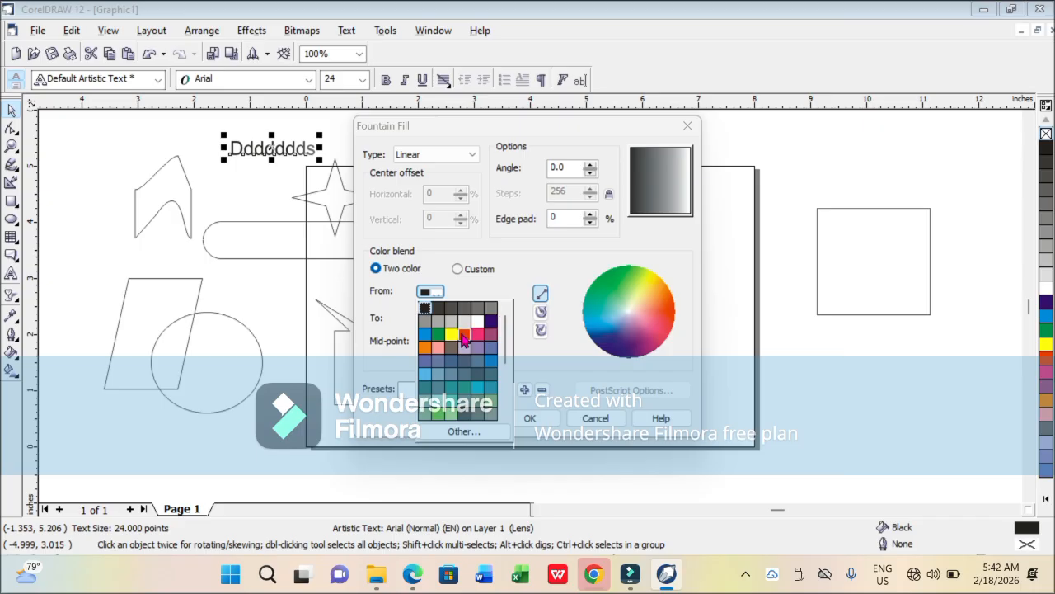
{"action": "left_click", "coordinate": [459, 334]}
{"action": "left_click", "coordinate": [529, 418]}
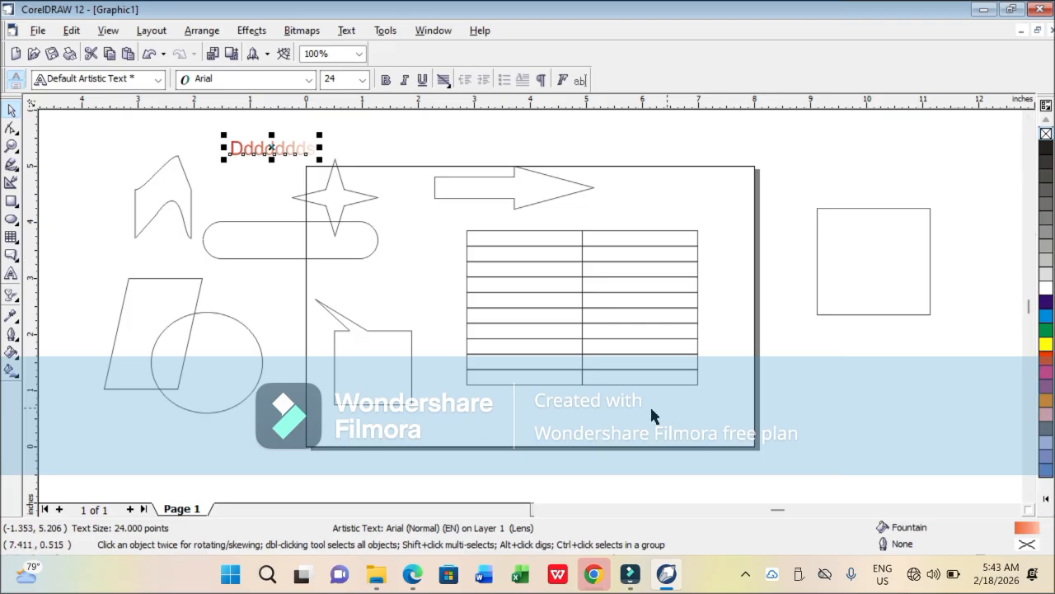
{"action": "left_click", "coordinate": [117, 192]}
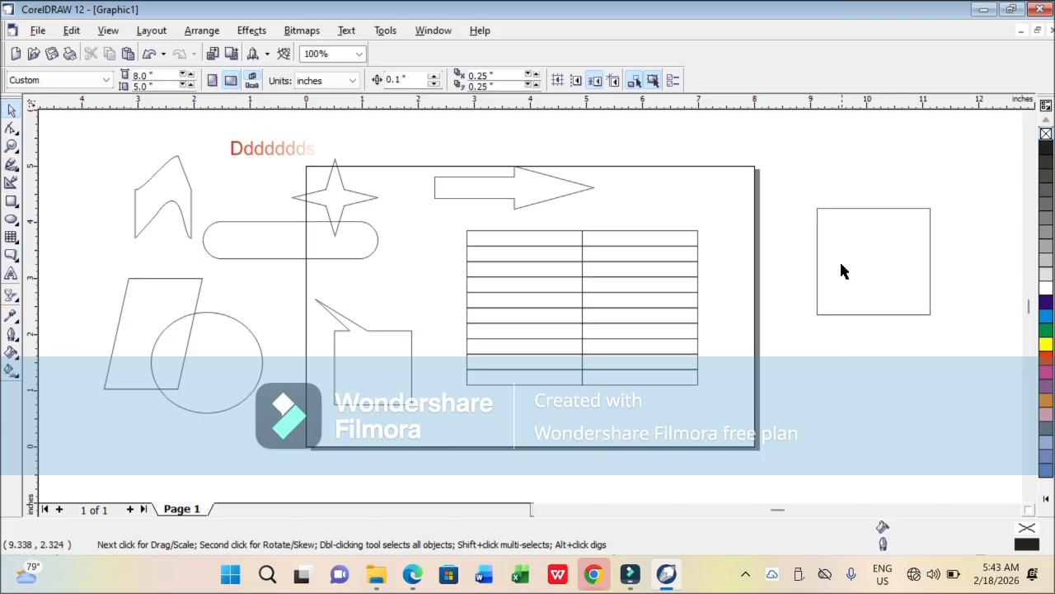
Fill the rectangle beside the page with cyan and then purple, and move it to about x 9.63, y 3.15 inches
{"action": "left_click", "coordinate": [863, 314]}
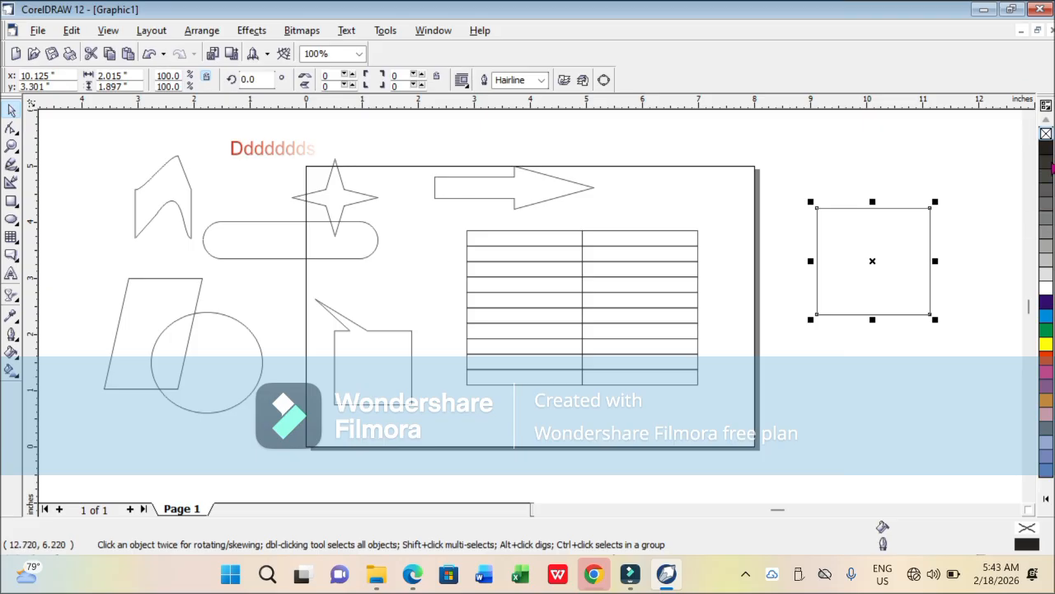
{"action": "left_click", "coordinate": [1046, 330]}
{"action": "left_click_drag", "start_coordinate": [843, 244], "coordinate": [801, 217]}
{"action": "left_click", "coordinate": [1045, 317]}
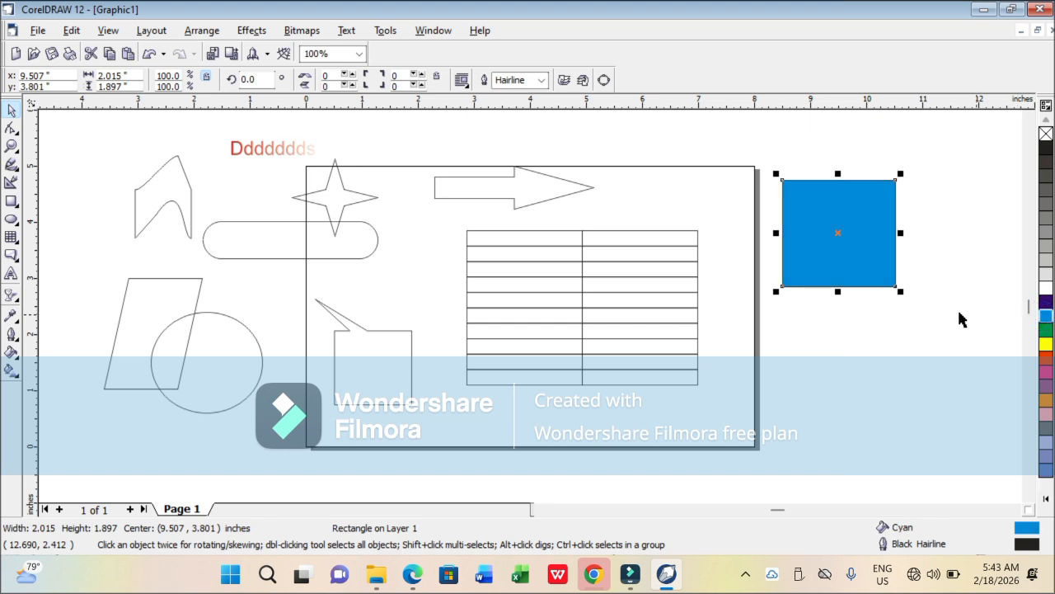
{"action": "left_click", "coordinate": [1045, 385]}
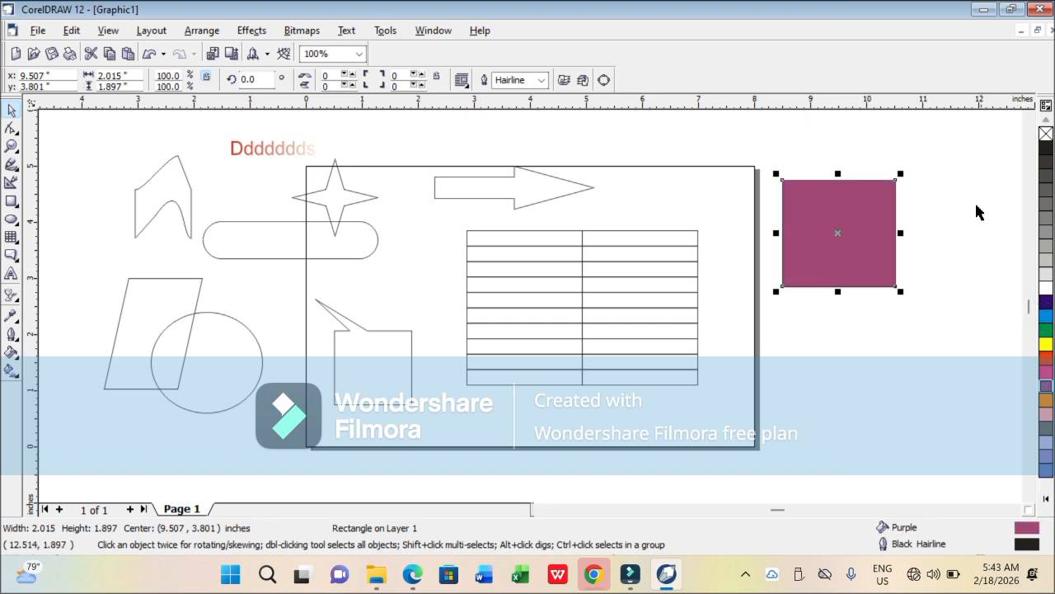
{"action": "left_click_drag", "start_coordinate": [888, 207], "coordinate": [1014, 229]}
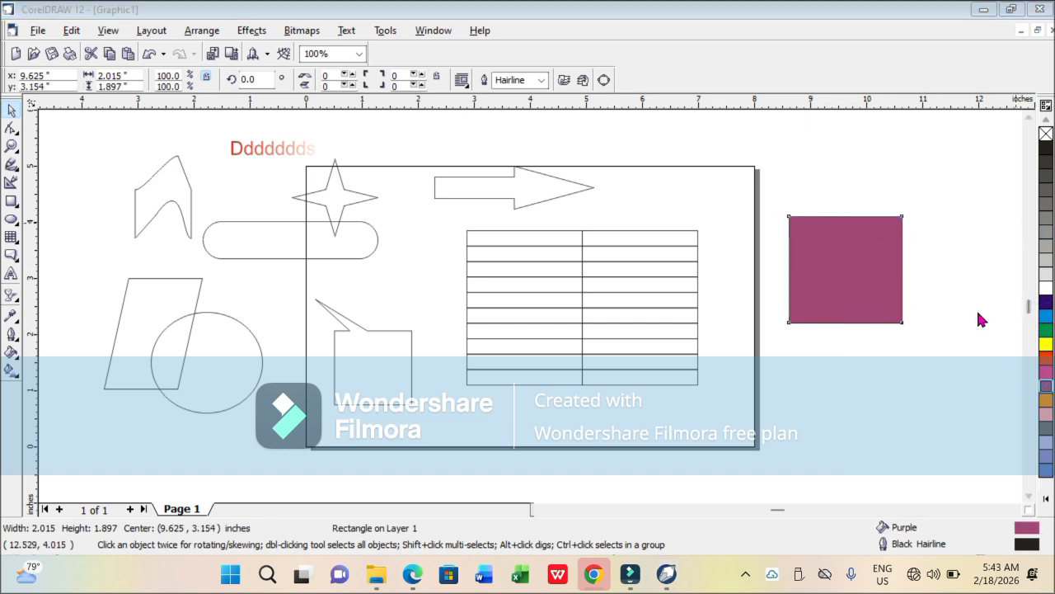
Try several fill colors from the full palette on the rectangle beside the page, ending with Olive Drab
{"action": "left_click", "coordinate": [876, 264]}
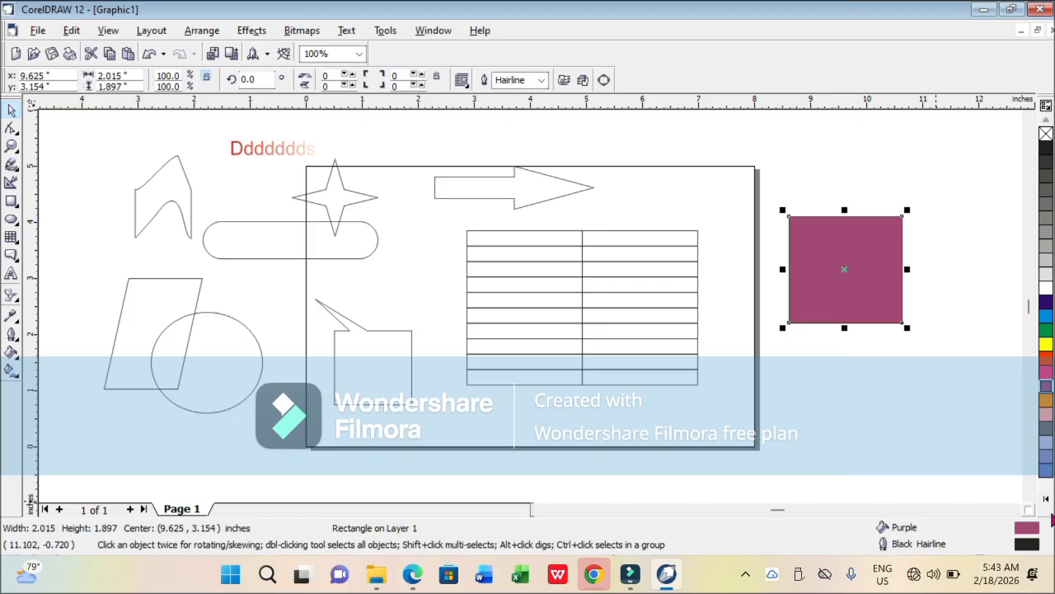
{"action": "left_click", "coordinate": [1046, 500]}
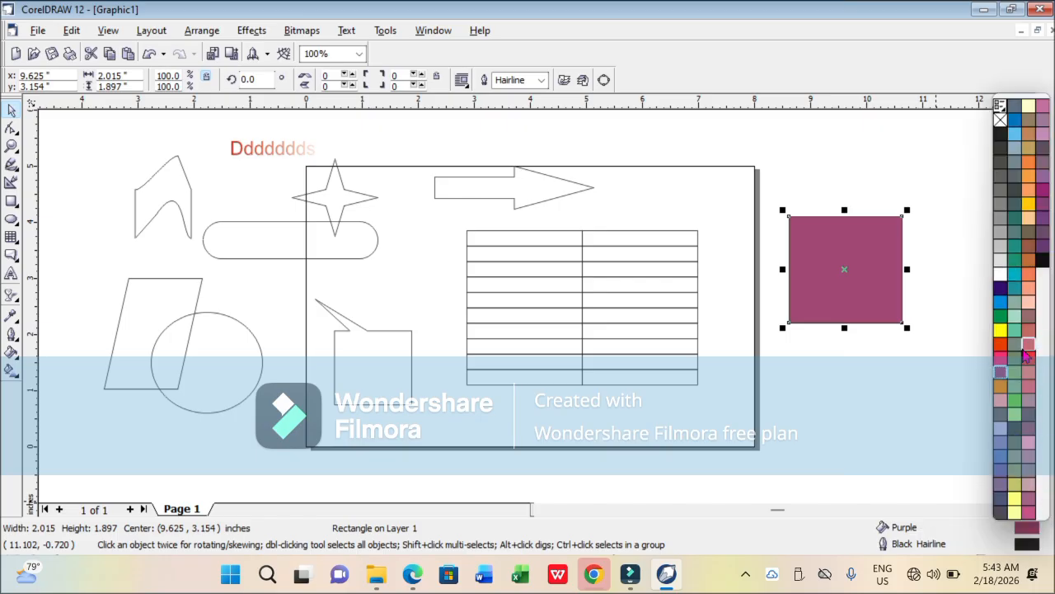
{"action": "left_click", "coordinate": [1029, 373]}
{"action": "left_click", "coordinate": [1015, 372]}
{"action": "left_click", "coordinate": [1015, 399]}
{"action": "left_click", "coordinate": [1016, 440]}
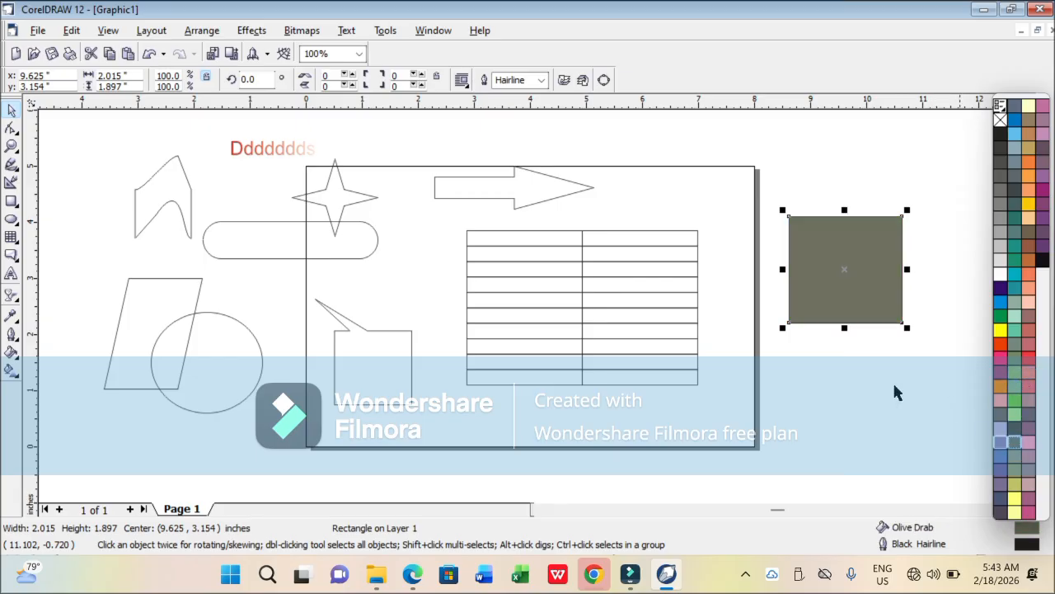
{"action": "left_click", "coordinate": [886, 384]}
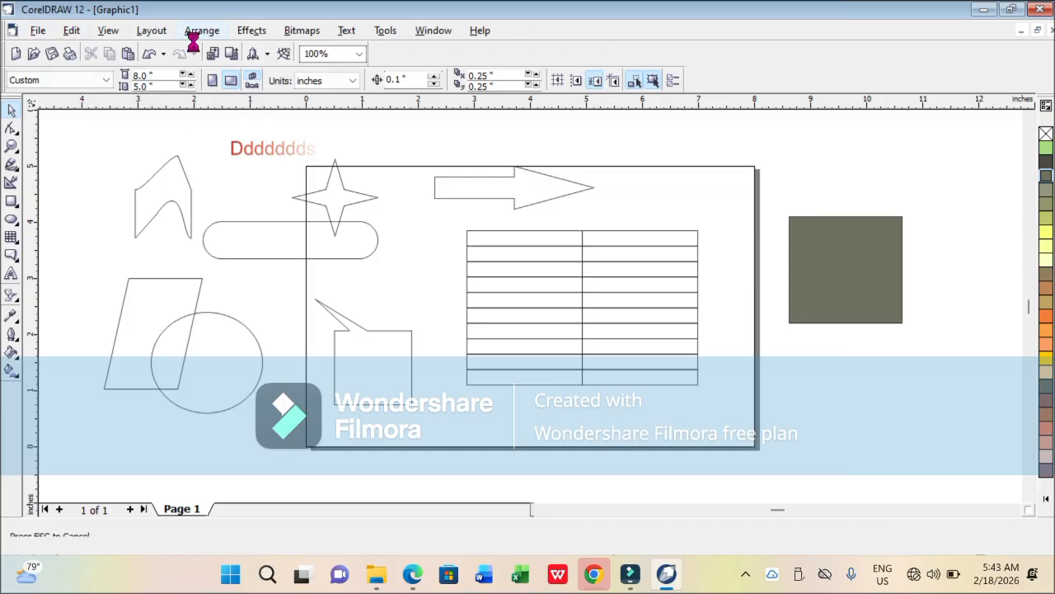
{"action": "left_click", "coordinate": [36, 32]}
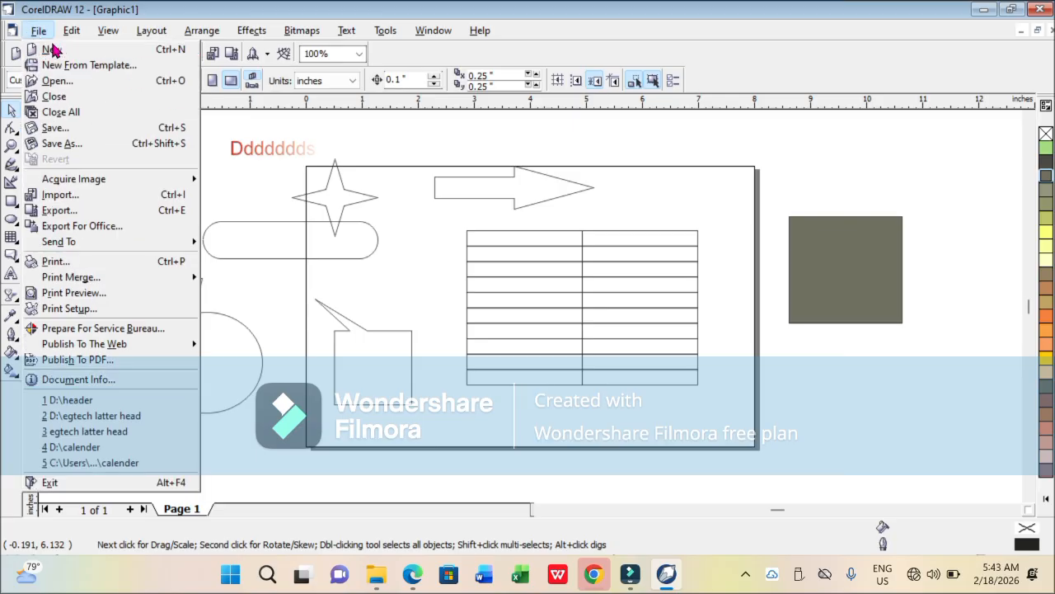
{"action": "mouse_move", "coordinate": [62, 36]}
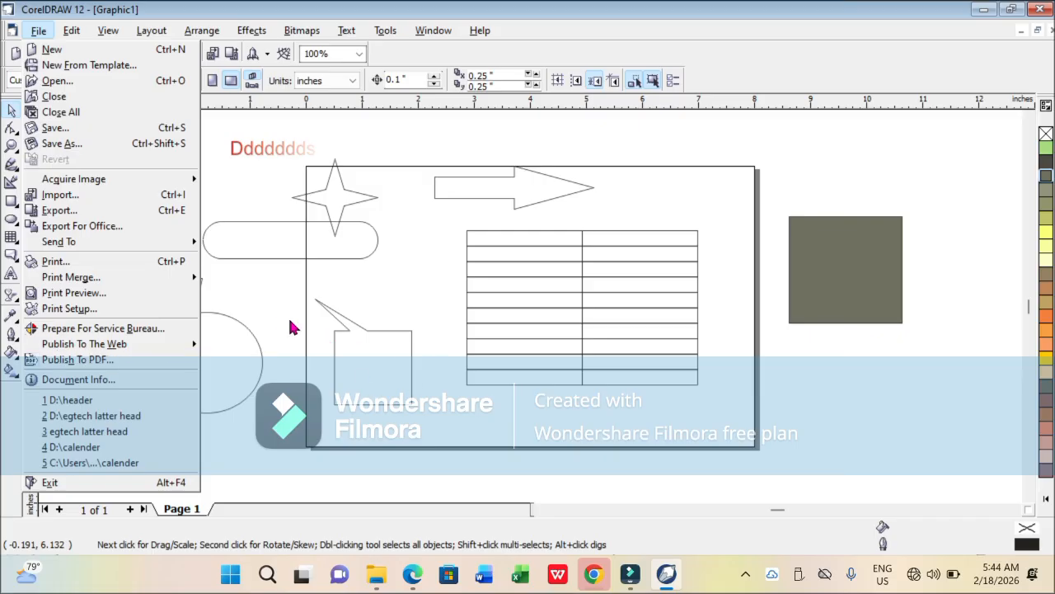
{"action": "left_click", "coordinate": [620, 410]}
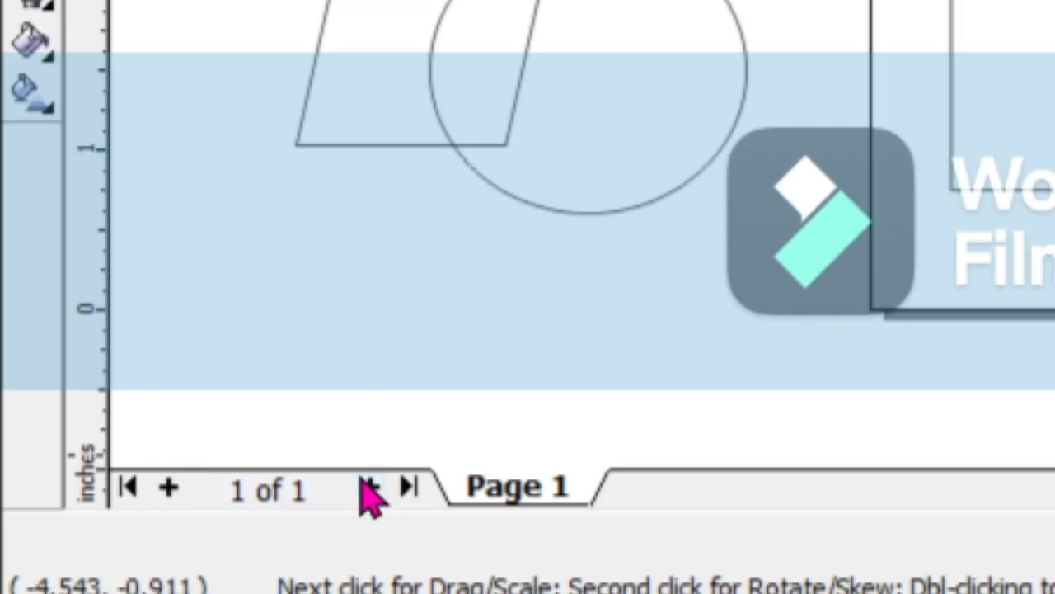
Add a second page after Page 1 and move the curved shape, parallelogram, ellipse and text onto it together
{"action": "left_click", "coordinate": [368, 487]}
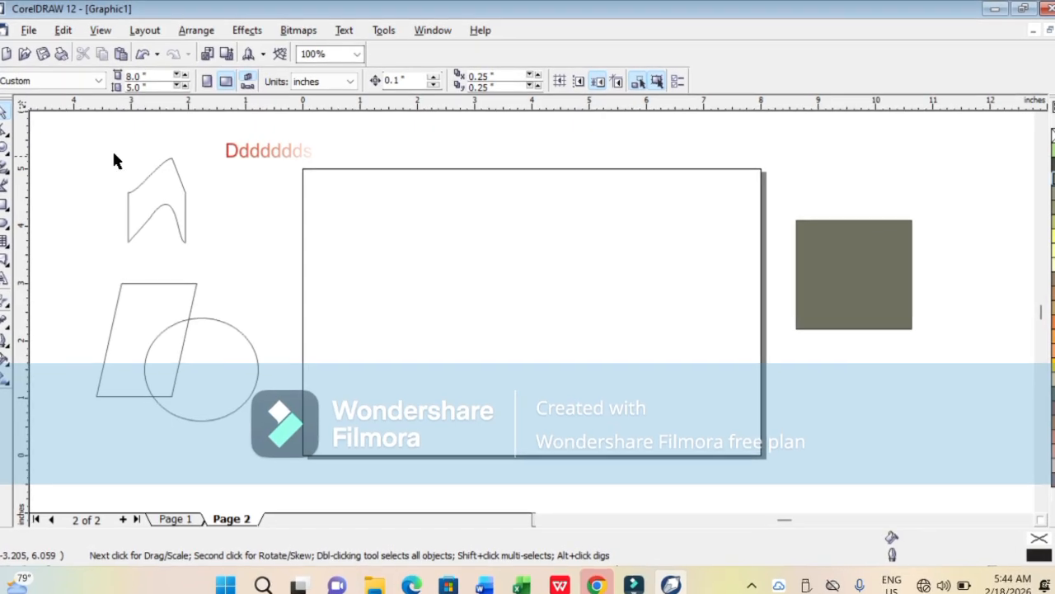
{"action": "left_click_drag", "start_coordinate": [97, 138], "coordinate": [260, 460]}
{"action": "left_click", "coordinate": [482, 262]}
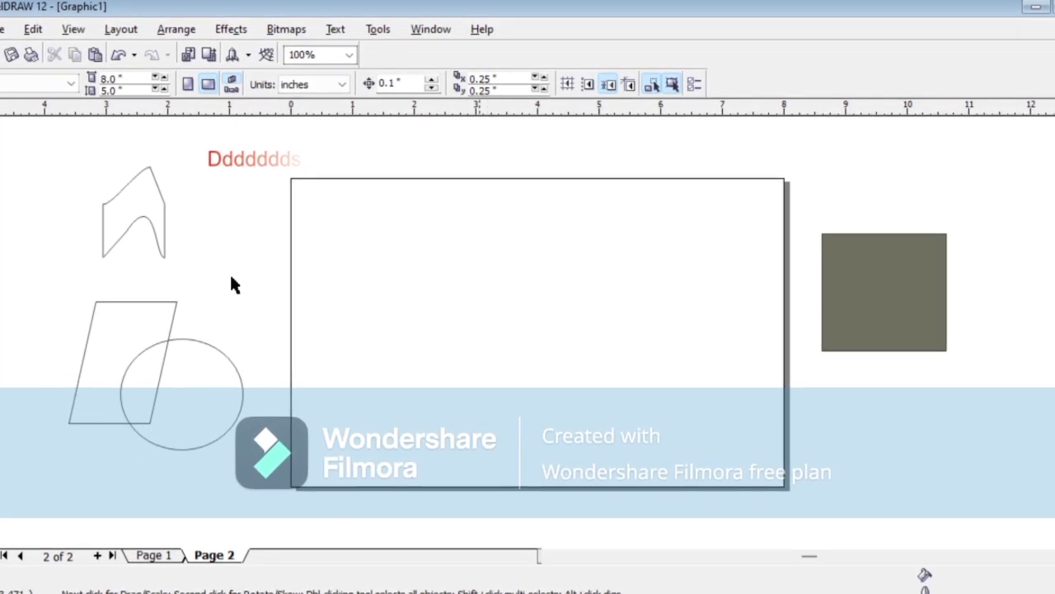
{"action": "left_click_drag", "start_coordinate": [41, 145], "coordinate": [437, 540]}
{"action": "left_click_drag", "start_coordinate": [134, 365], "coordinate": [514, 381]}
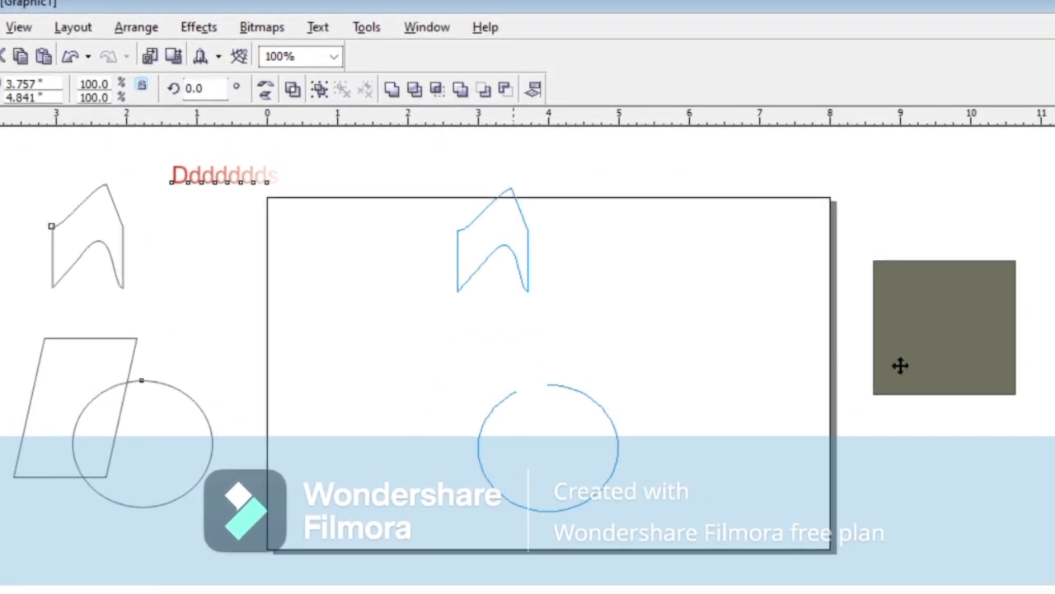
Move the olive rectangle onto Page 2 and place the "Ddddddds" text between the curved shape and the rectangle's top edge
{"action": "left_click", "coordinate": [913, 334]}
{"action": "left_click_drag", "start_coordinate": [969, 345], "coordinate": [736, 347]}
{"action": "left_click", "coordinate": [628, 183]}
{"action": "left_click_drag", "start_coordinate": [631, 188], "coordinate": [553, 273]}
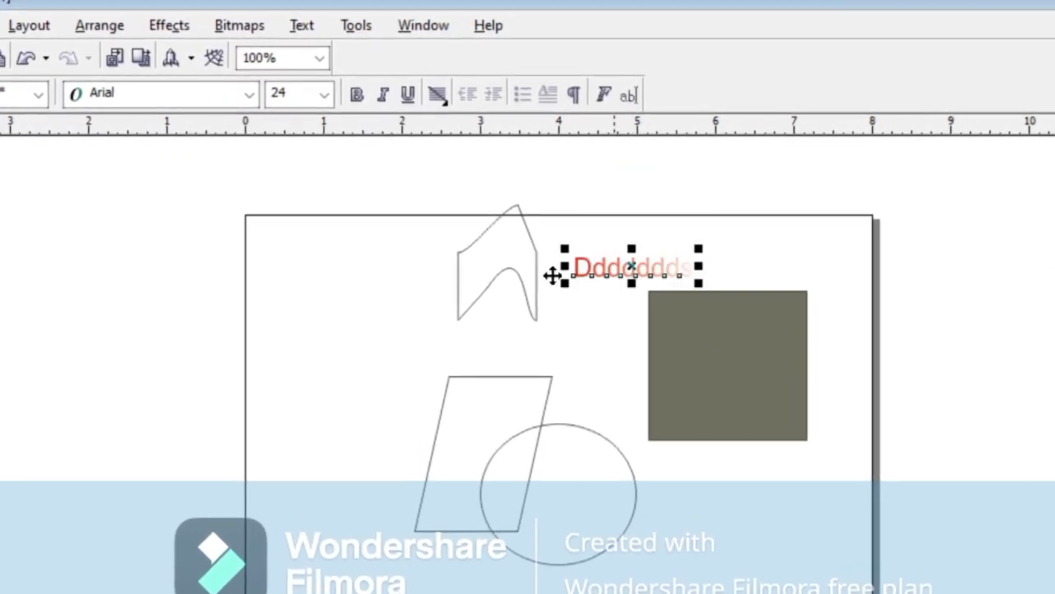
{"action": "left_click", "coordinate": [349, 405]}
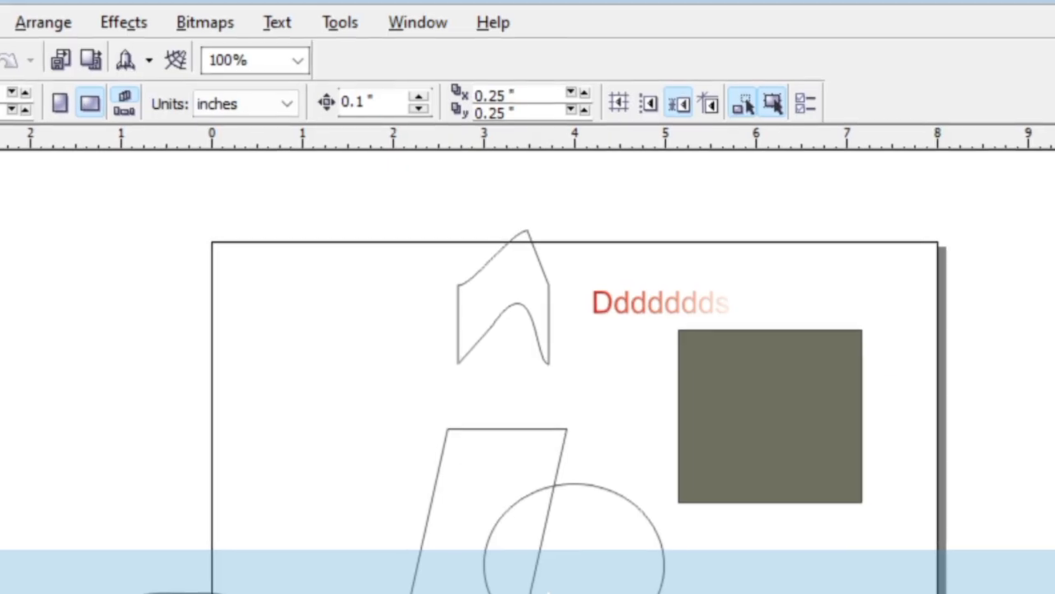
{"action": "left_click", "coordinate": [0, 23]}
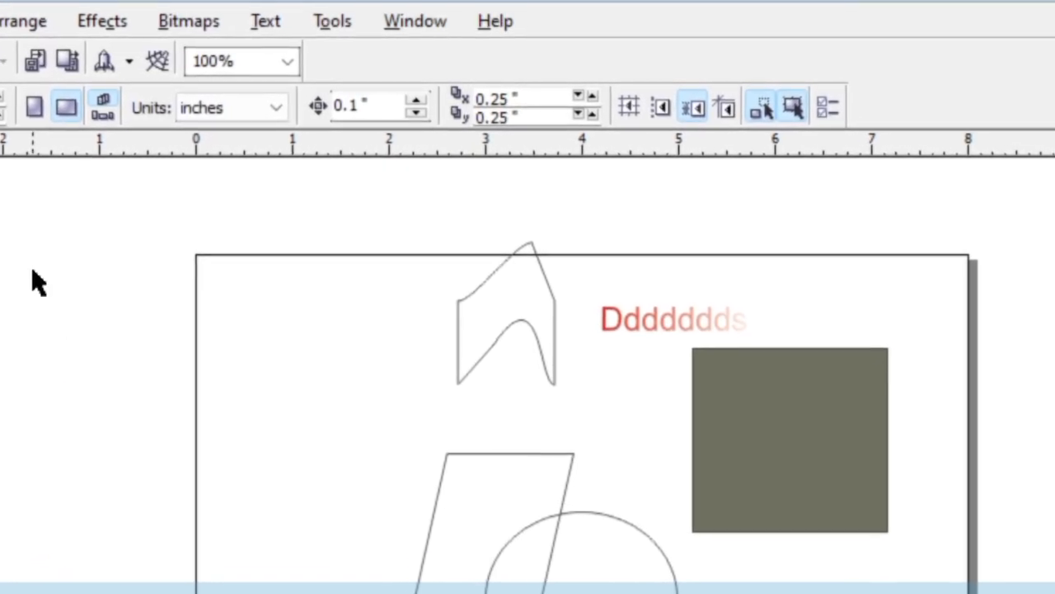
{"action": "left_click", "coordinate": [13, 21]}
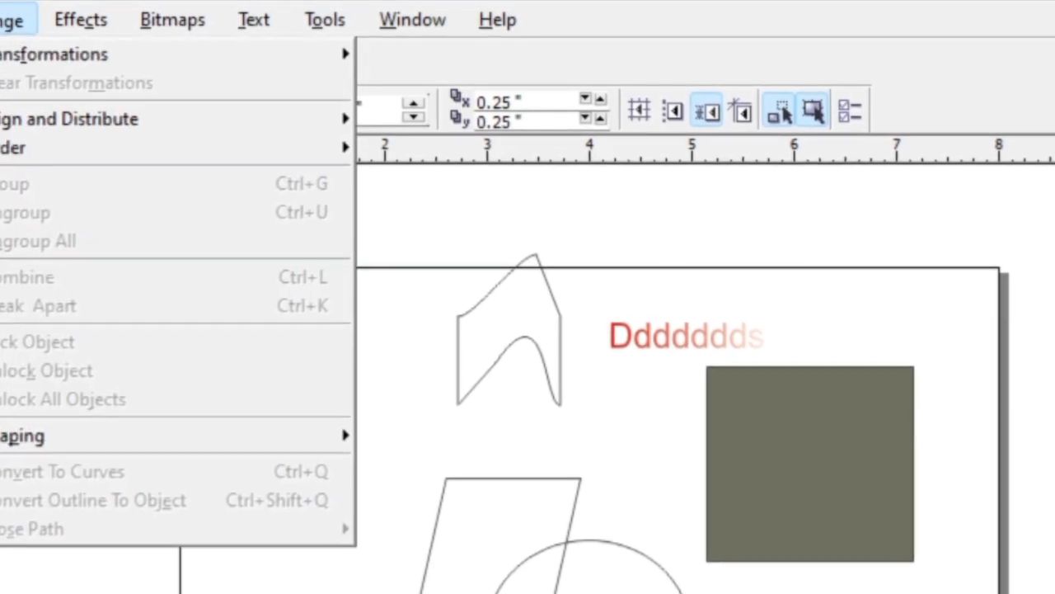
{"action": "mouse_move", "coordinate": [173, 21]}
{"action": "mouse_move", "coordinate": [510, 16]}
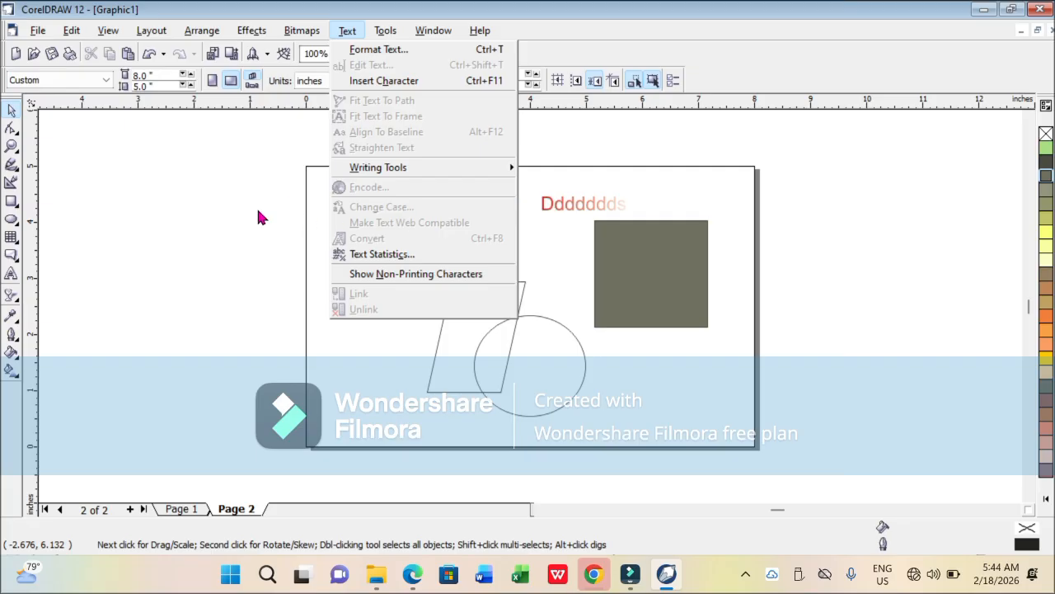
{"action": "left_click", "coordinate": [303, 416]}
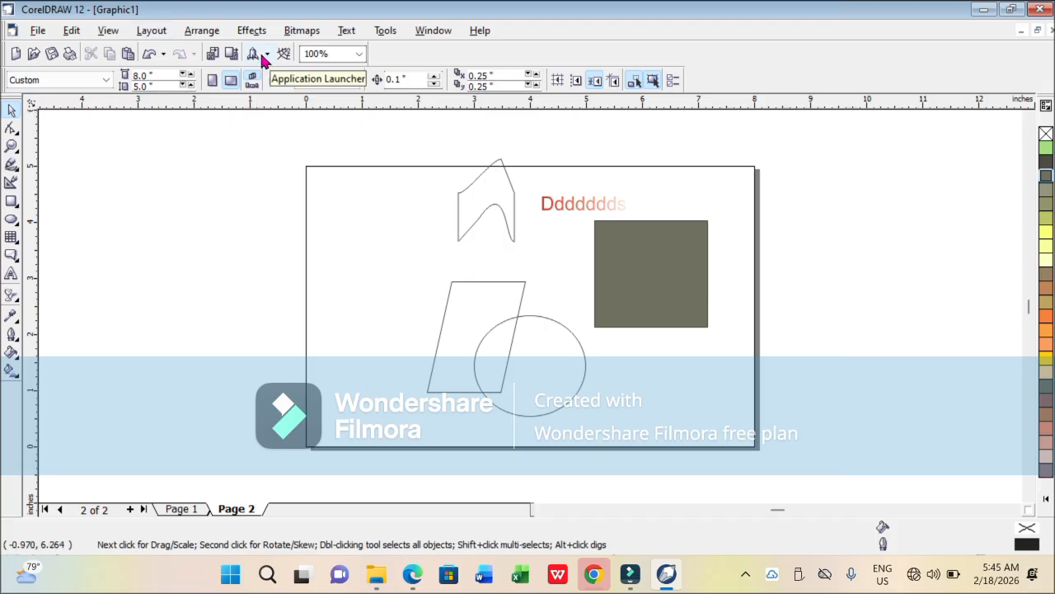
Move the curved shape fully inside the page, centred at about x 2.87, y 4.01 inches
{"action": "left_click", "coordinate": [478, 176]}
{"action": "left_click_drag", "start_coordinate": [502, 193], "coordinate": [487, 214]}
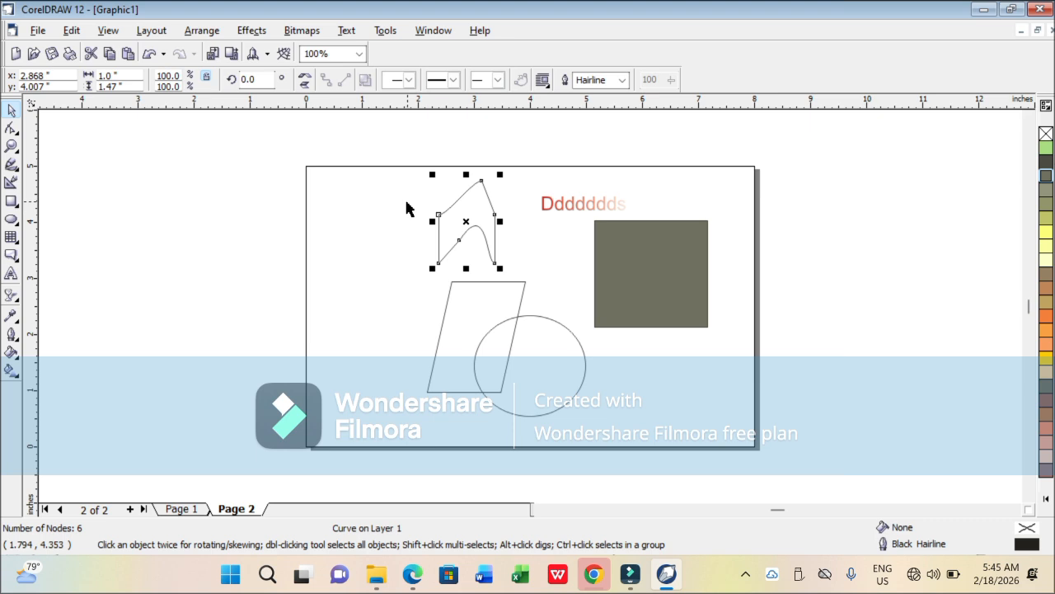
{"action": "left_click", "coordinate": [266, 56]}
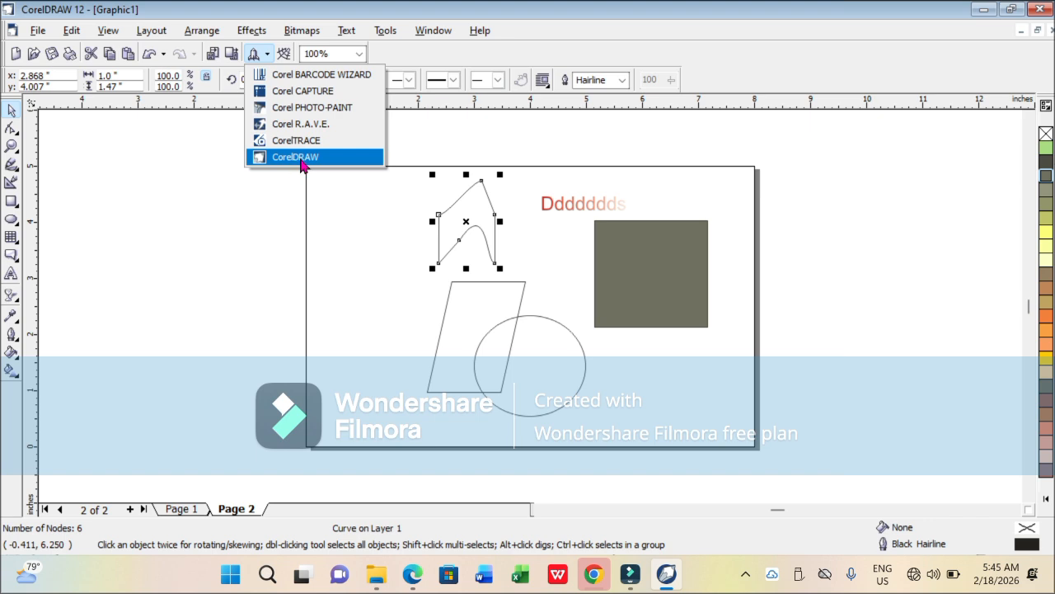
{"action": "left_click", "coordinate": [306, 200]}
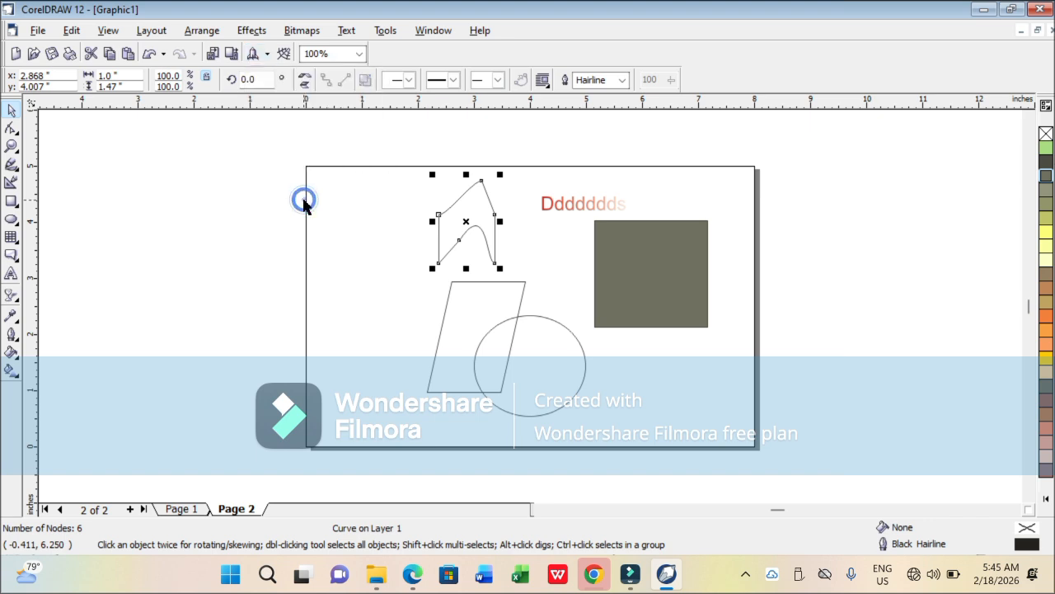
{"action": "left_click", "coordinate": [231, 200]}
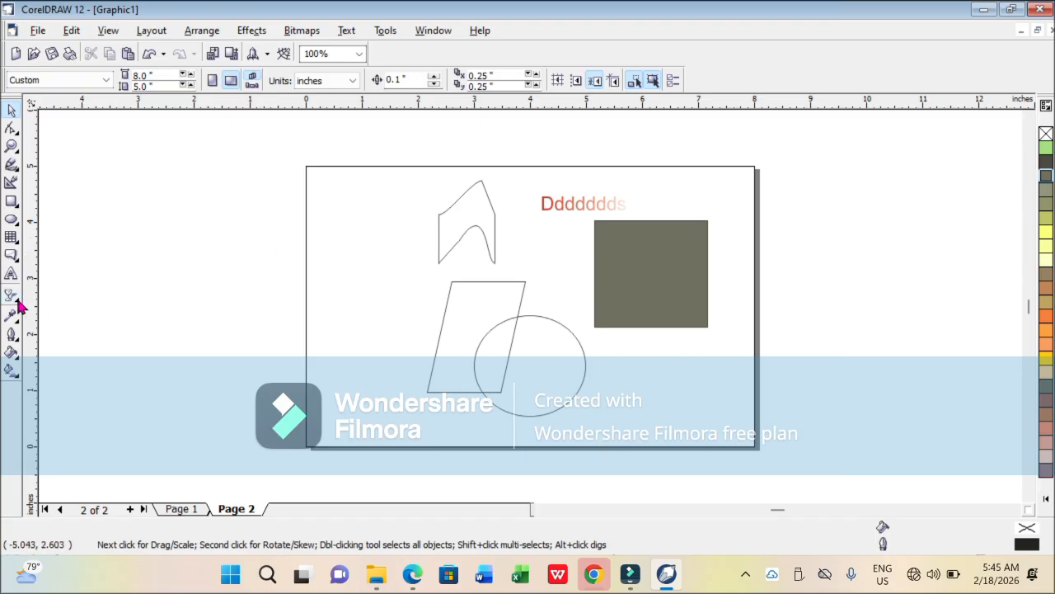
{"action": "left_click", "coordinate": [627, 247]}
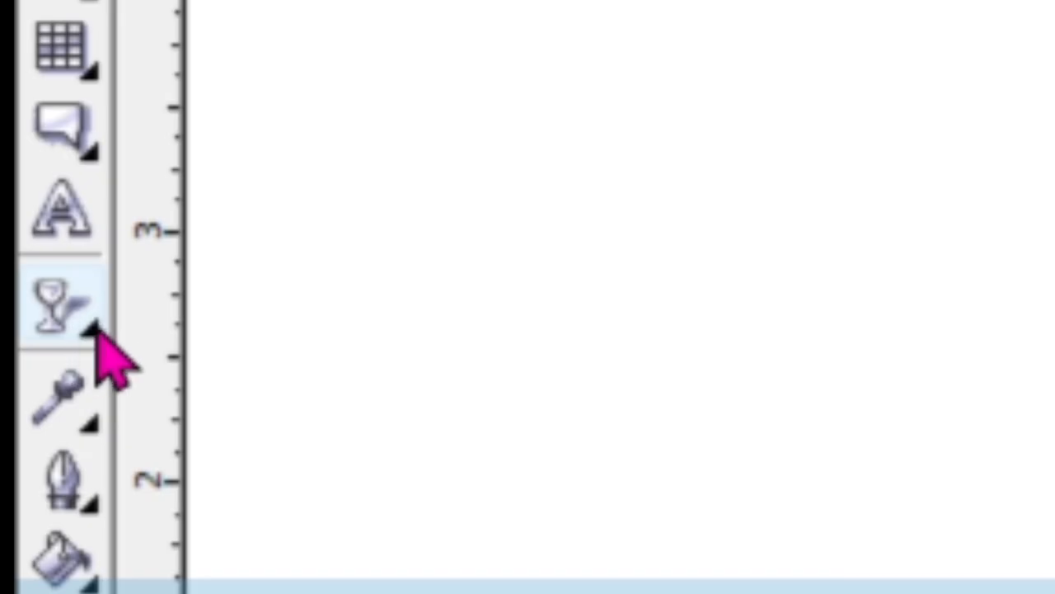
{"action": "left_click", "coordinate": [20, 301]}
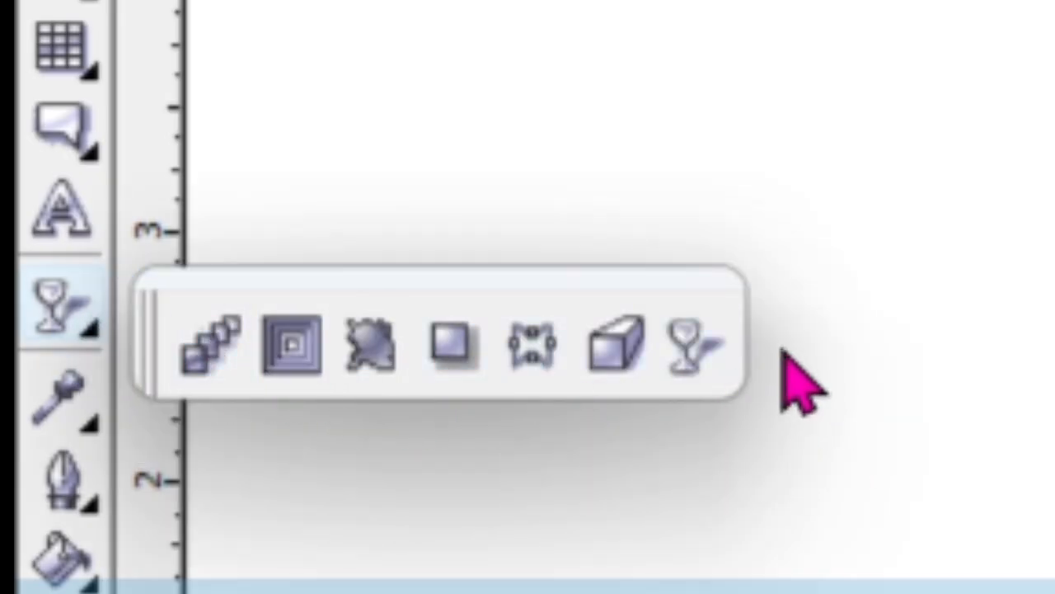
Try linear interactive transparencies in different directions on the olive rectangle, and undo them to restore its solid fill
{"action": "left_click", "coordinate": [691, 342]}
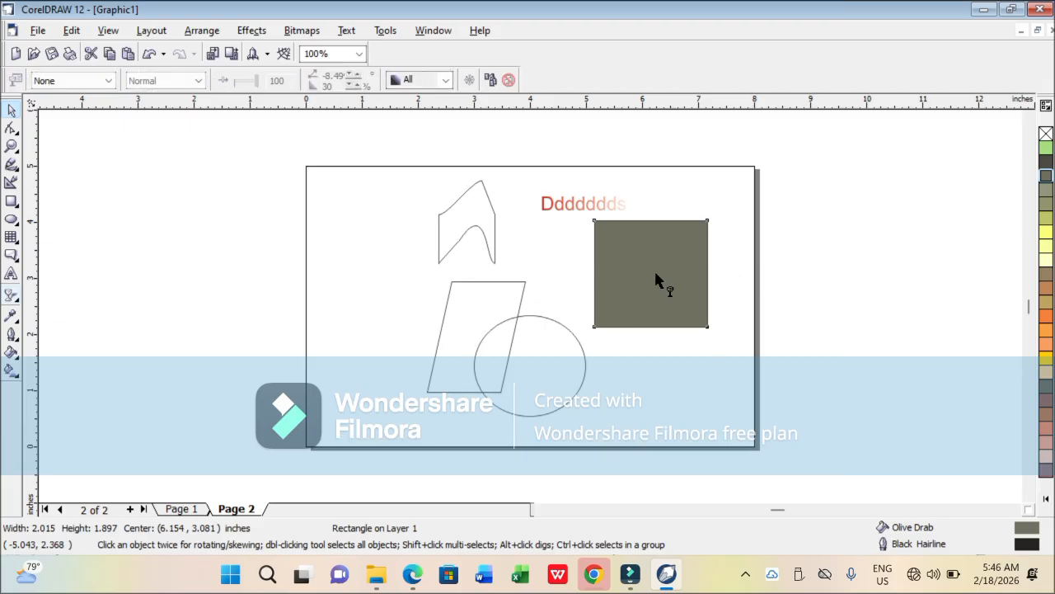
{"action": "left_click_drag", "start_coordinate": [619, 256], "coordinate": [662, 295]}
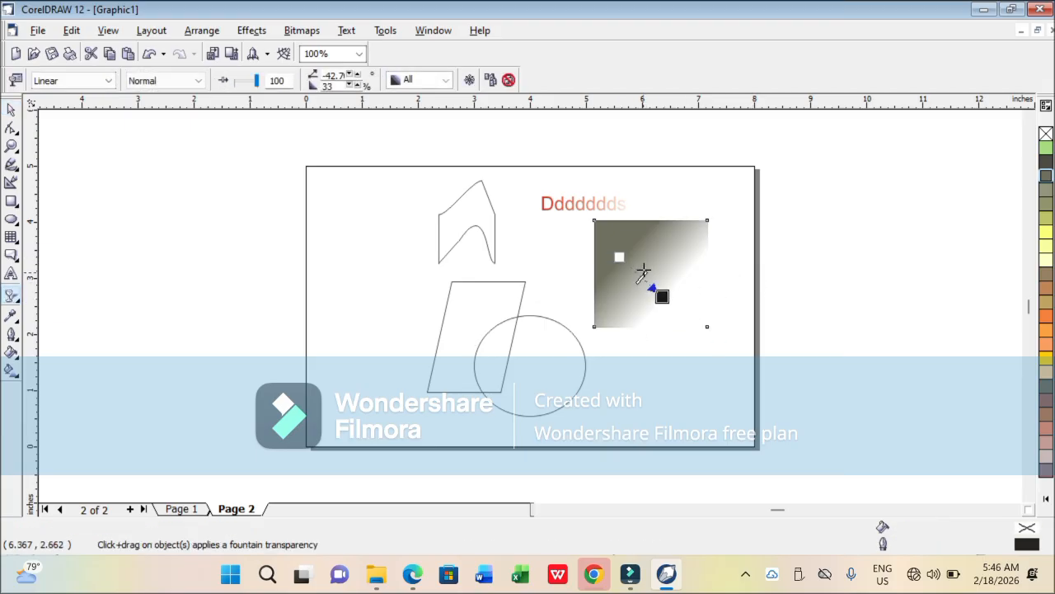
{"action": "left_click_drag", "start_coordinate": [645, 255], "coordinate": [683, 237]}
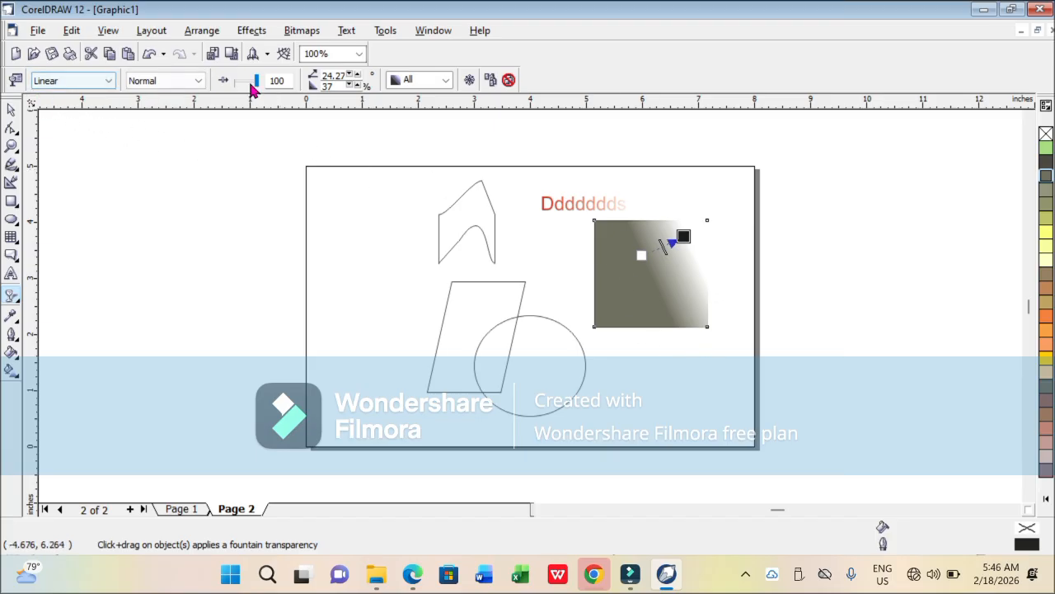
{"action": "left_click_drag", "start_coordinate": [618, 274], "coordinate": [646, 297]}
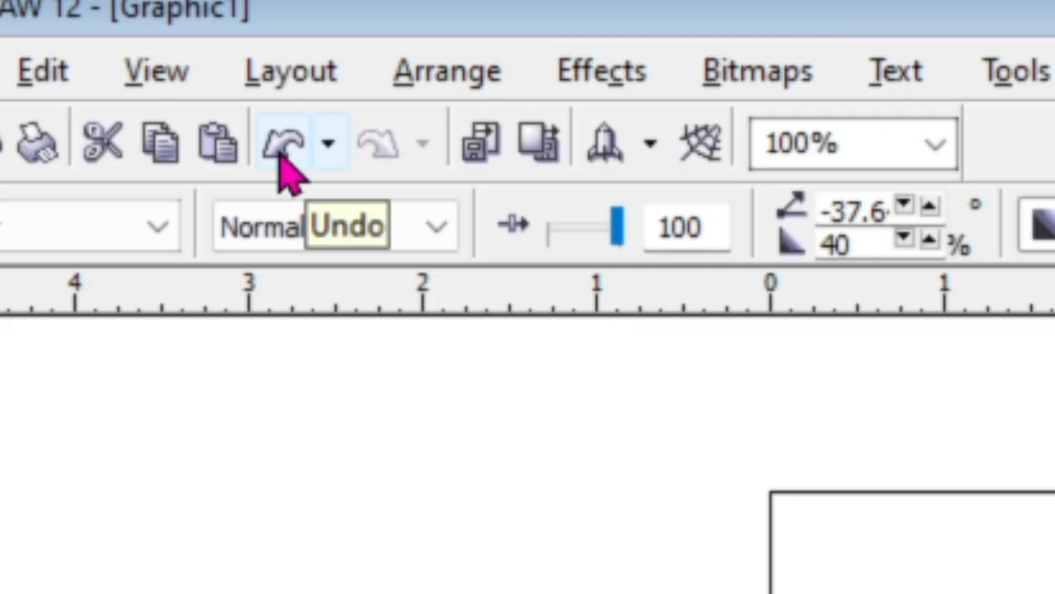
{"action": "left_click", "coordinate": [283, 169]}
{"action": "left_click", "coordinate": [283, 169]}
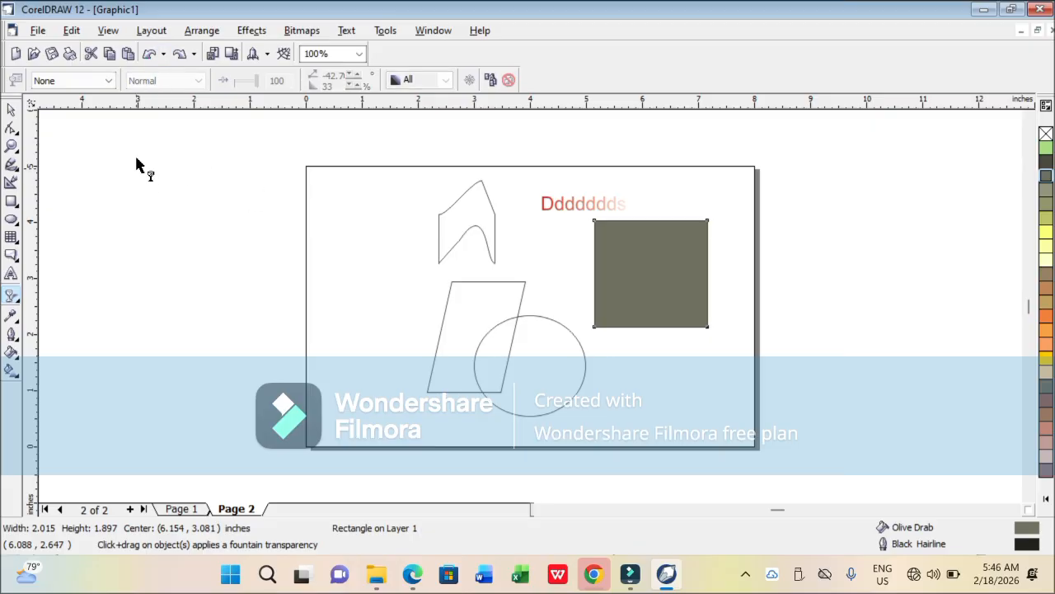
{"action": "left_click", "coordinate": [10, 109]}
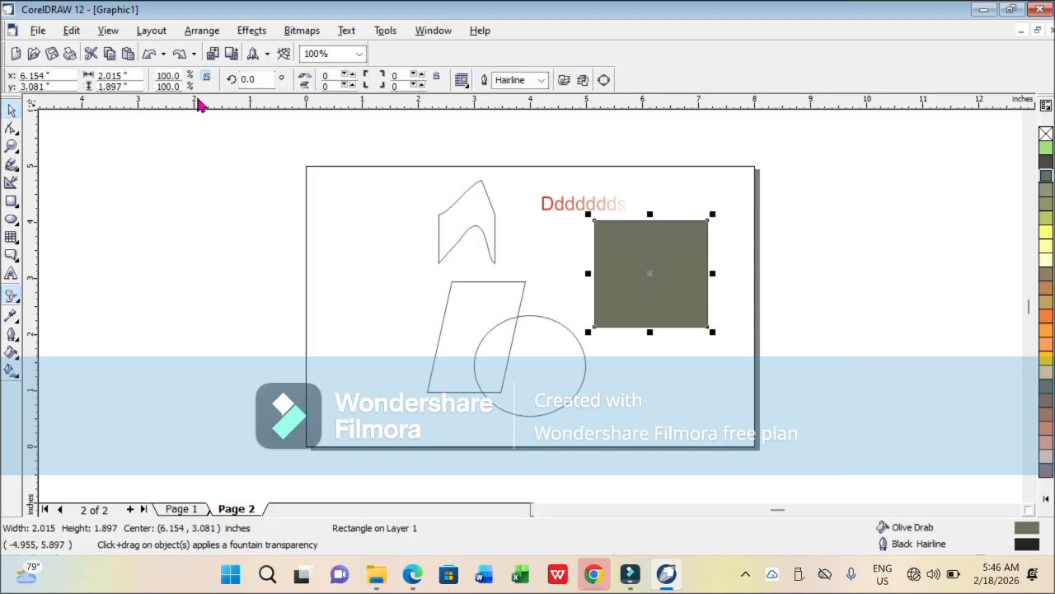
Apply an interactive transparency to the olive rectangle and change its transparency type to Uniform
{"action": "left_click", "coordinate": [11, 299]}
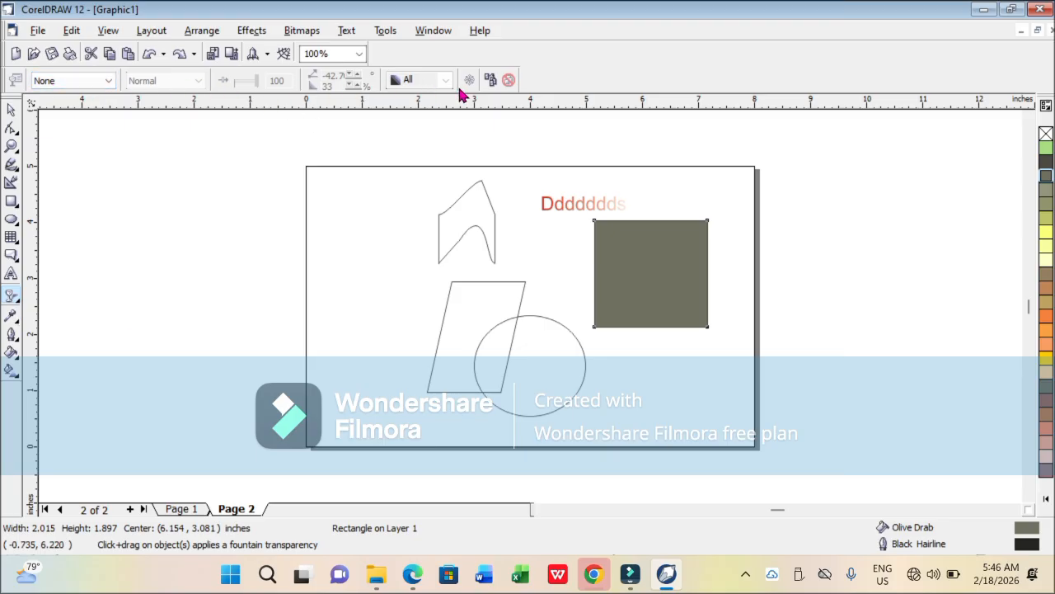
{"action": "left_click_drag", "start_coordinate": [618, 246], "coordinate": [653, 281]}
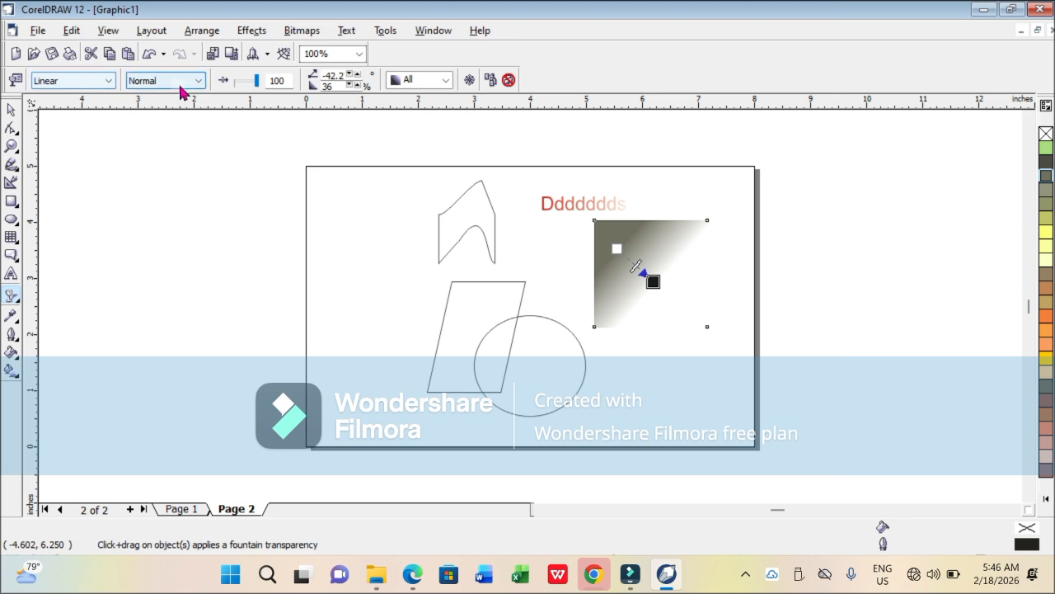
{"action": "left_click", "coordinate": [95, 83]}
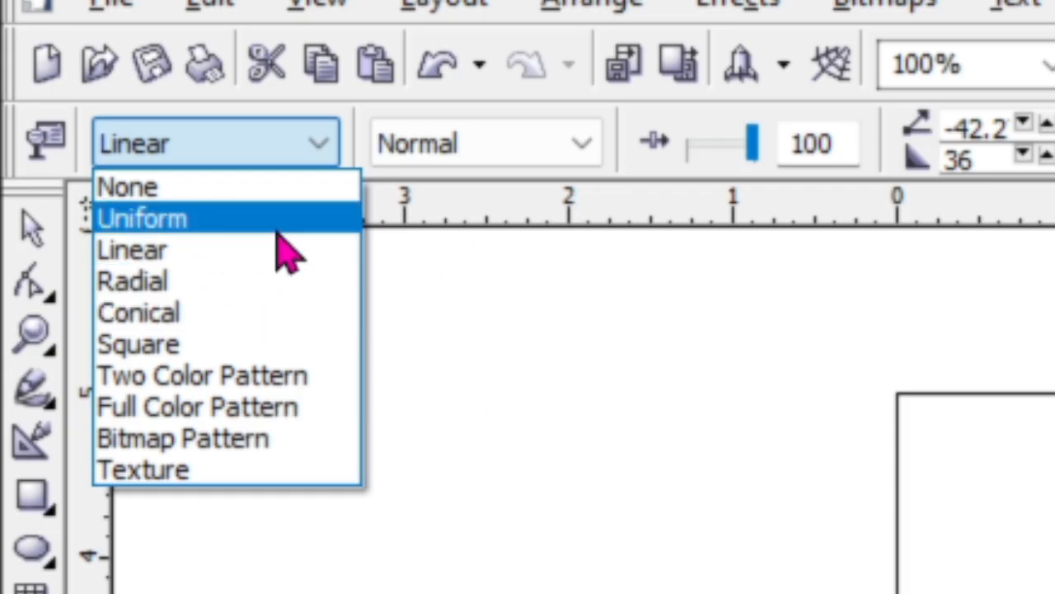
{"action": "left_click", "coordinate": [247, 218]}
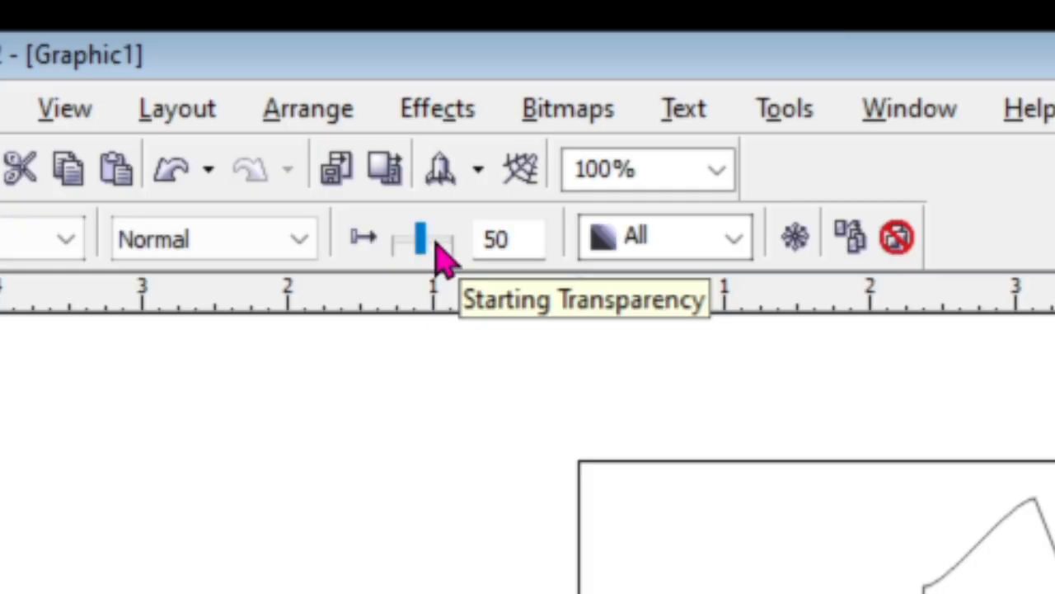
Try lower and higher starting transparency levels on the rectangle, ending at about 50
{"action": "left_click", "coordinate": [251, 83]}
{"action": "left_click_drag", "start_coordinate": [430, 239], "coordinate": [410, 230]}
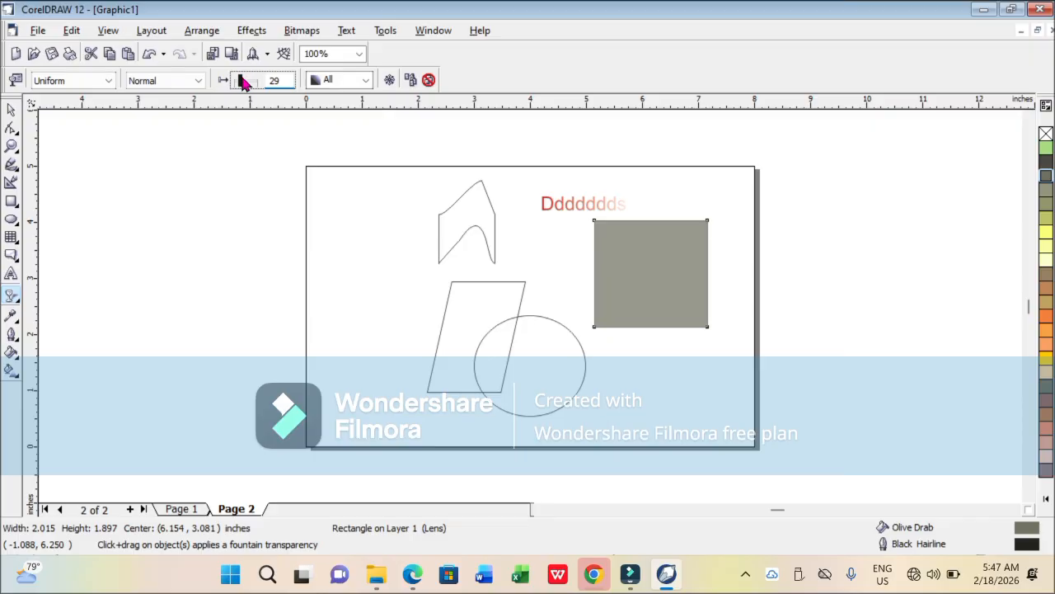
{"action": "left_click", "coordinate": [251, 84]}
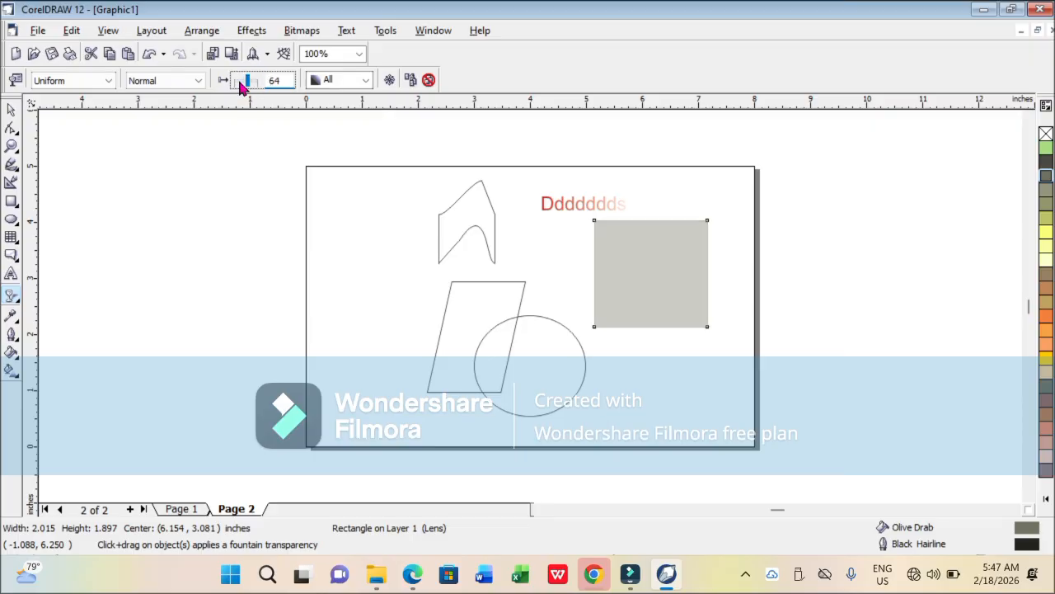
{"action": "left_click", "coordinate": [239, 83]}
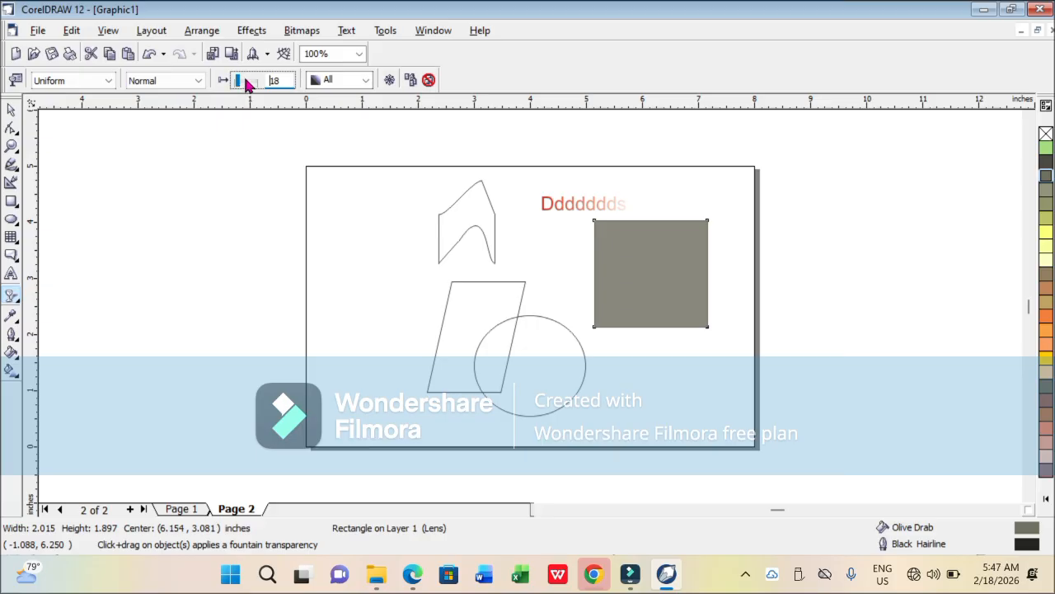
{"action": "left_click", "coordinate": [247, 83]}
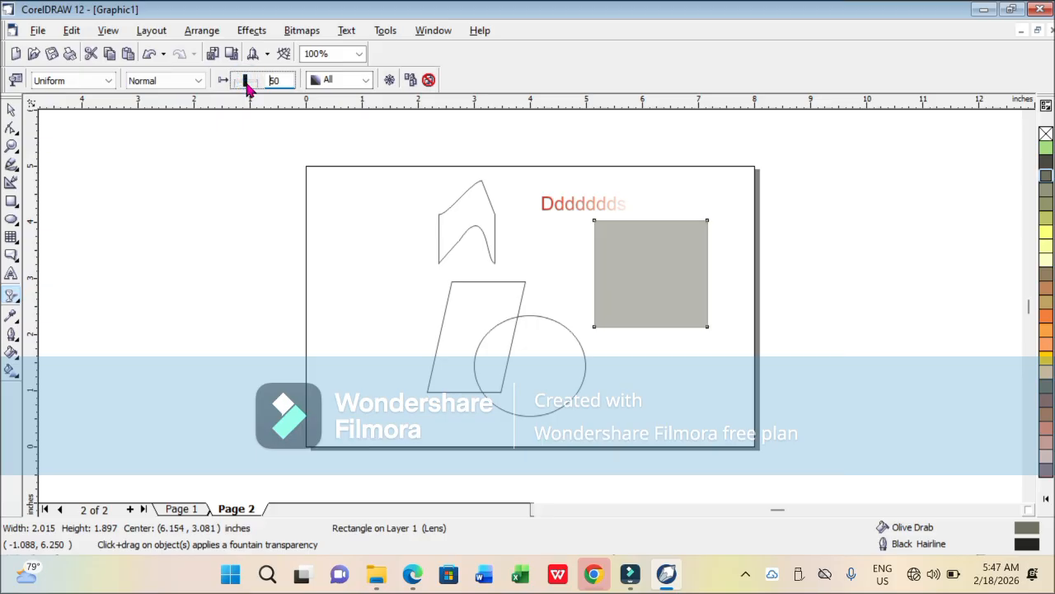
{"action": "left_click", "coordinate": [10, 110]}
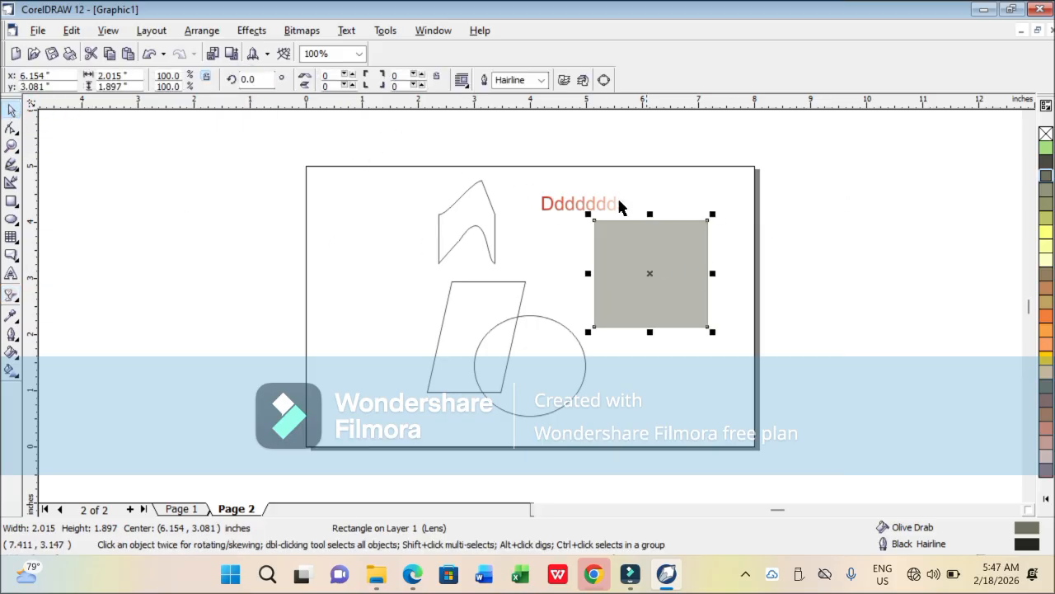
Move the rectangle over the parallelogram, centred at about x 2.61, y 2.68 inches, and the text to about x 4.59, y 3.71 inches
{"action": "left_click_drag", "start_coordinate": [644, 240], "coordinate": [444, 261]}
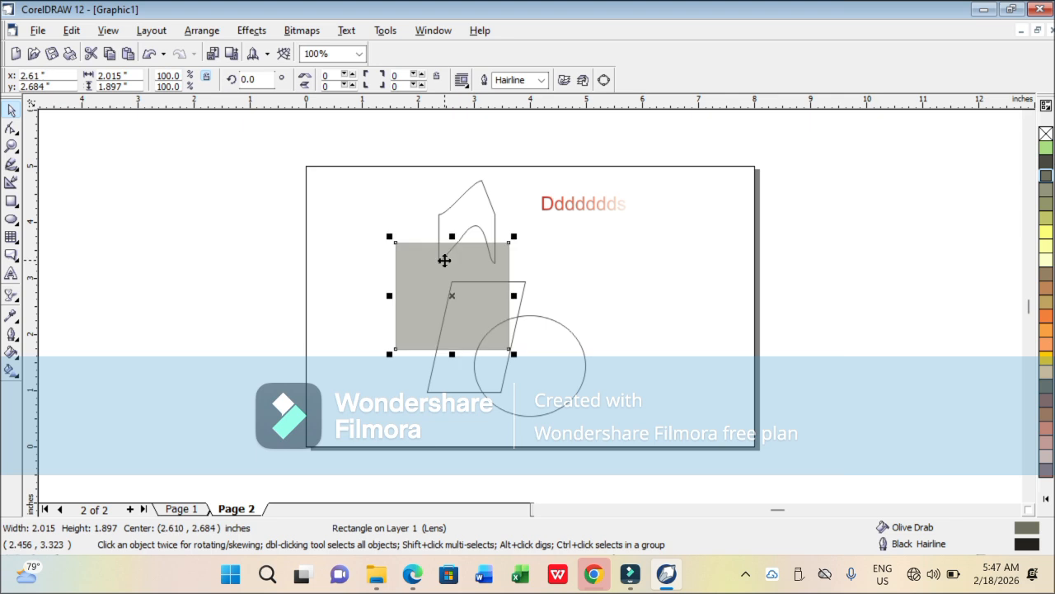
{"action": "left_click", "coordinate": [549, 206]}
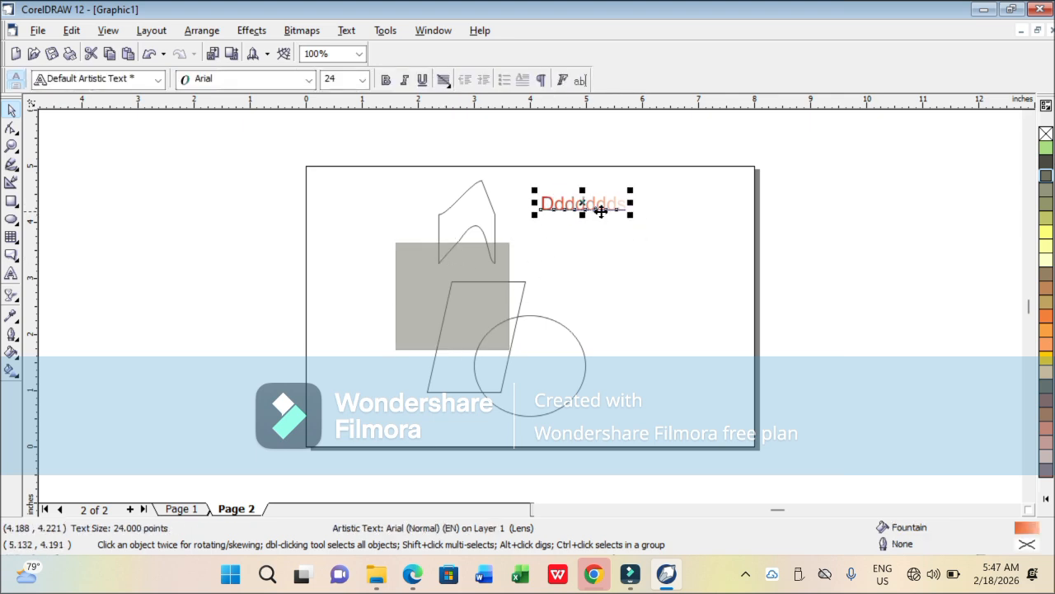
{"action": "left_click_drag", "start_coordinate": [604, 208], "coordinate": [565, 271]}
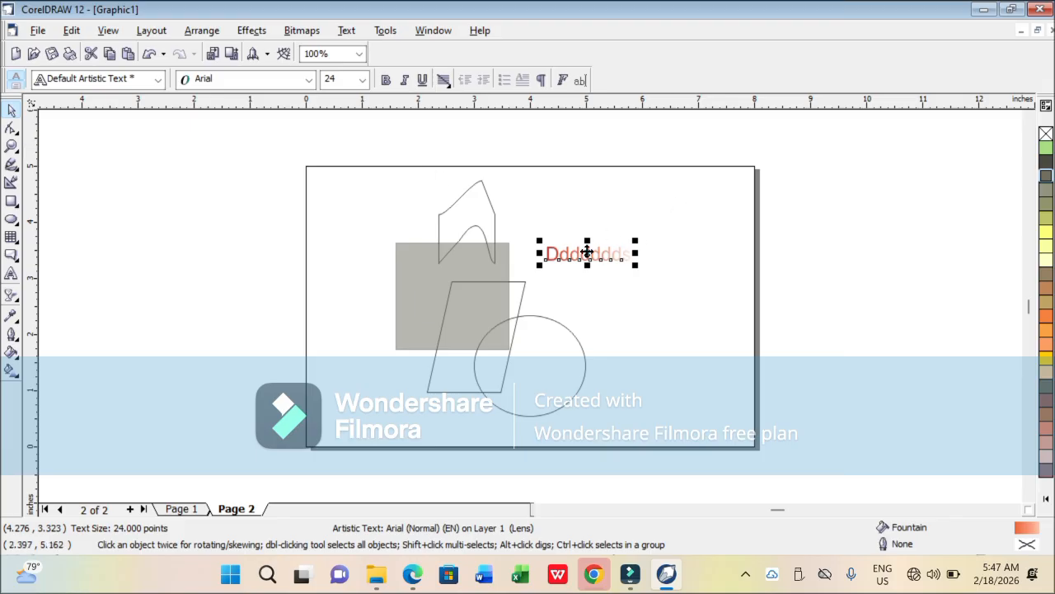
{"action": "left_click_drag", "start_coordinate": [560, 252], "coordinate": [111, 76]}
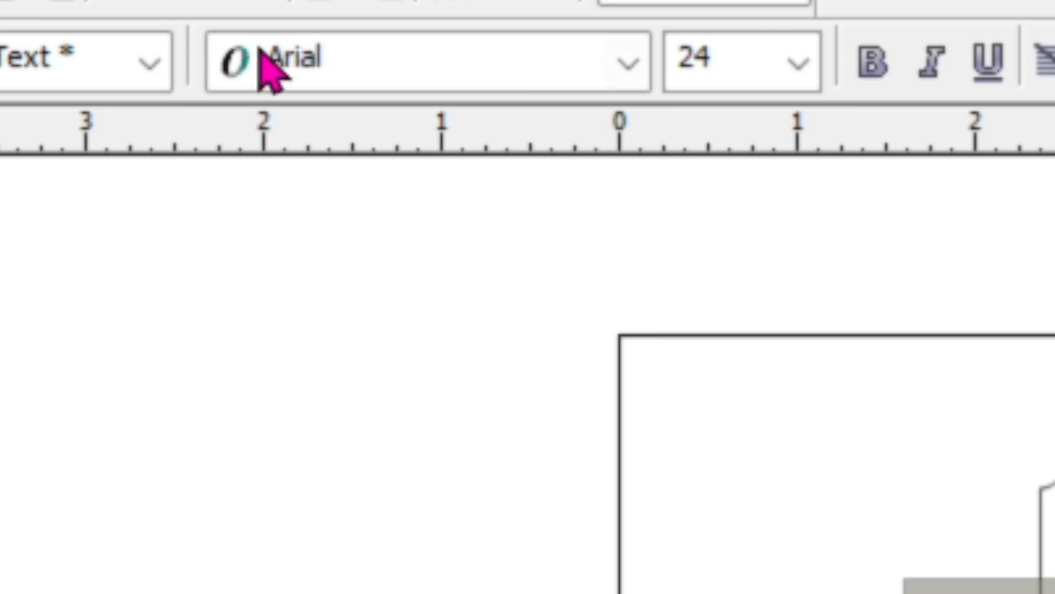
Change the text's font to Castellar and scale the text up to about 27.7 points
{"action": "left_click", "coordinate": [513, 68]}
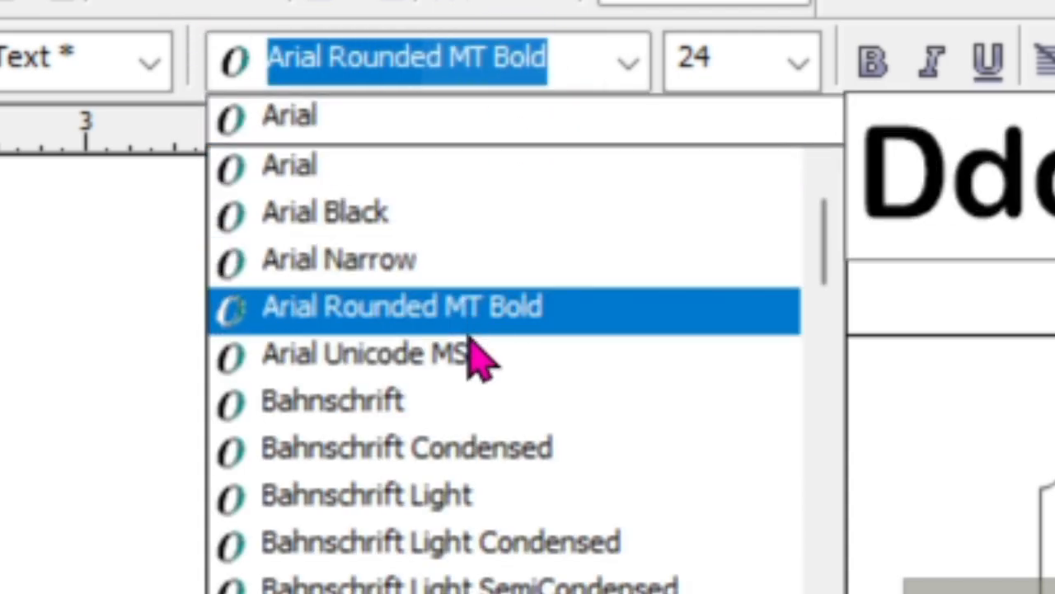
{"action": "scroll", "coordinate": [505, 371], "scroll_direction": "down", "scroll_amount": 10}
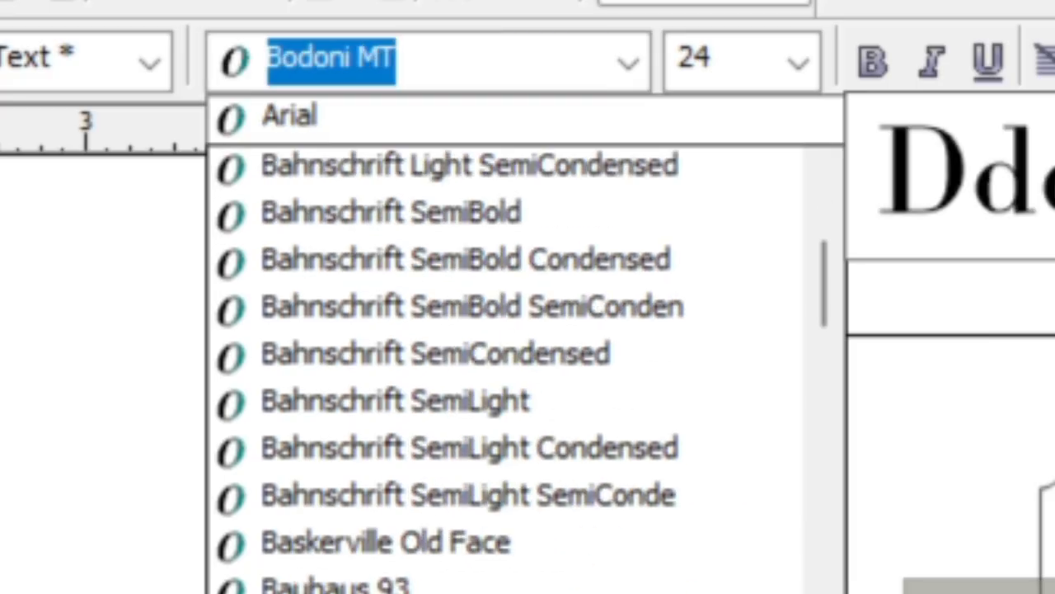
{"action": "scroll", "coordinate": [465, 402], "scroll_direction": "down", "scroll_amount": 5}
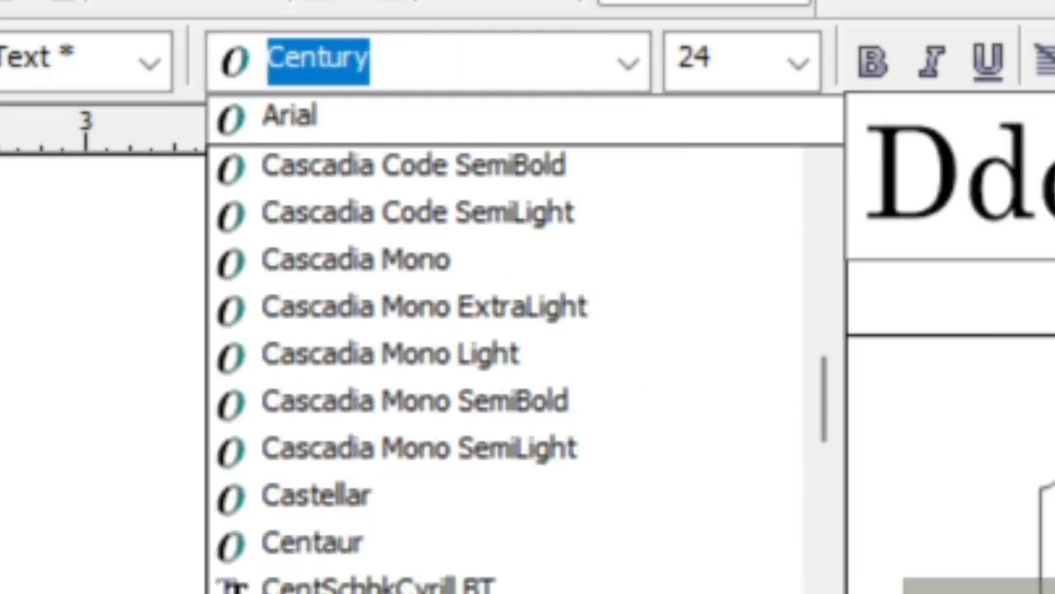
{"action": "scroll", "coordinate": [466, 402], "scroll_direction": "up", "scroll_amount": 2}
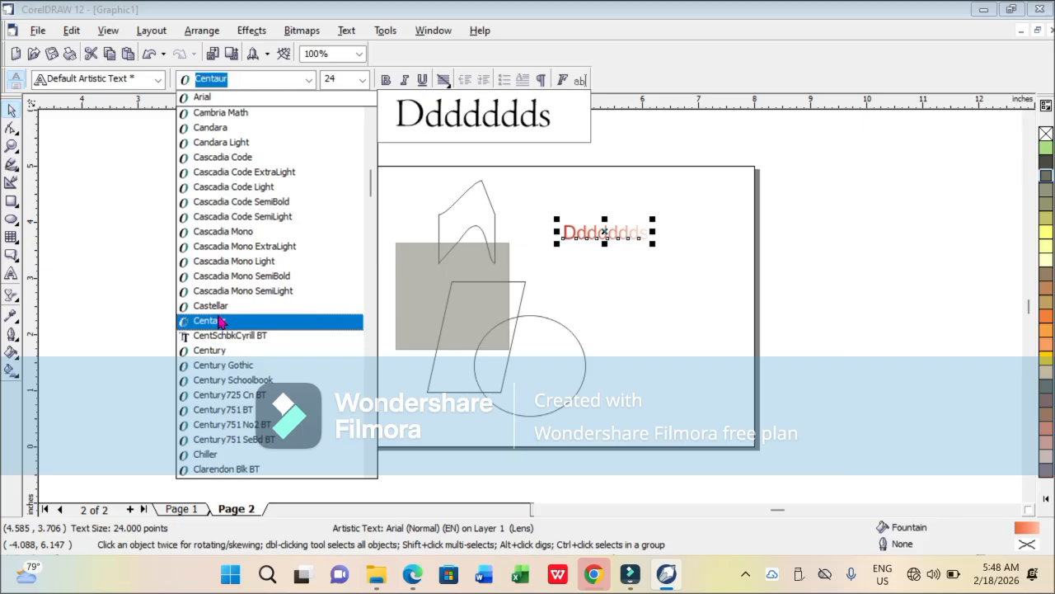
{"action": "left_click", "coordinate": [216, 314]}
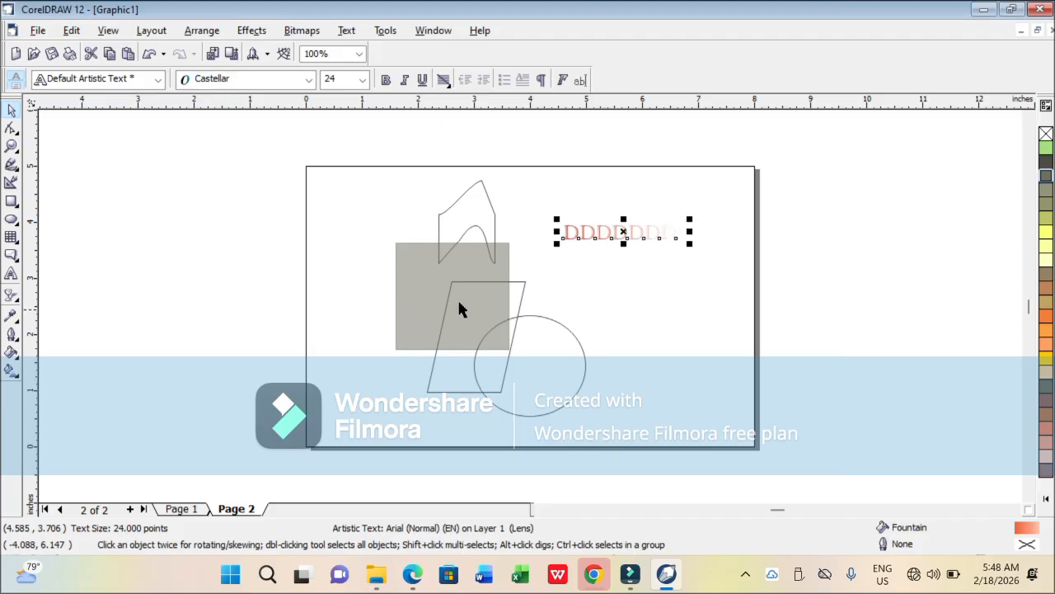
{"action": "left_click_drag", "start_coordinate": [557, 243], "coordinate": [683, 265]}
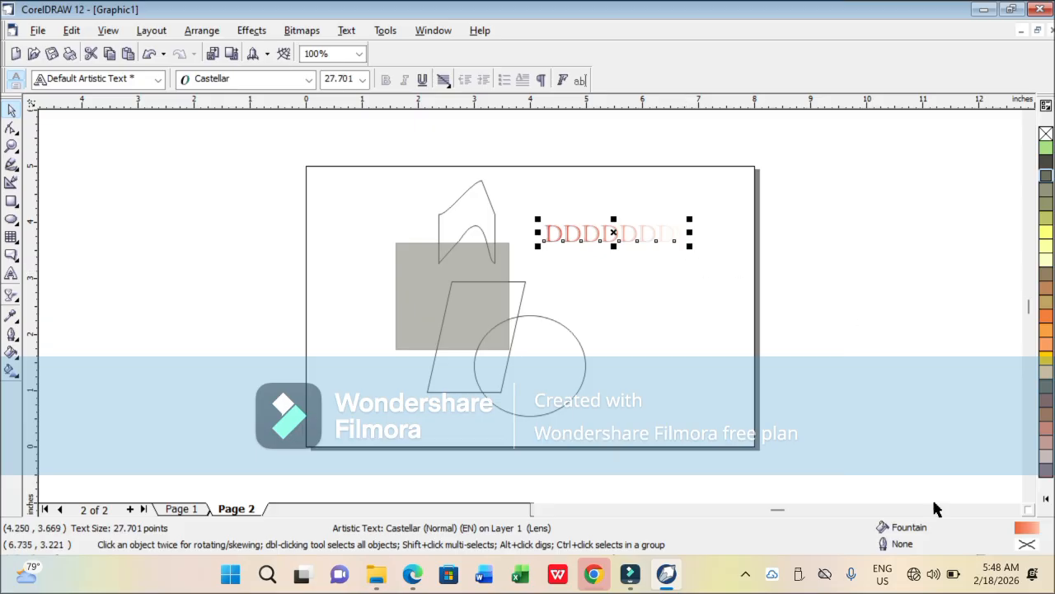
Fill the Castellar text with Black from the full palette and reduce its linear transparency slider value to 0
{"action": "left_click", "coordinate": [1046, 499]}
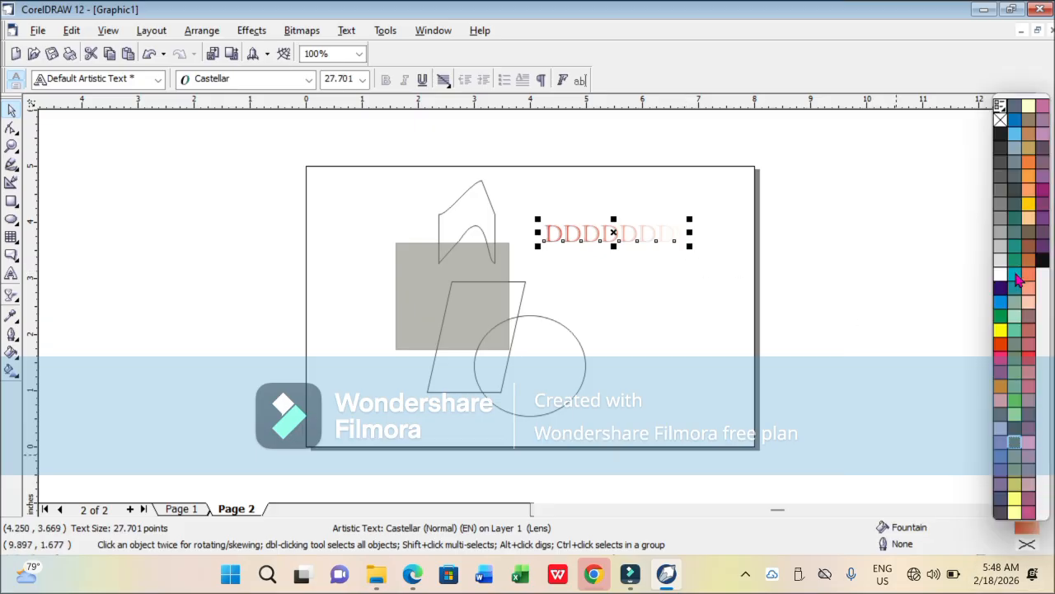
{"action": "left_click", "coordinate": [1001, 135]}
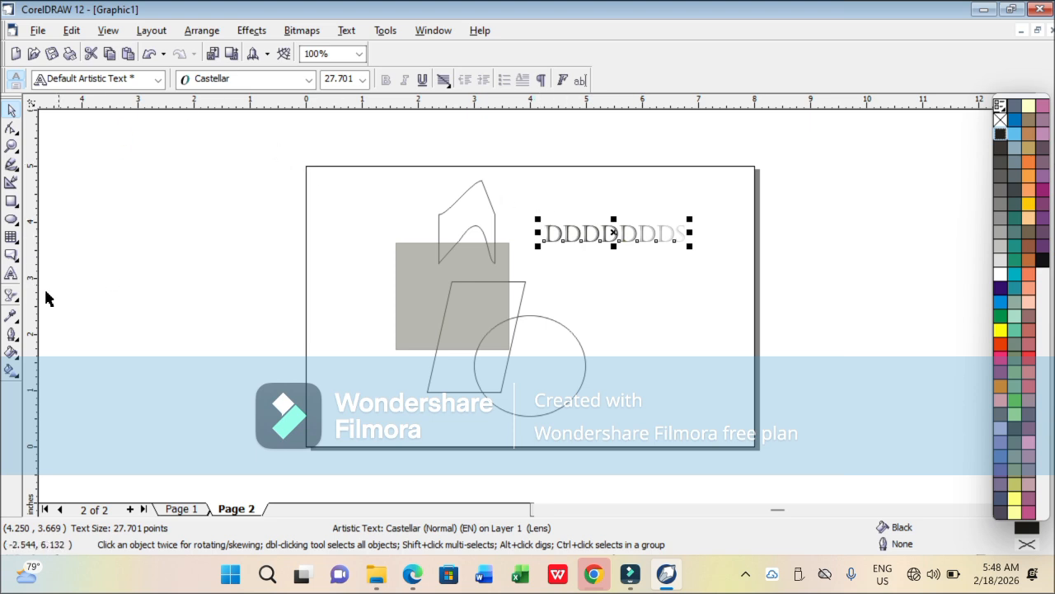
{"action": "left_click", "coordinate": [10, 300]}
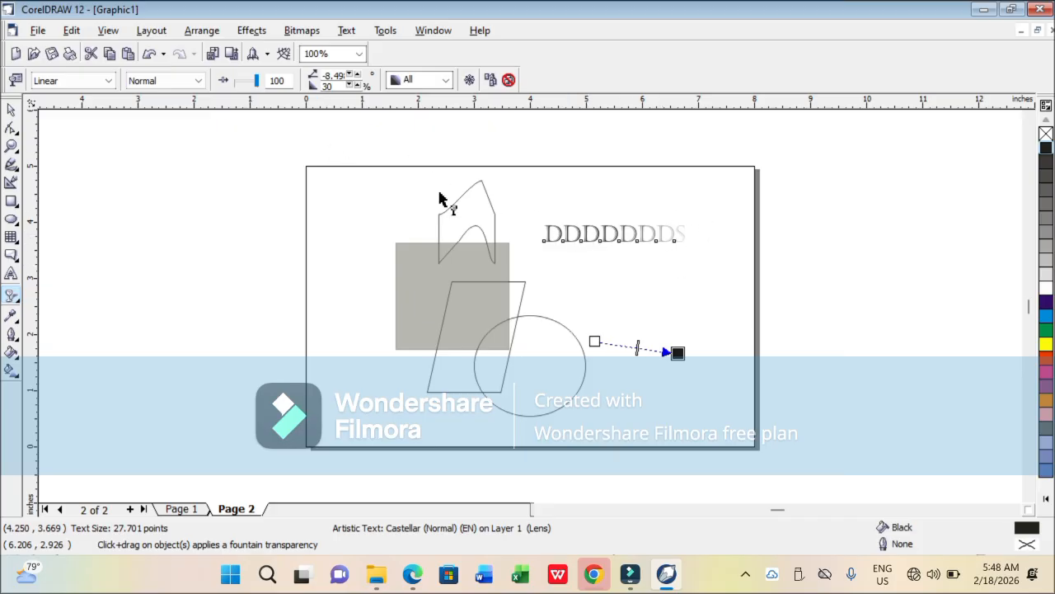
{"action": "left_click_drag", "start_coordinate": [257, 82], "coordinate": [232, 80]}
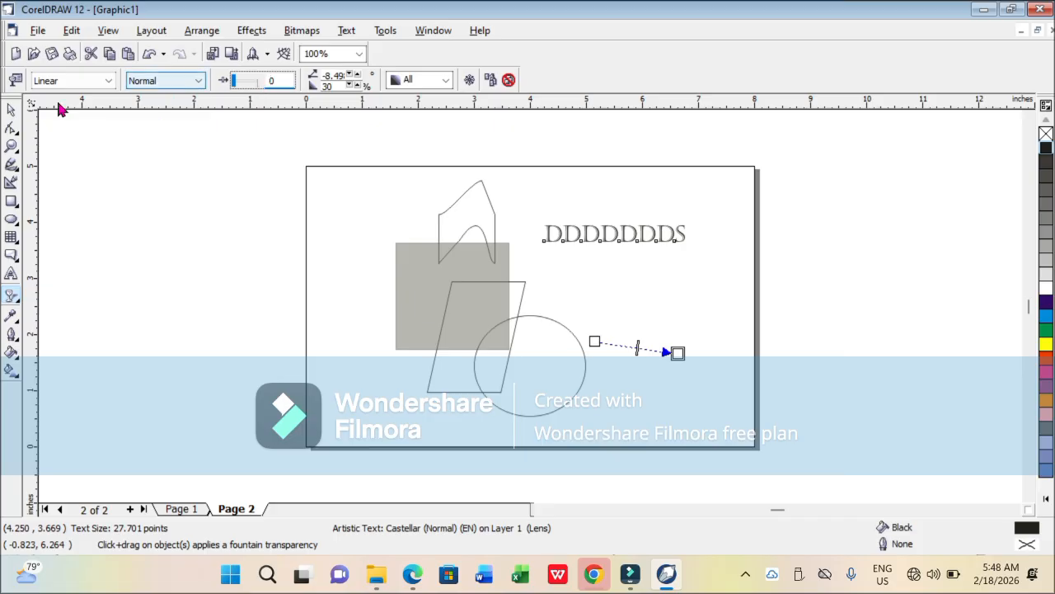
{"action": "left_click", "coordinate": [10, 109]}
{"action": "left_click", "coordinate": [198, 152]}
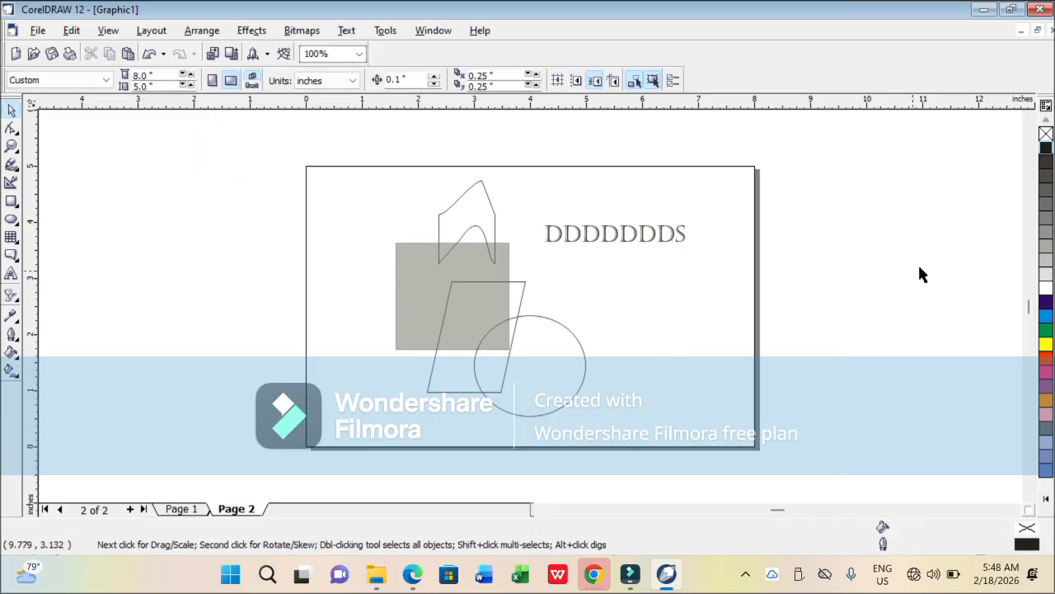
Try Green, Cyan and Blue palette fills on the DDDDDDDS text
{"action": "left_click", "coordinate": [667, 238]}
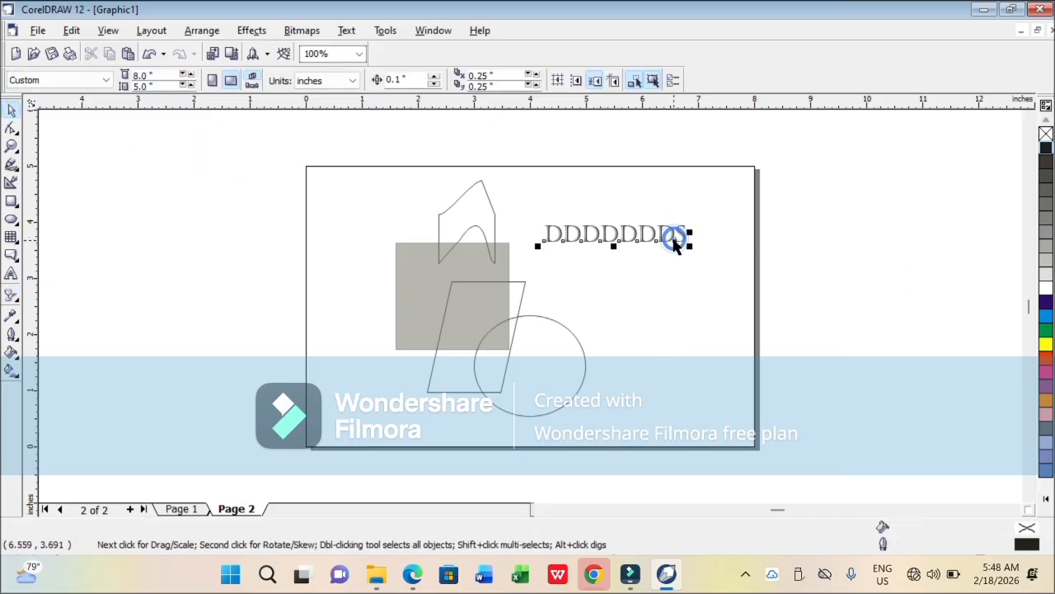
{"action": "left_click", "coordinate": [1045, 330]}
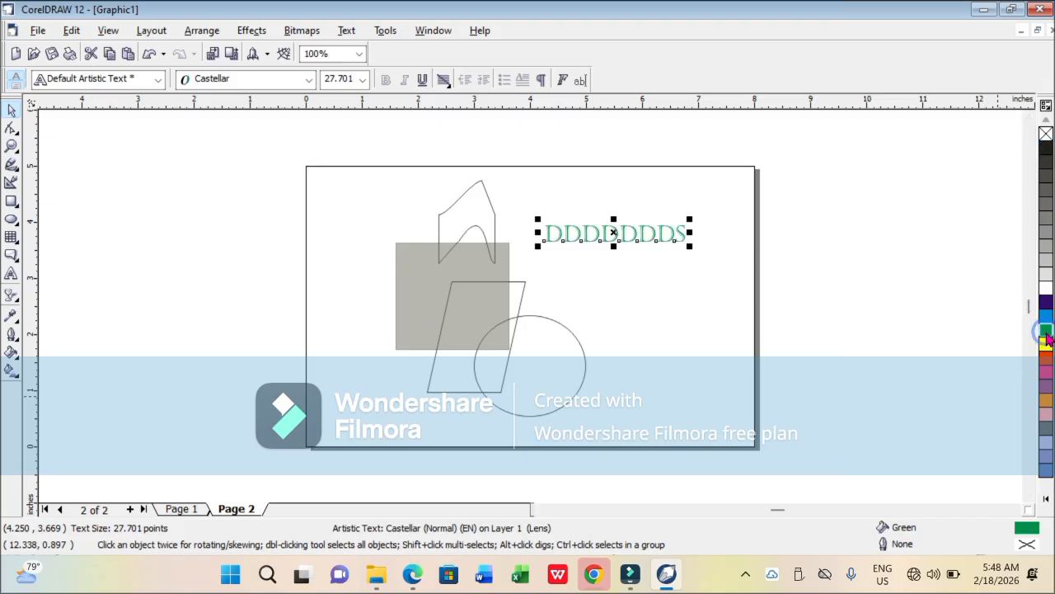
{"action": "left_click", "coordinate": [1047, 316]}
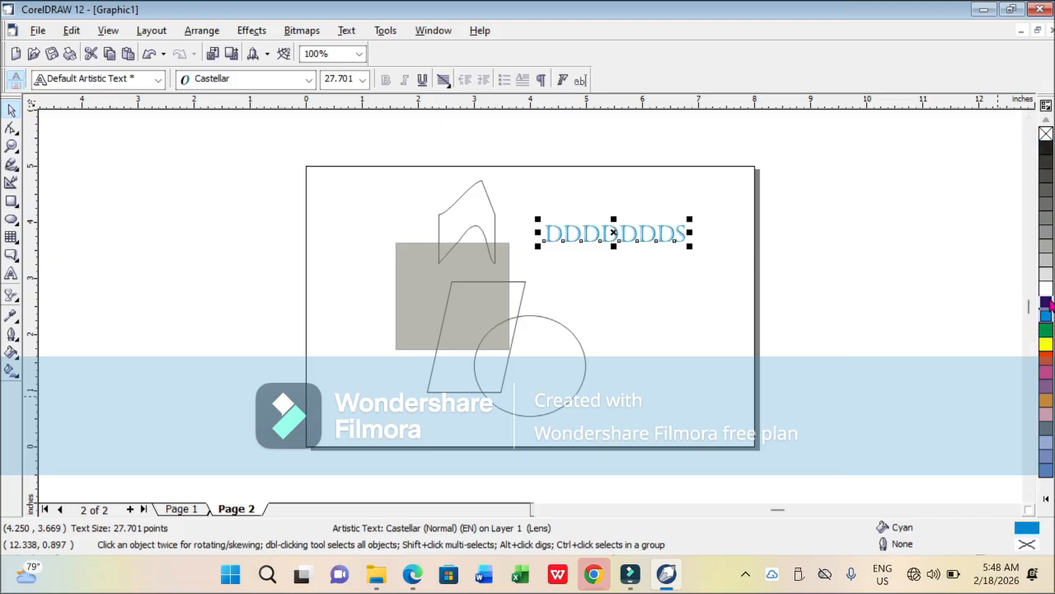
{"action": "left_click", "coordinate": [1046, 303]}
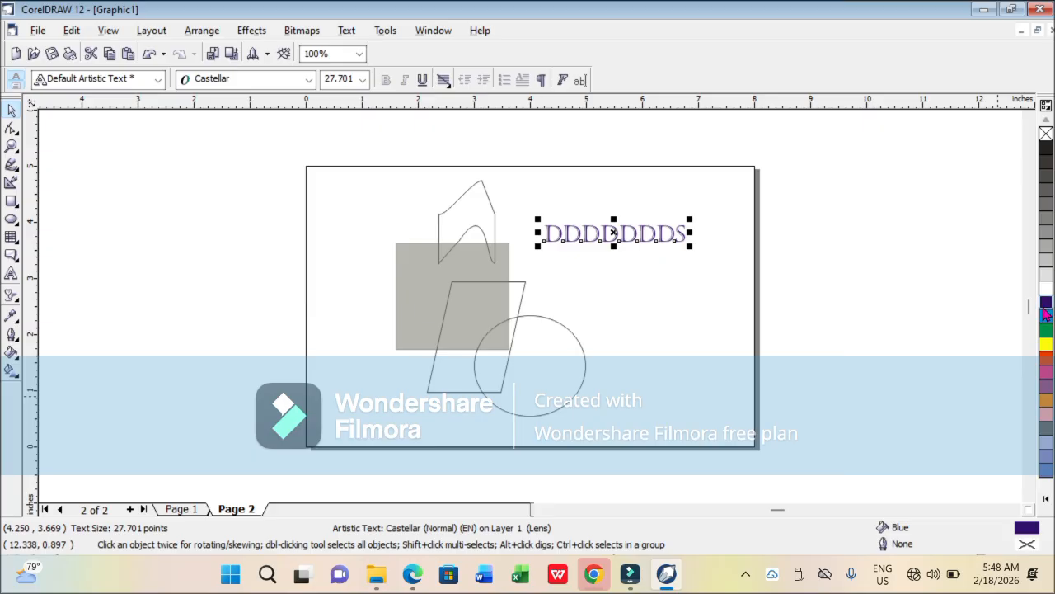
Try related shades of the Blue and Cyan swatches on the text, ending with the C:97 M:68 Y:0 K:0 shade
{"action": "left_click", "coordinate": [1046, 305]}
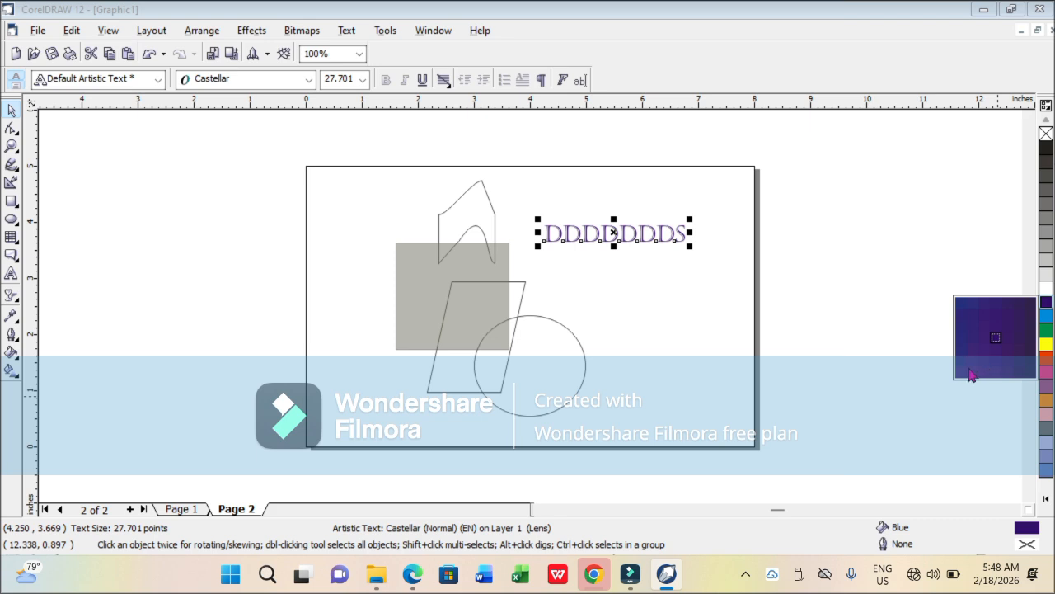
{"action": "left_click", "coordinate": [961, 373]}
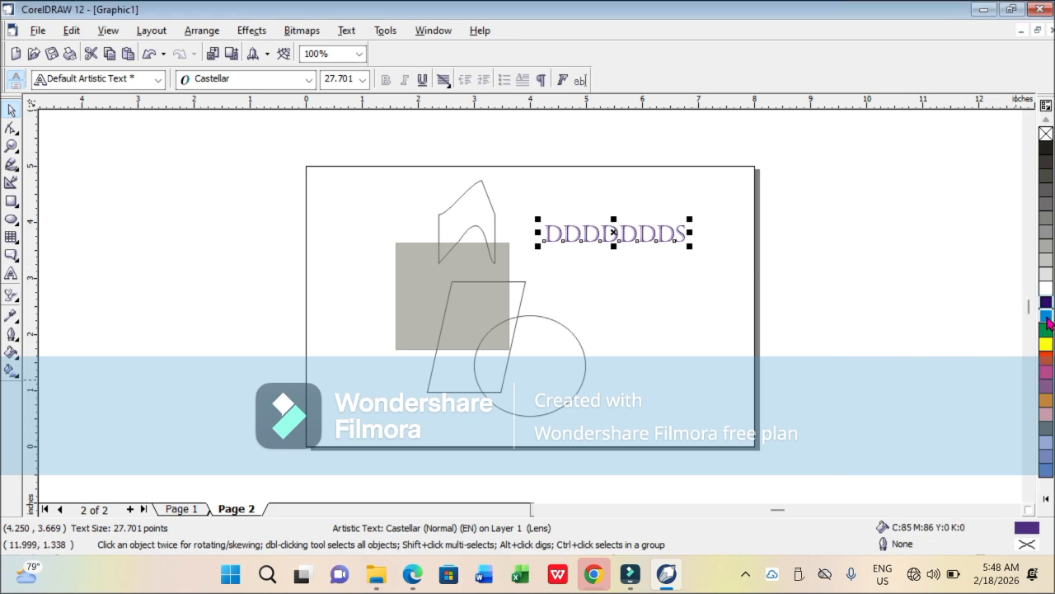
{"action": "left_click", "coordinate": [1047, 316]}
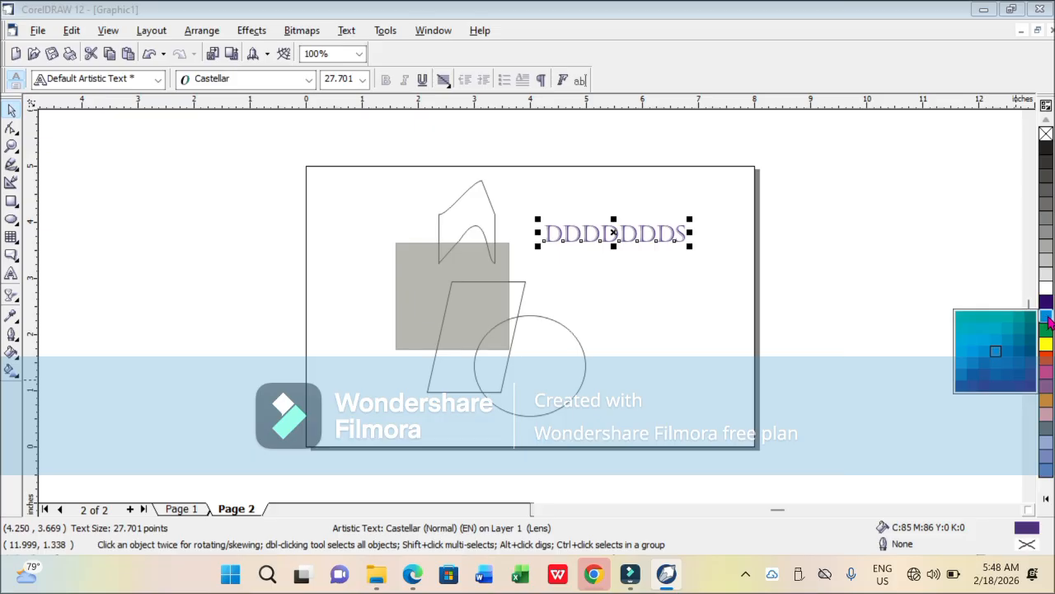
{"action": "left_click", "coordinate": [999, 322]}
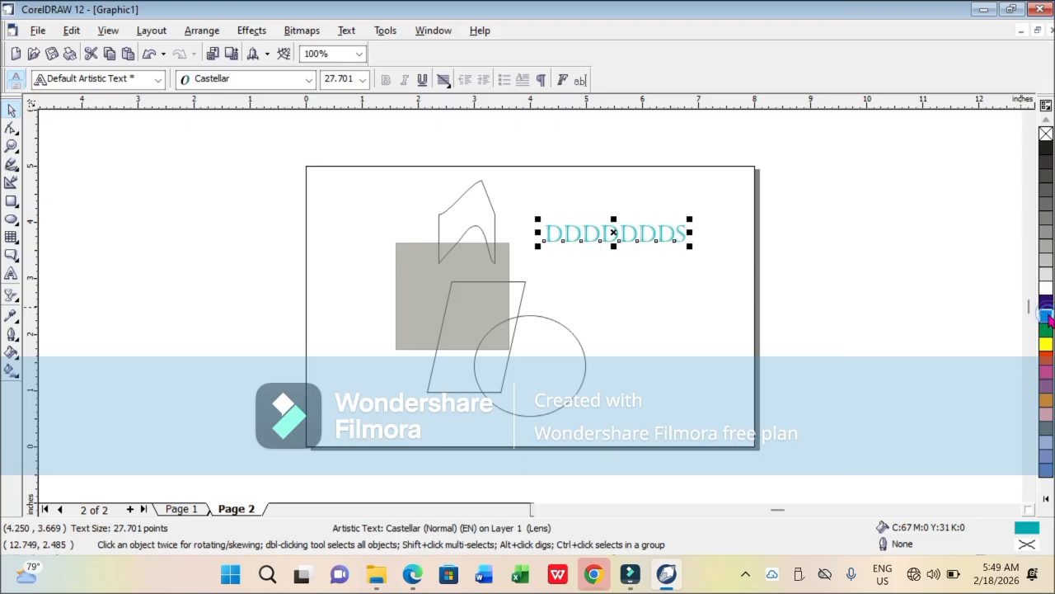
{"action": "left_click", "coordinate": [1047, 318]}
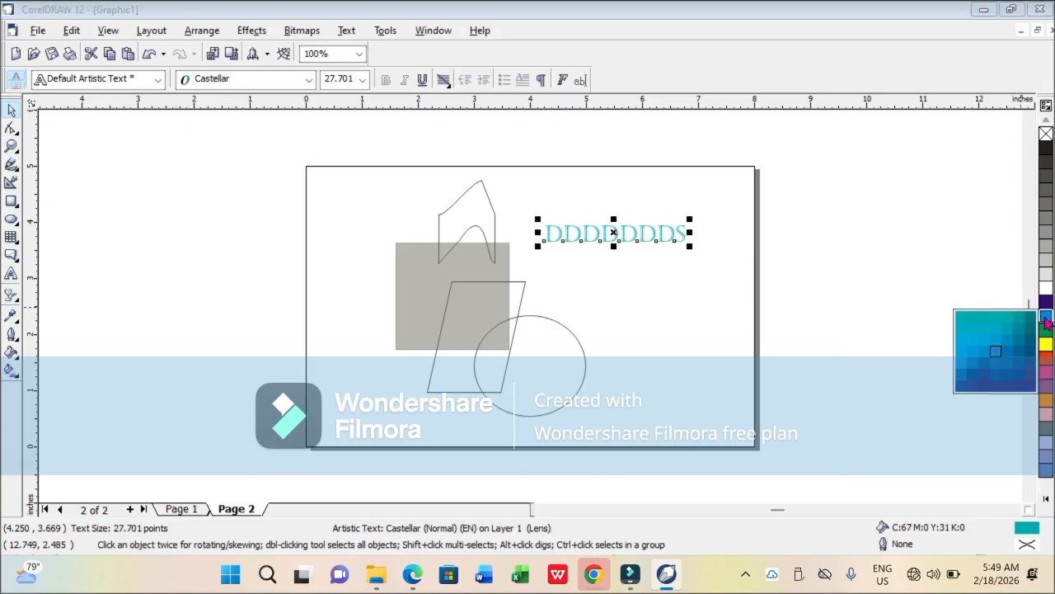
{"action": "left_click", "coordinate": [961, 387]}
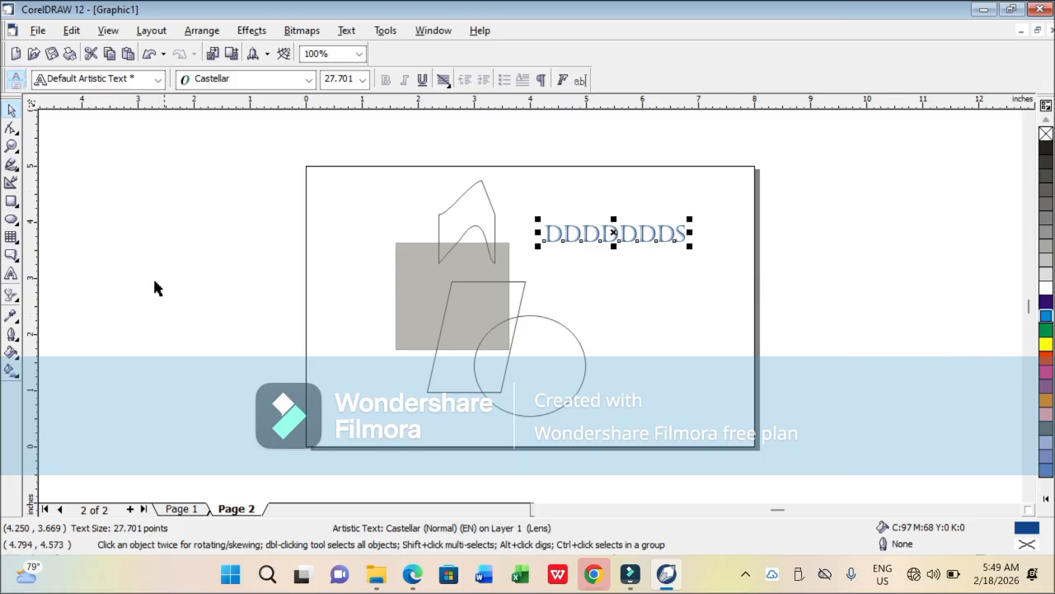
View page 2 at different zoom levels, ending at 90%, and deselect the text
{"action": "scroll", "coordinate": [250, 254], "scroll_direction": "up", "scroll_amount": 1}
{"action": "scroll", "coordinate": [593, 250], "scroll_direction": "down", "scroll_amount": 3}
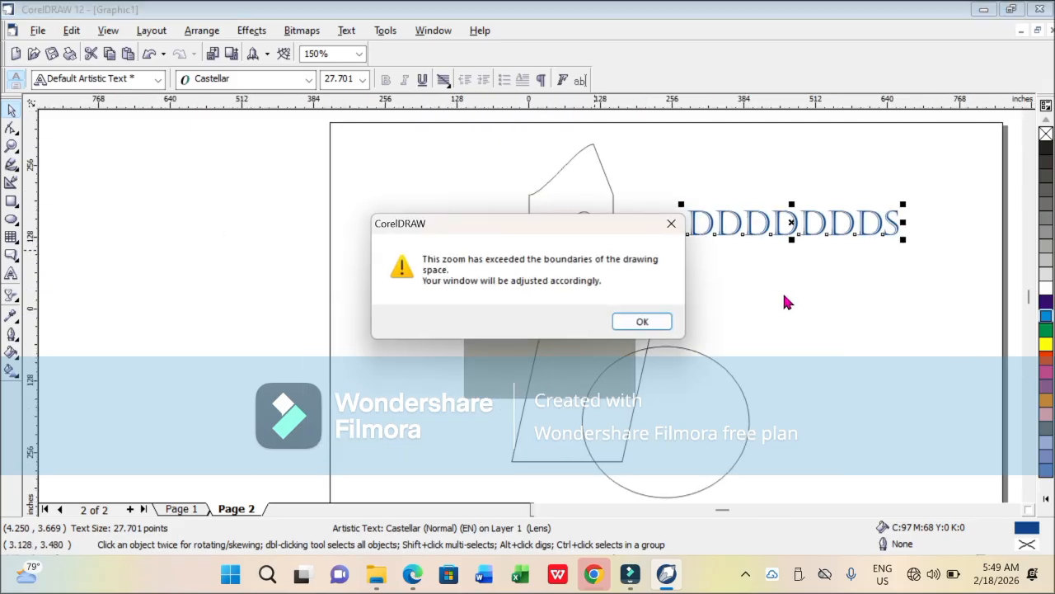
{"action": "left_click", "coordinate": [671, 223]}
{"action": "scroll", "coordinate": [685, 301], "scroll_direction": "down", "scroll_amount": 5}
{"action": "scroll", "coordinate": [609, 288], "scroll_direction": "up", "scroll_amount": 3}
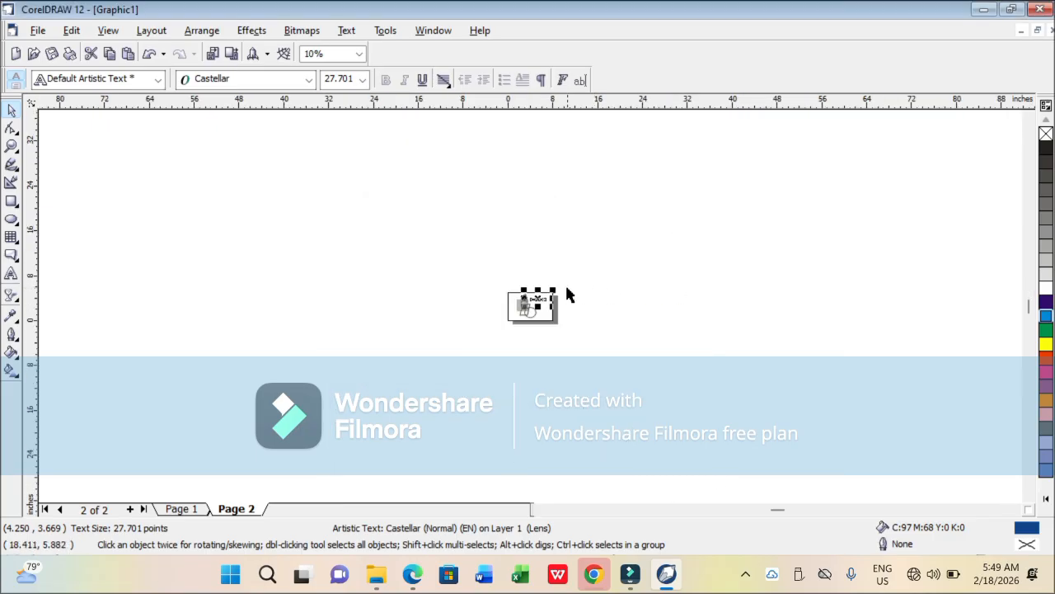
{"action": "scroll", "coordinate": [453, 299], "scroll_direction": "up", "scroll_amount": 4}
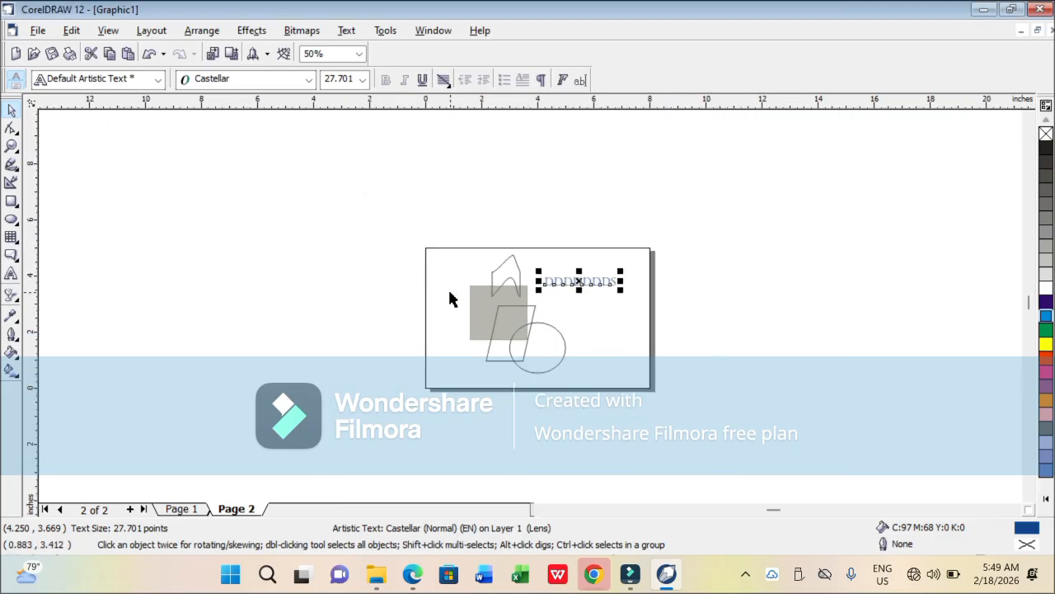
{"action": "scroll", "coordinate": [449, 300], "scroll_direction": "up", "scroll_amount": 2}
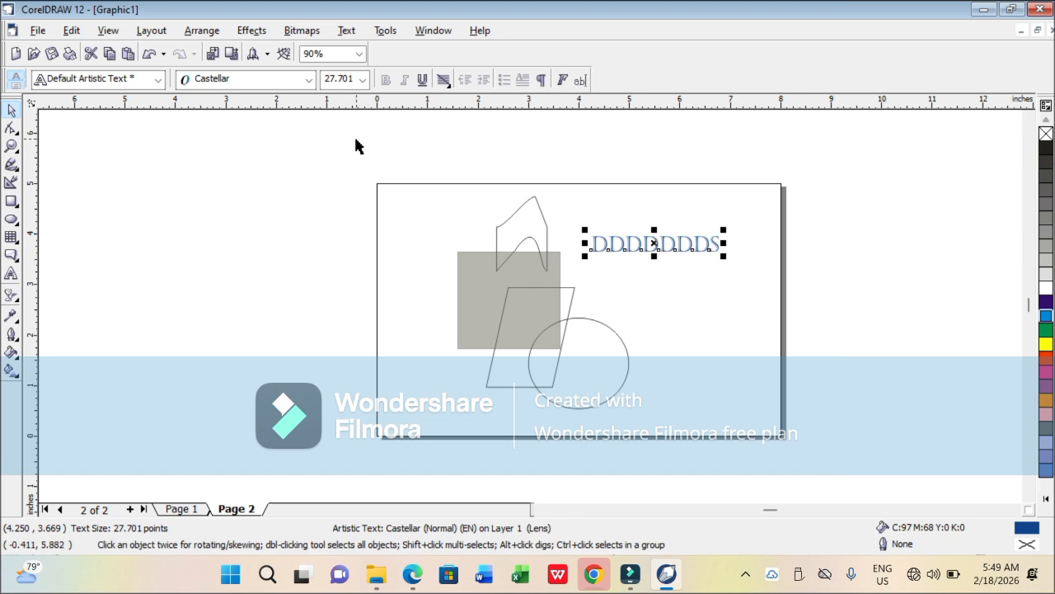
{"action": "left_click", "coordinate": [189, 173]}
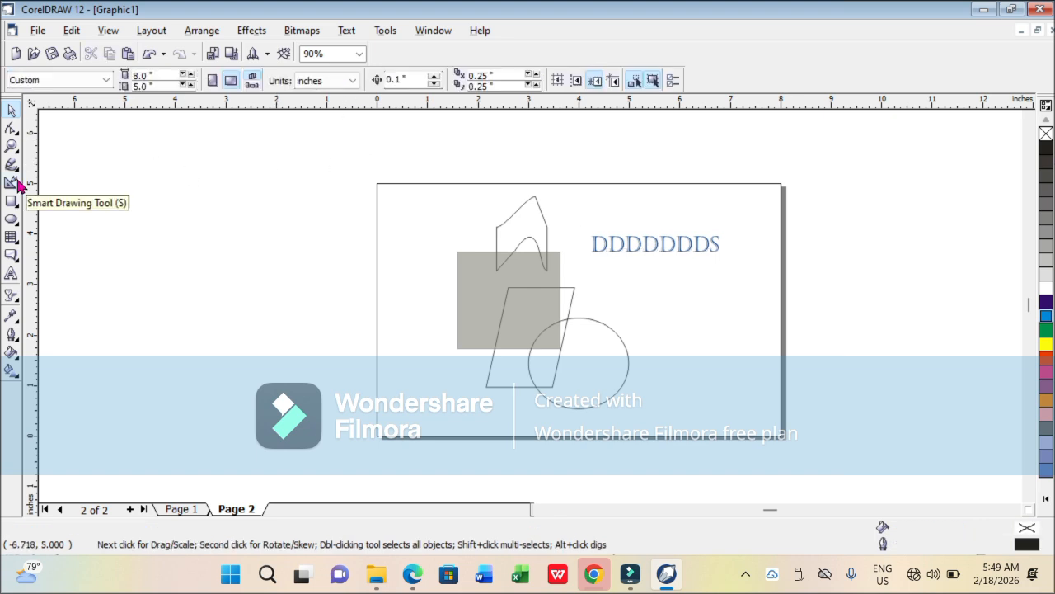